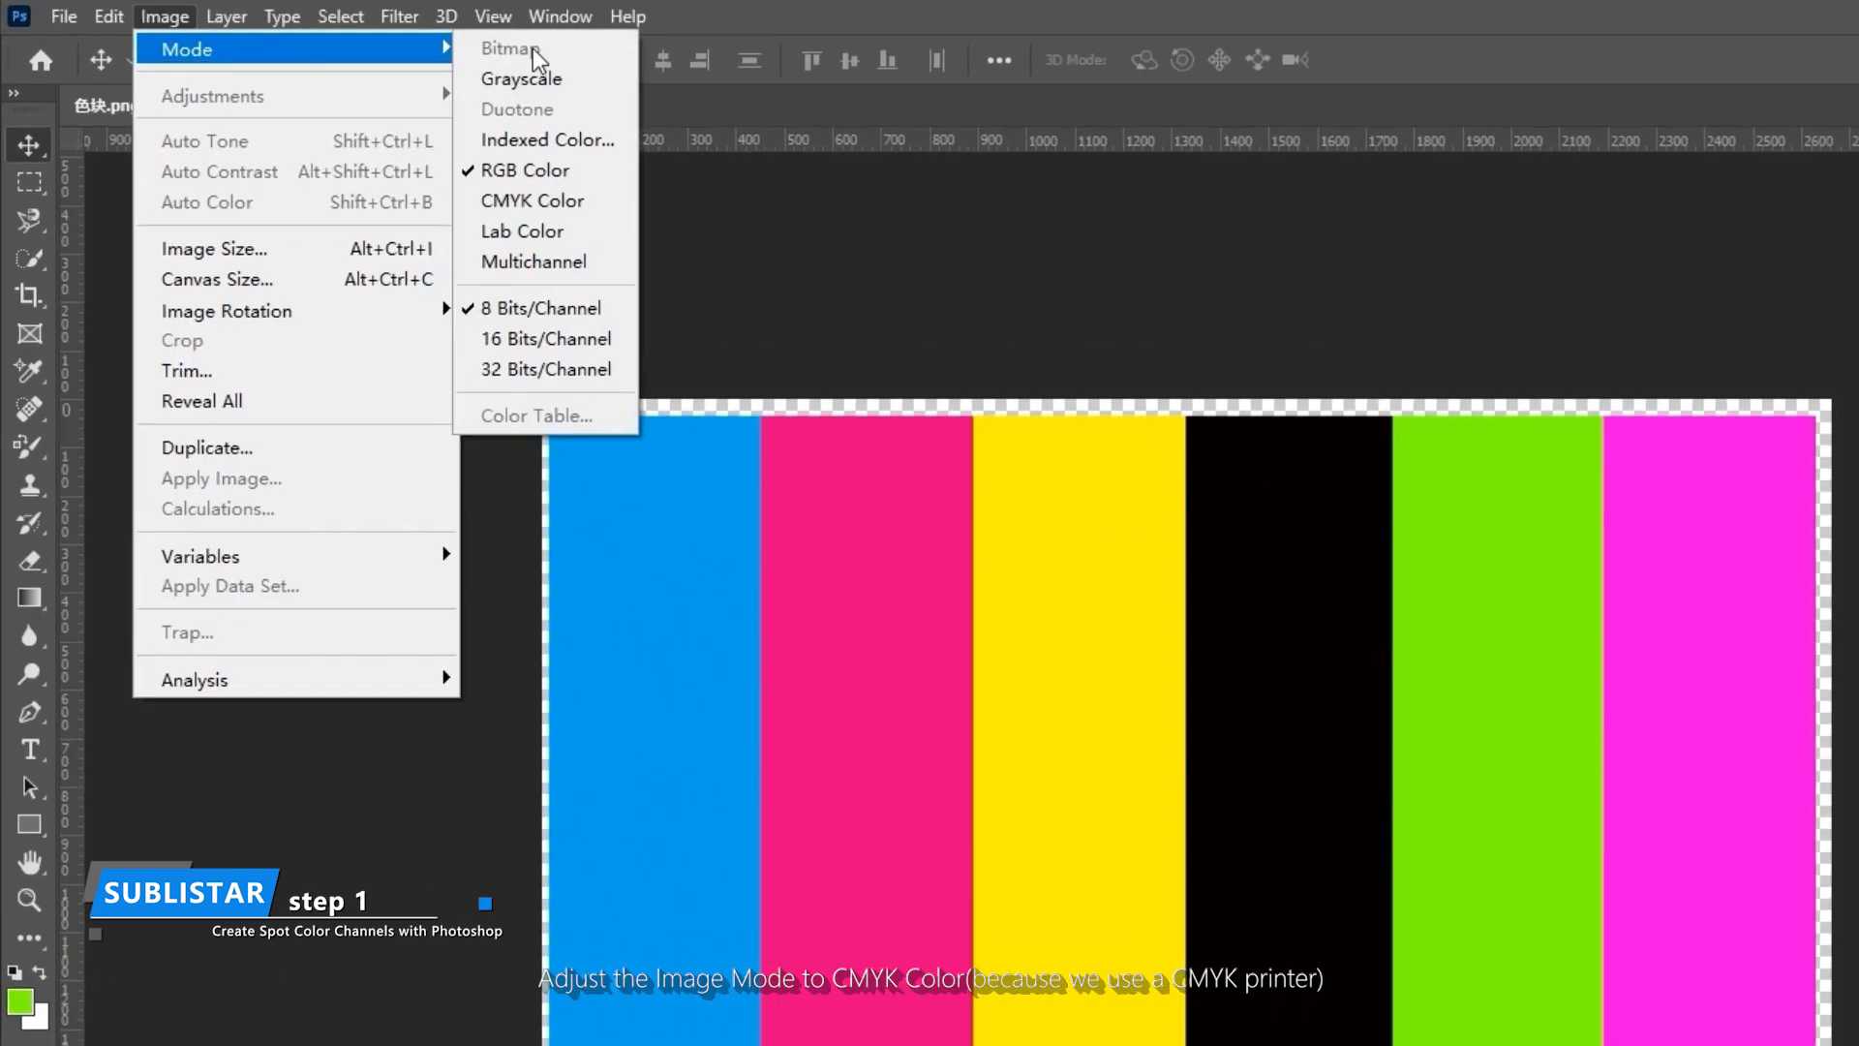
Step: Convert the image to CMYK Color, then select the green FY stripe and letters with the Magic Wand and contract the selection by 1 pixel
left_click(431, 149)
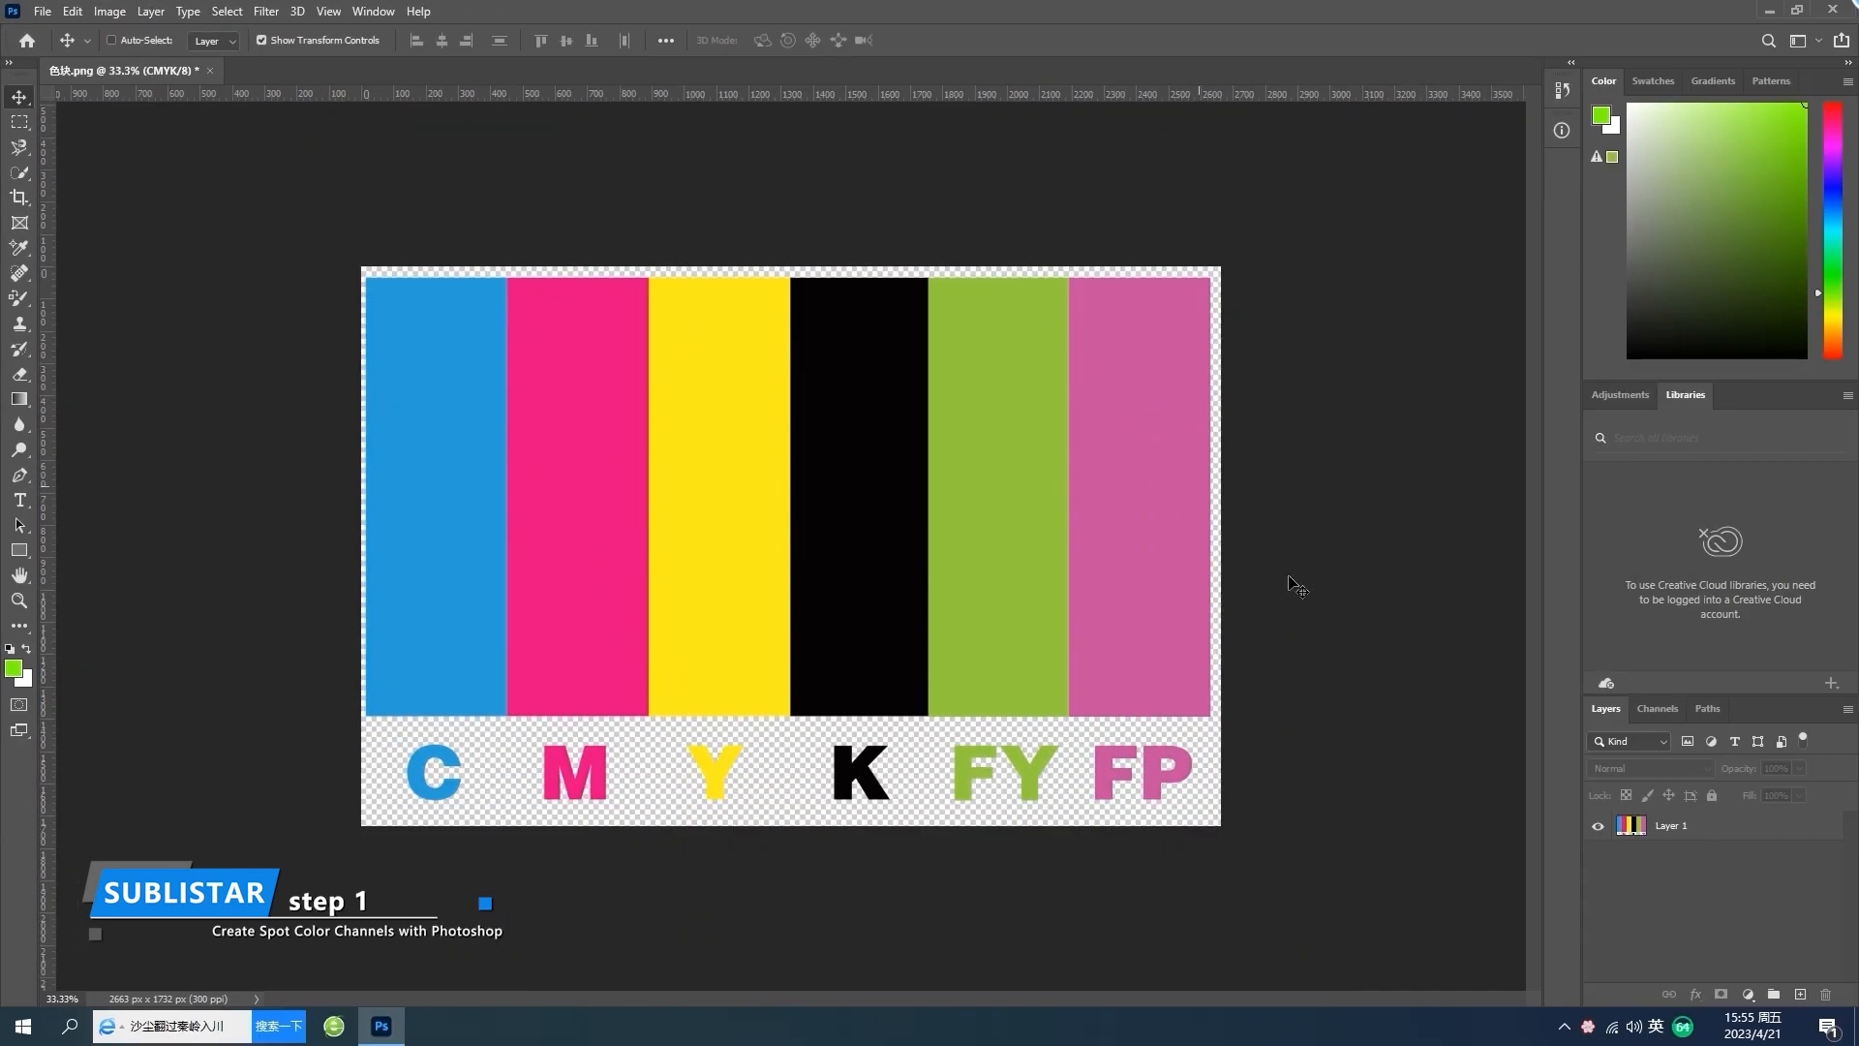
key("w")
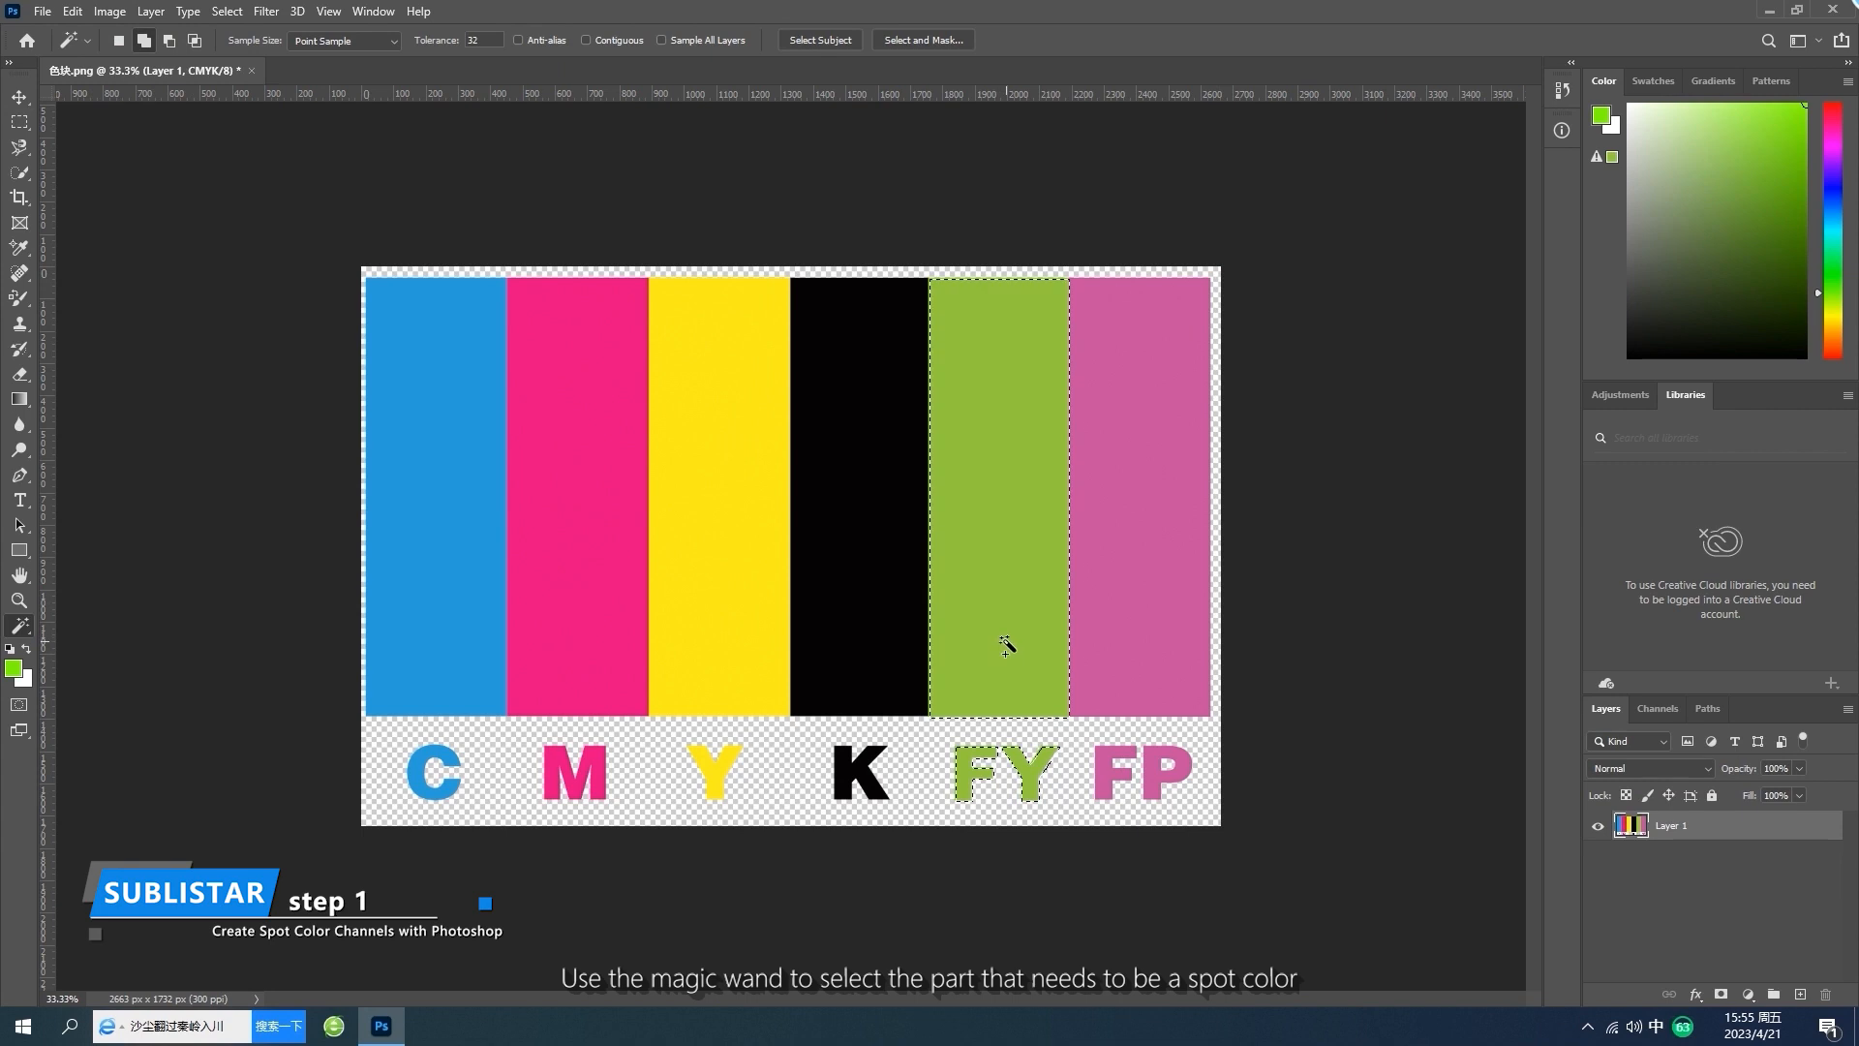
left_click(226, 14)
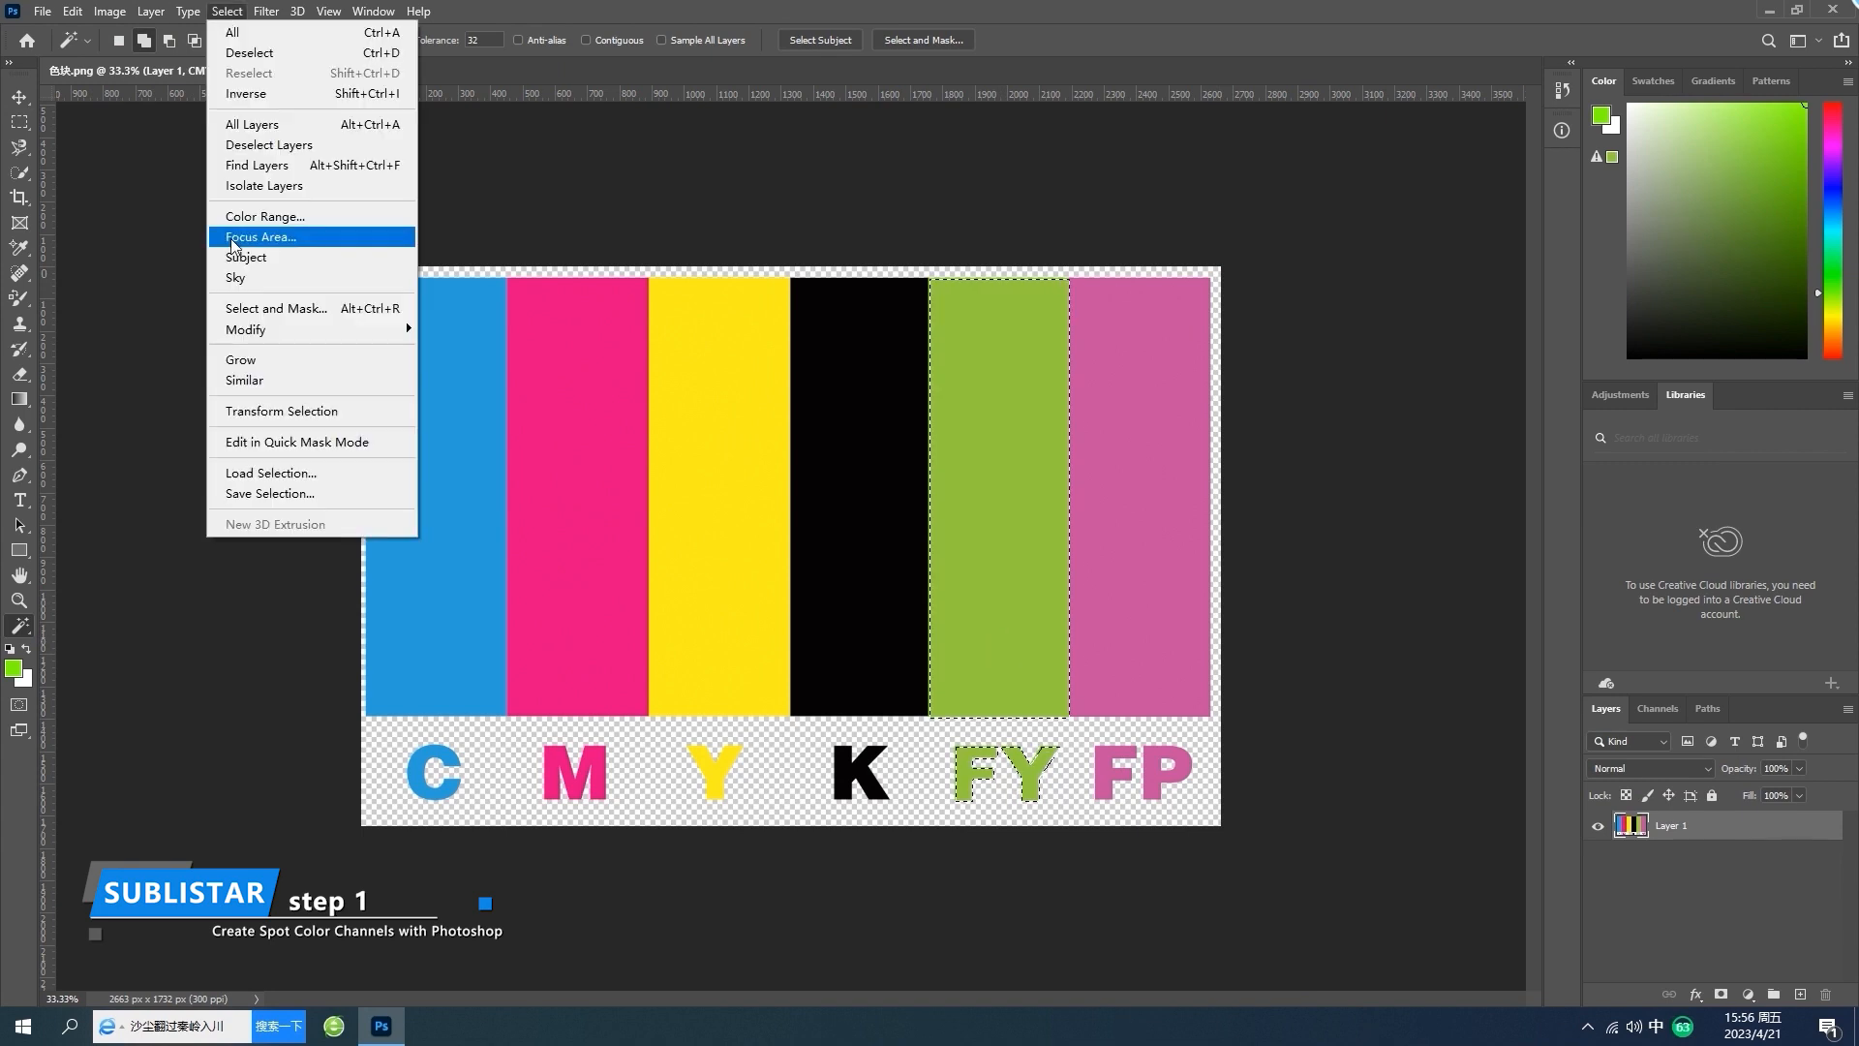
mouse_move(320, 329)
left_click(481, 393)
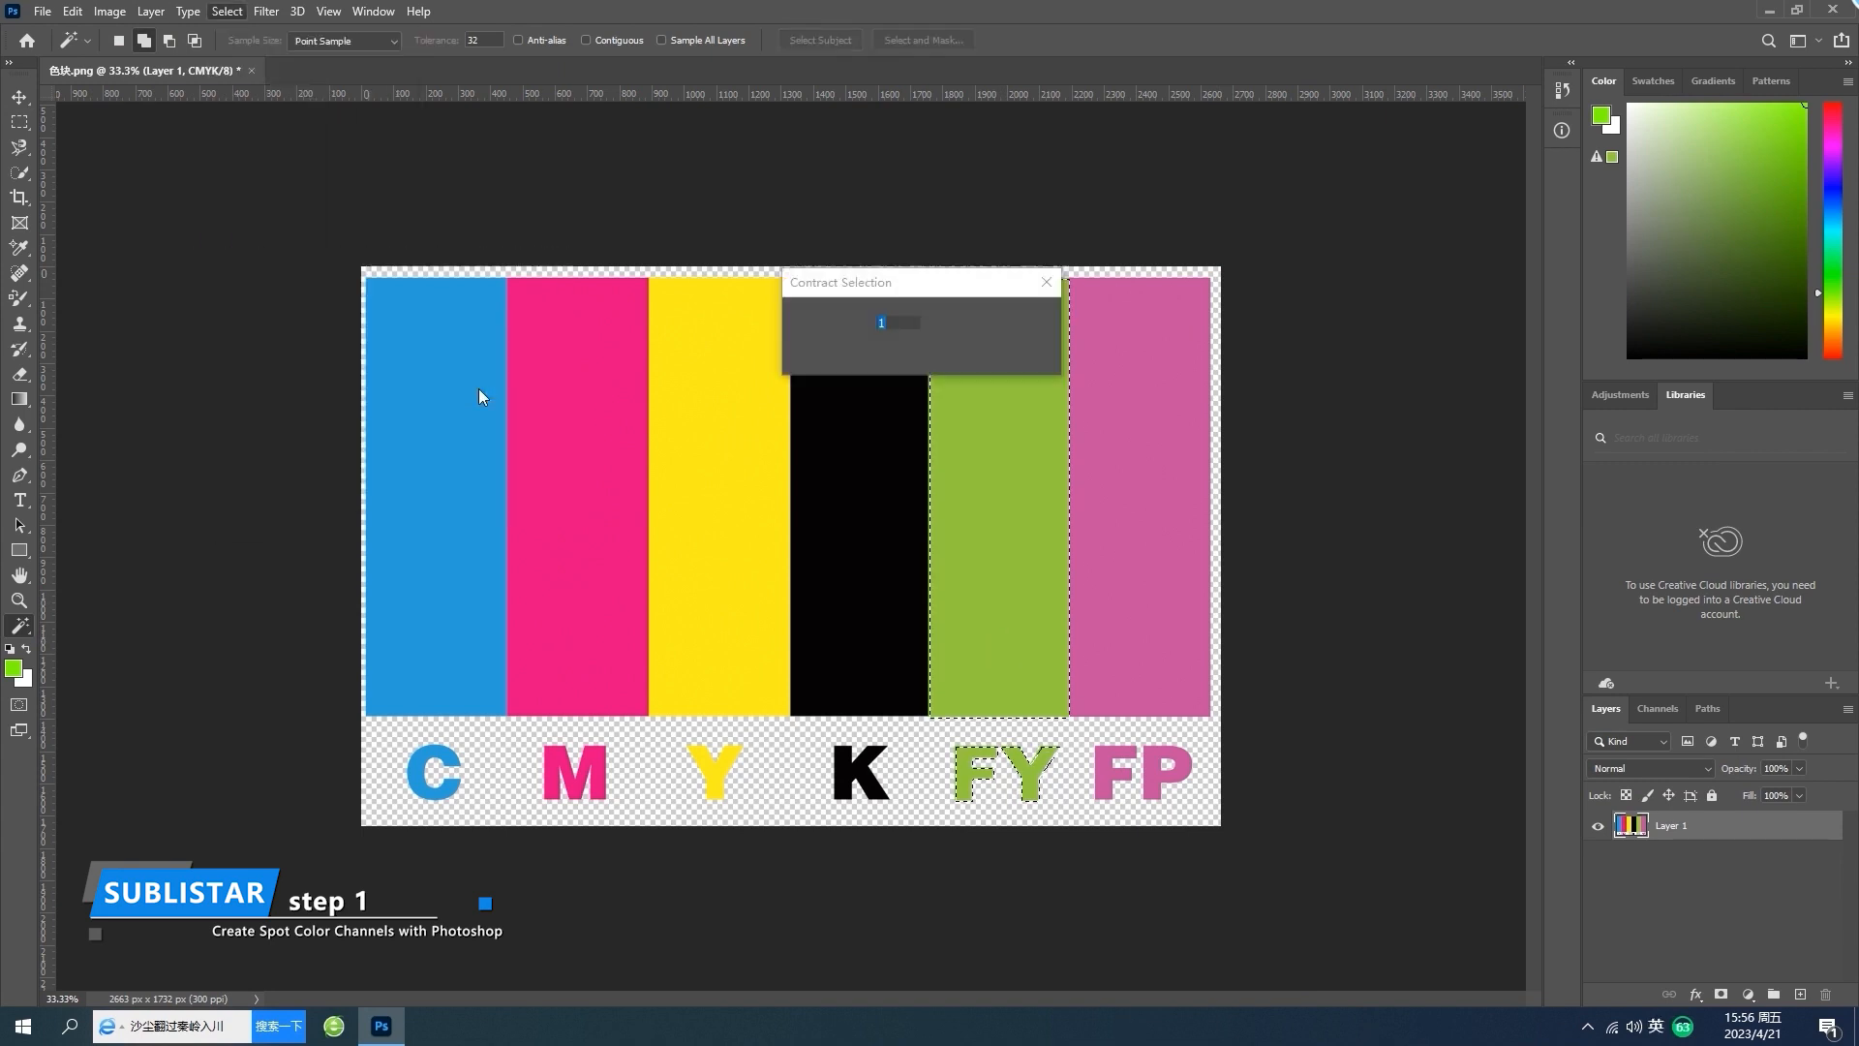
left_click(1015, 321)
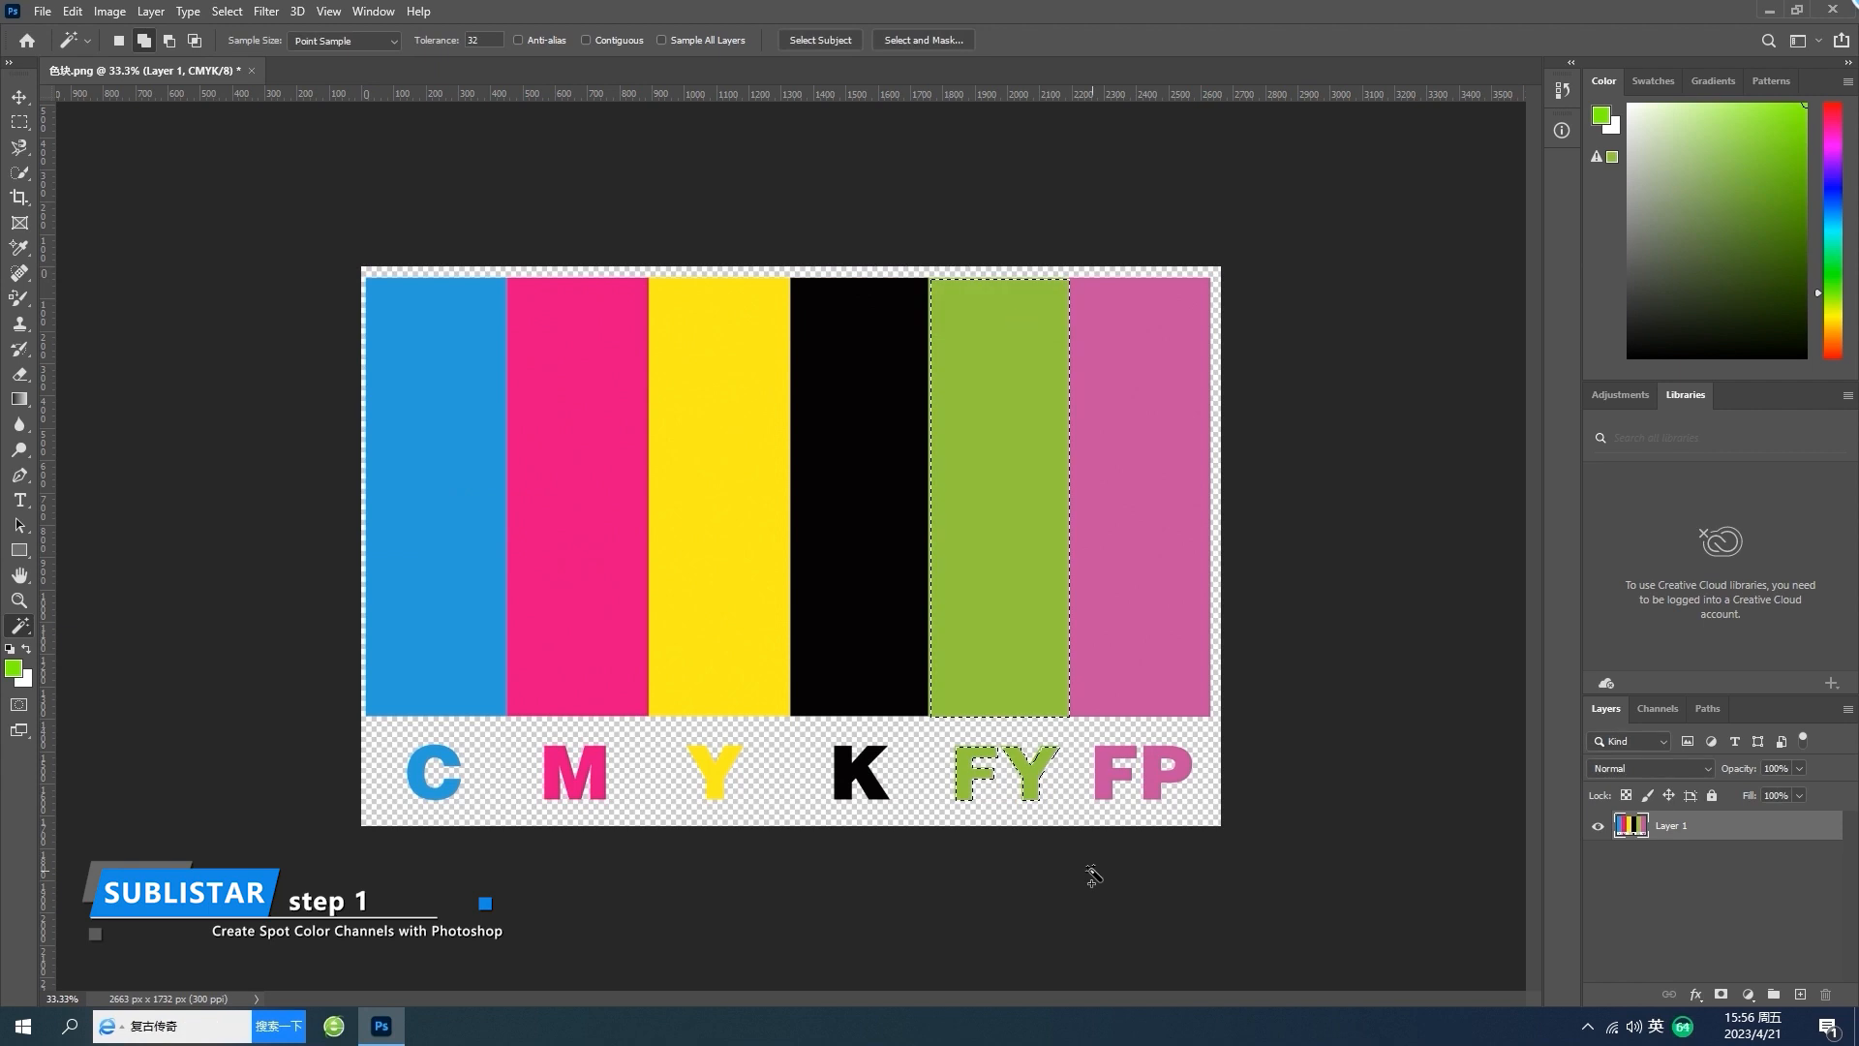
Step: Copy the selected green FY areas to a new layer, reselect them, and delete those pixels from Layer 1
key("ctrl+j")
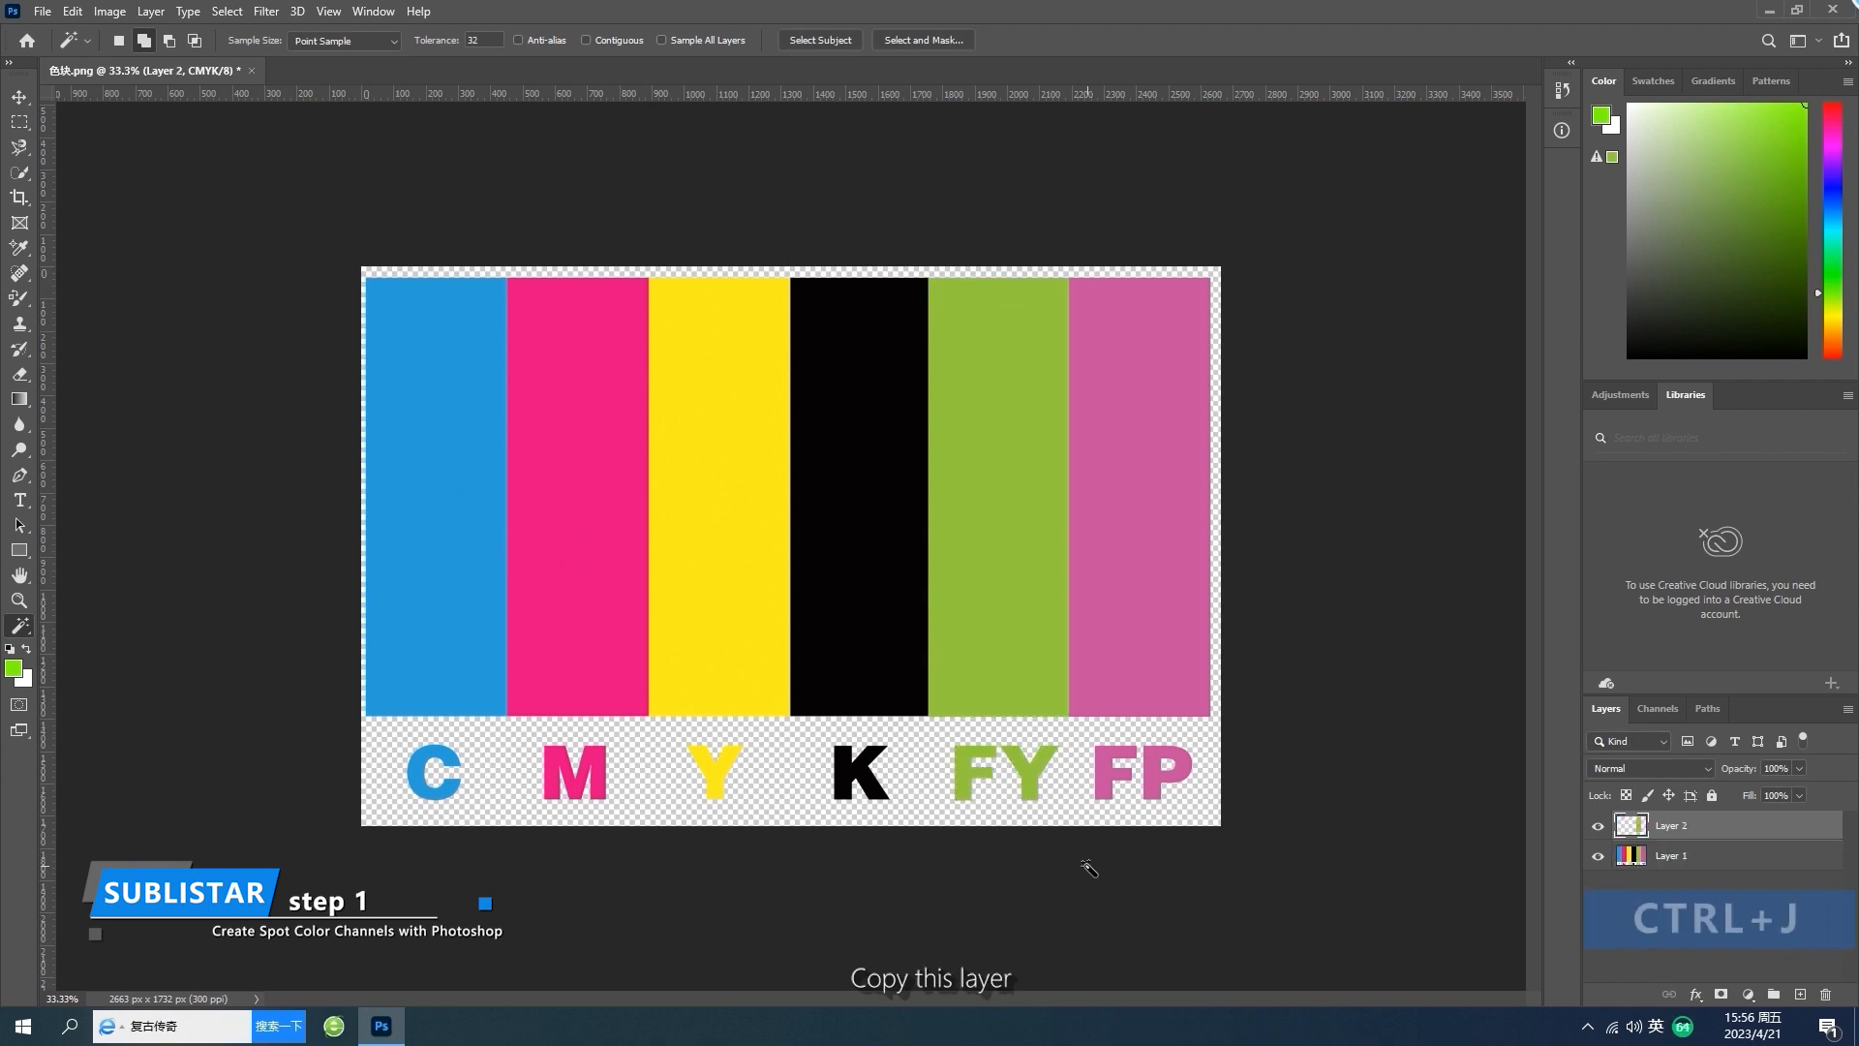
key("ctrl+shift+d")
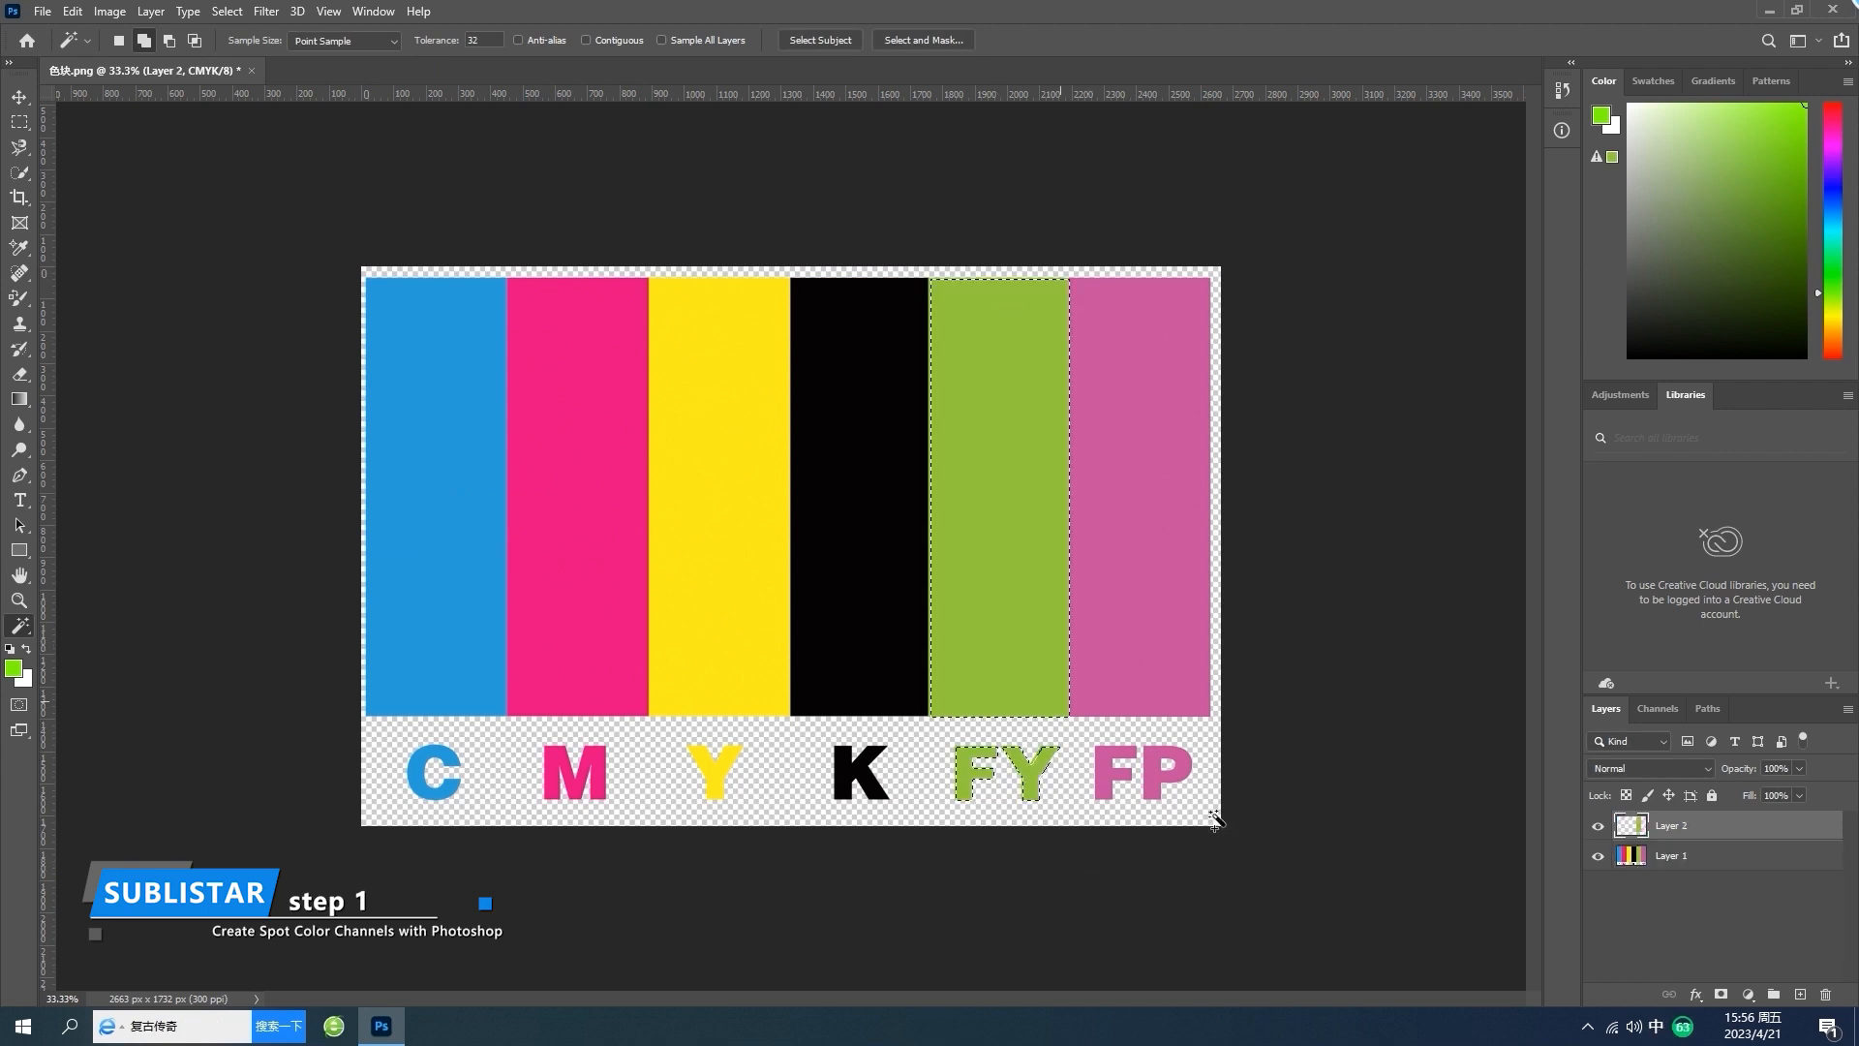
left_click(1630, 862)
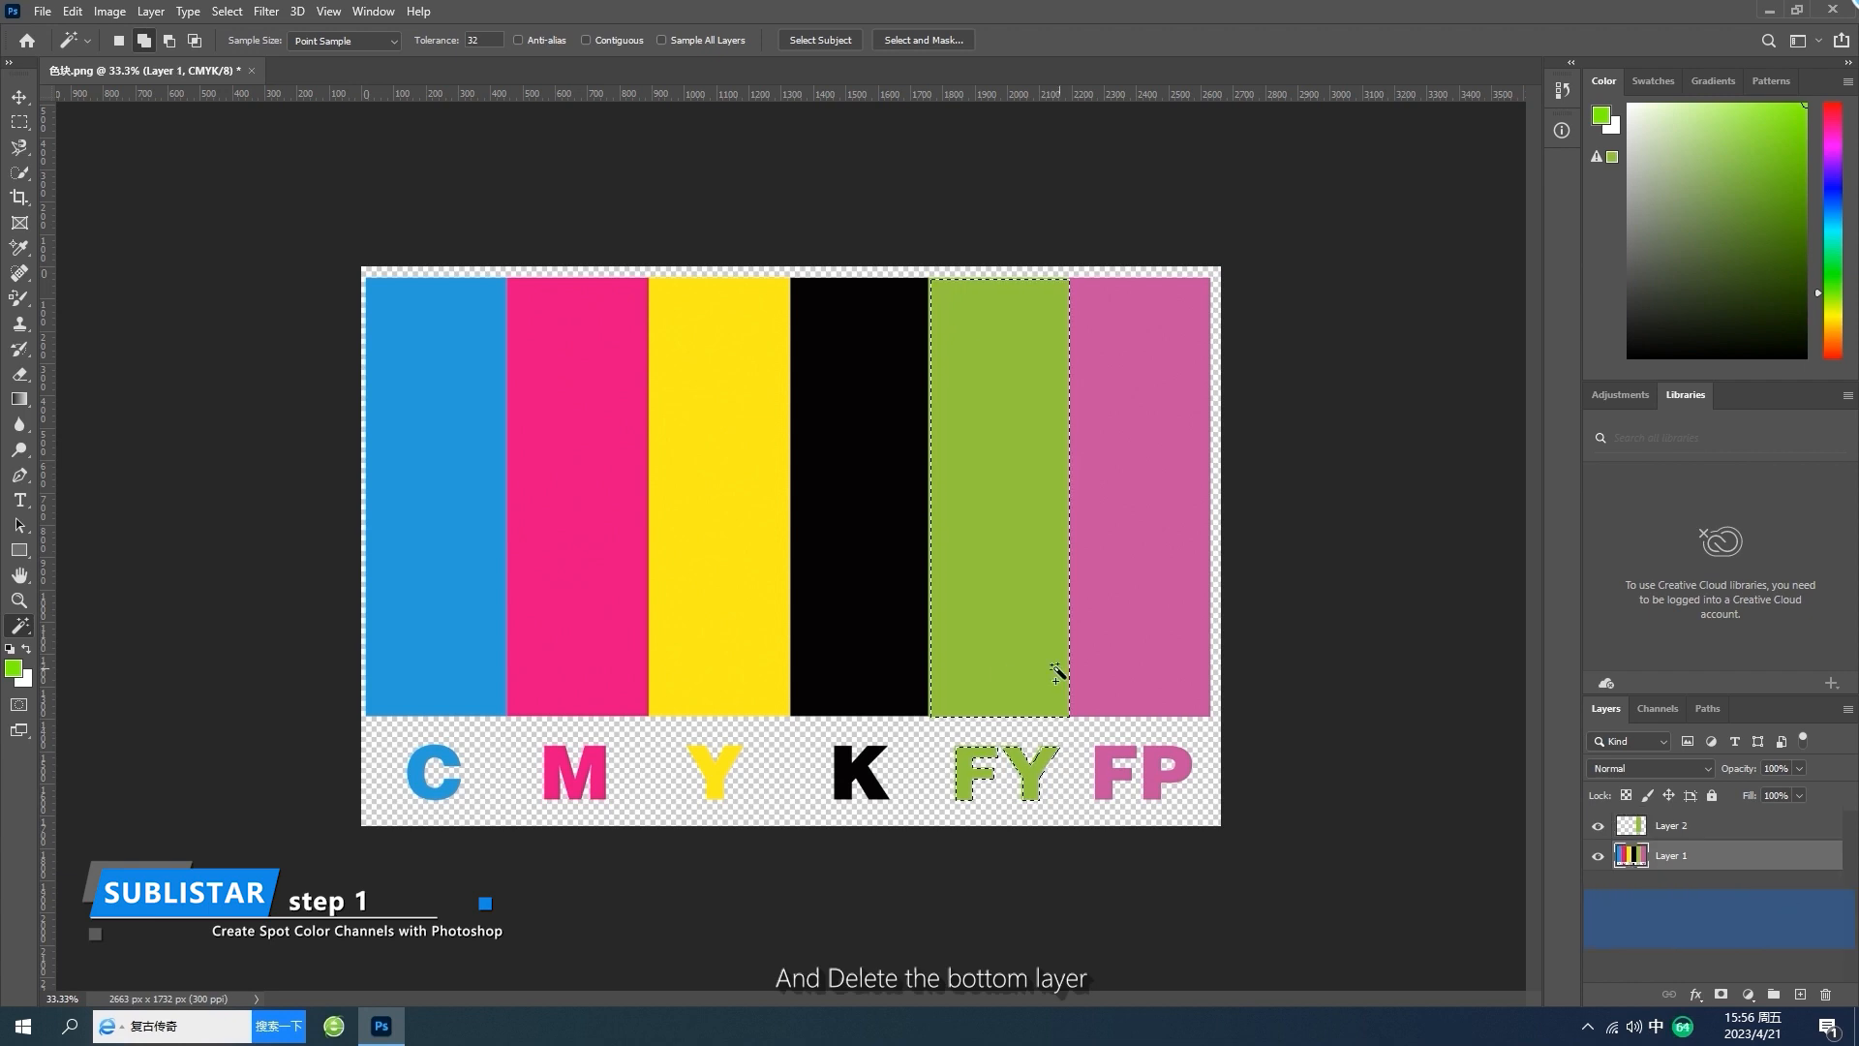
key("Delete")
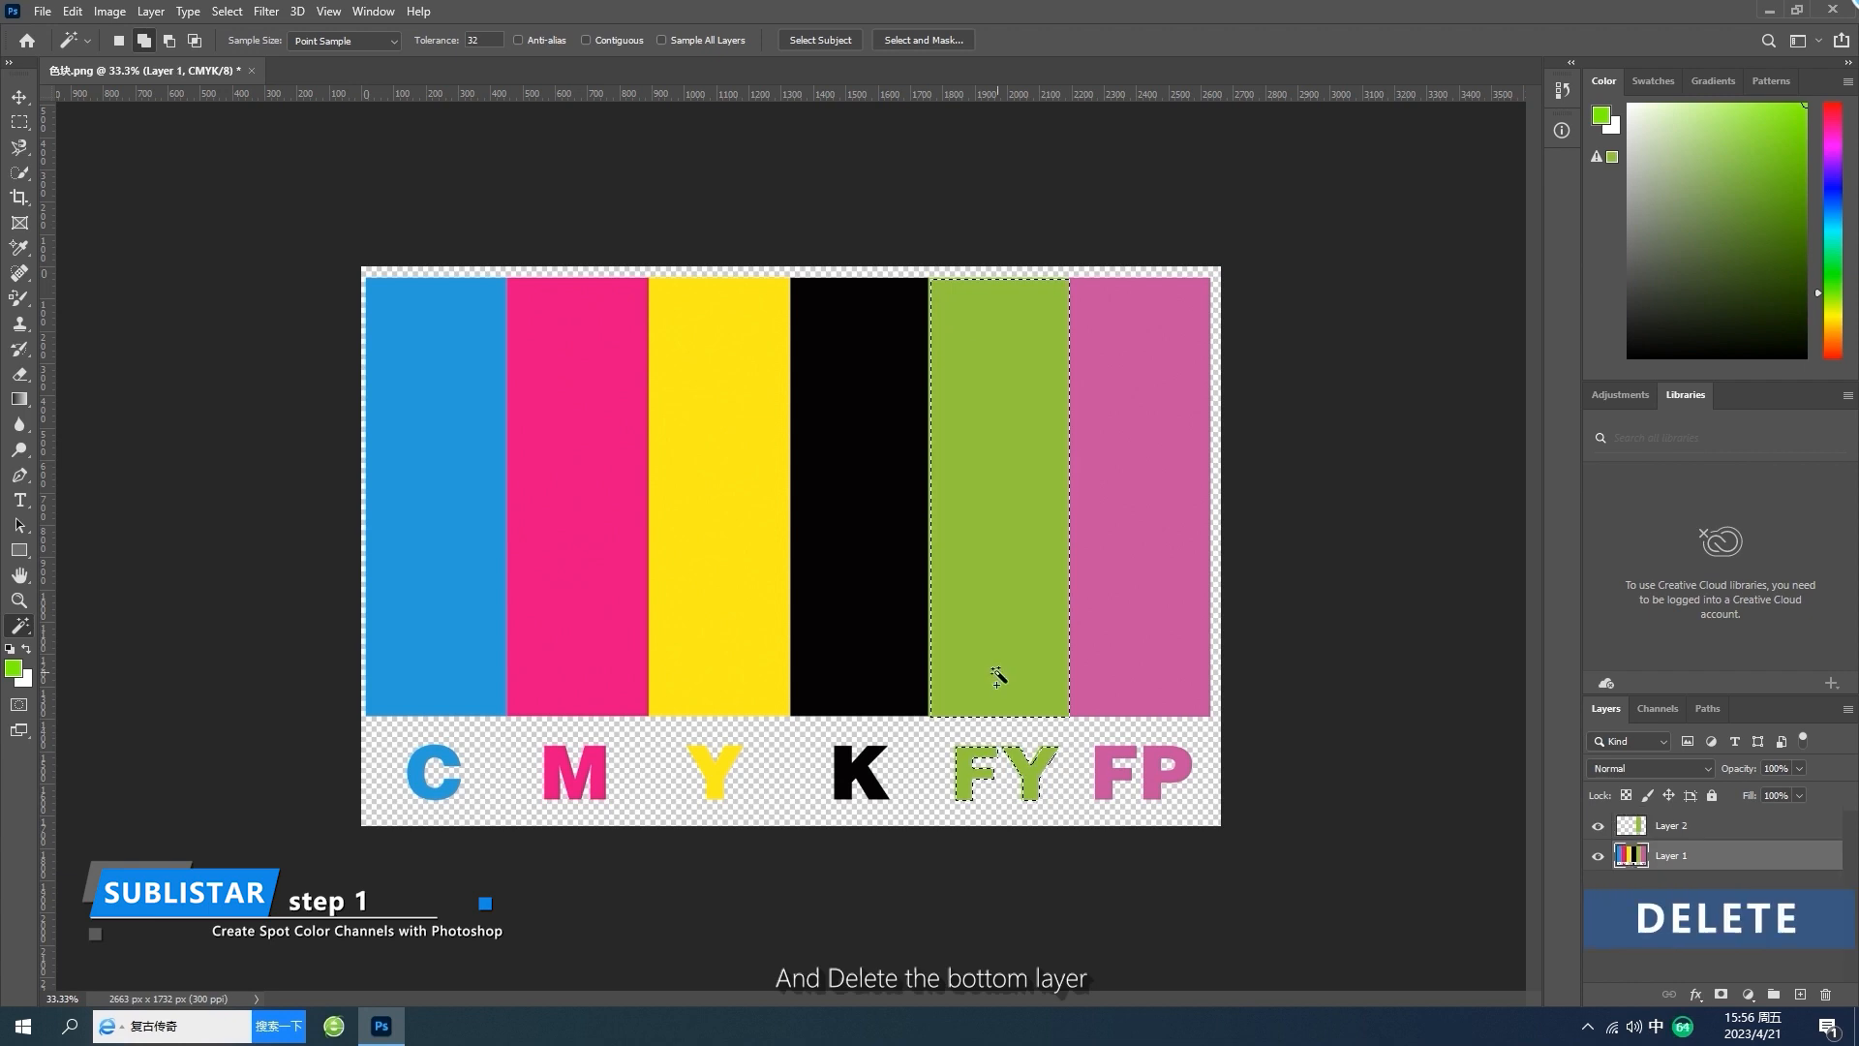
Step: Reduce the fill of Layer 2 to 50% with Layer 1 temporarily hidden, and show Layer 1 again
left_click(1599, 855)
left_click(1704, 825)
left_click(1799, 795)
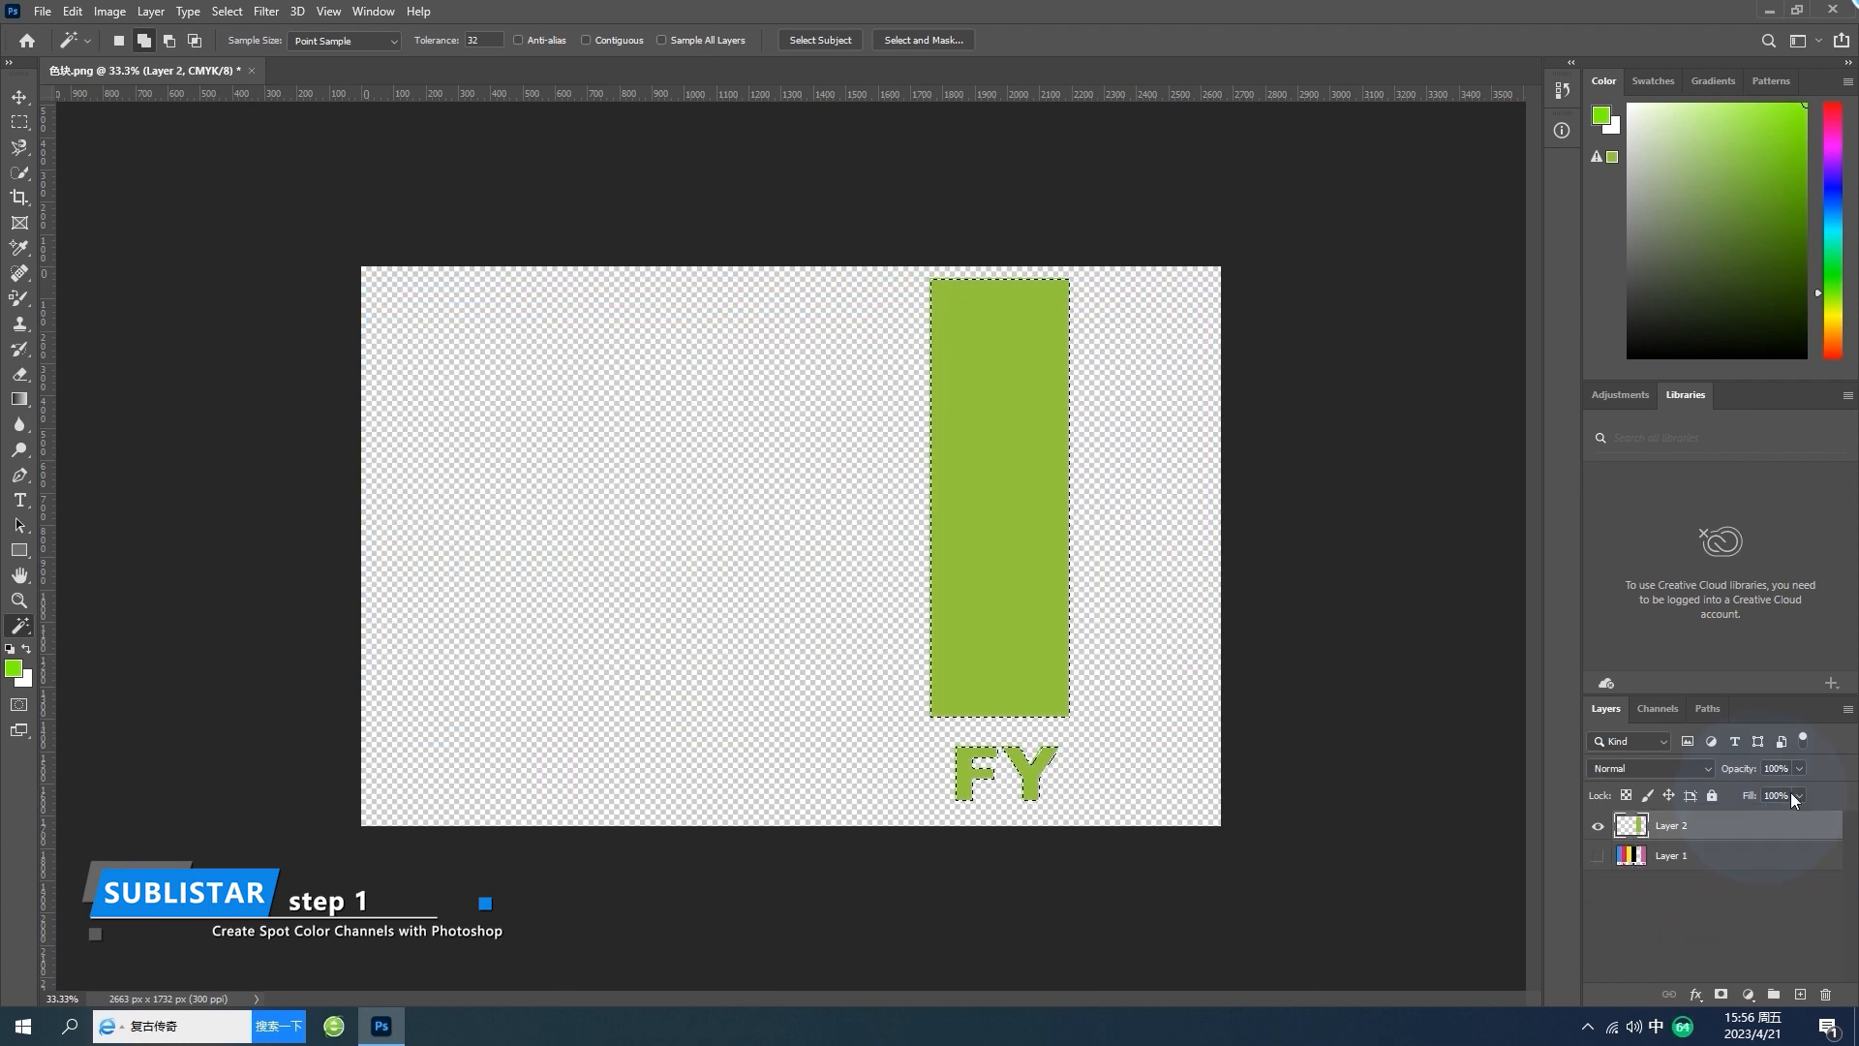
left_click(1751, 818)
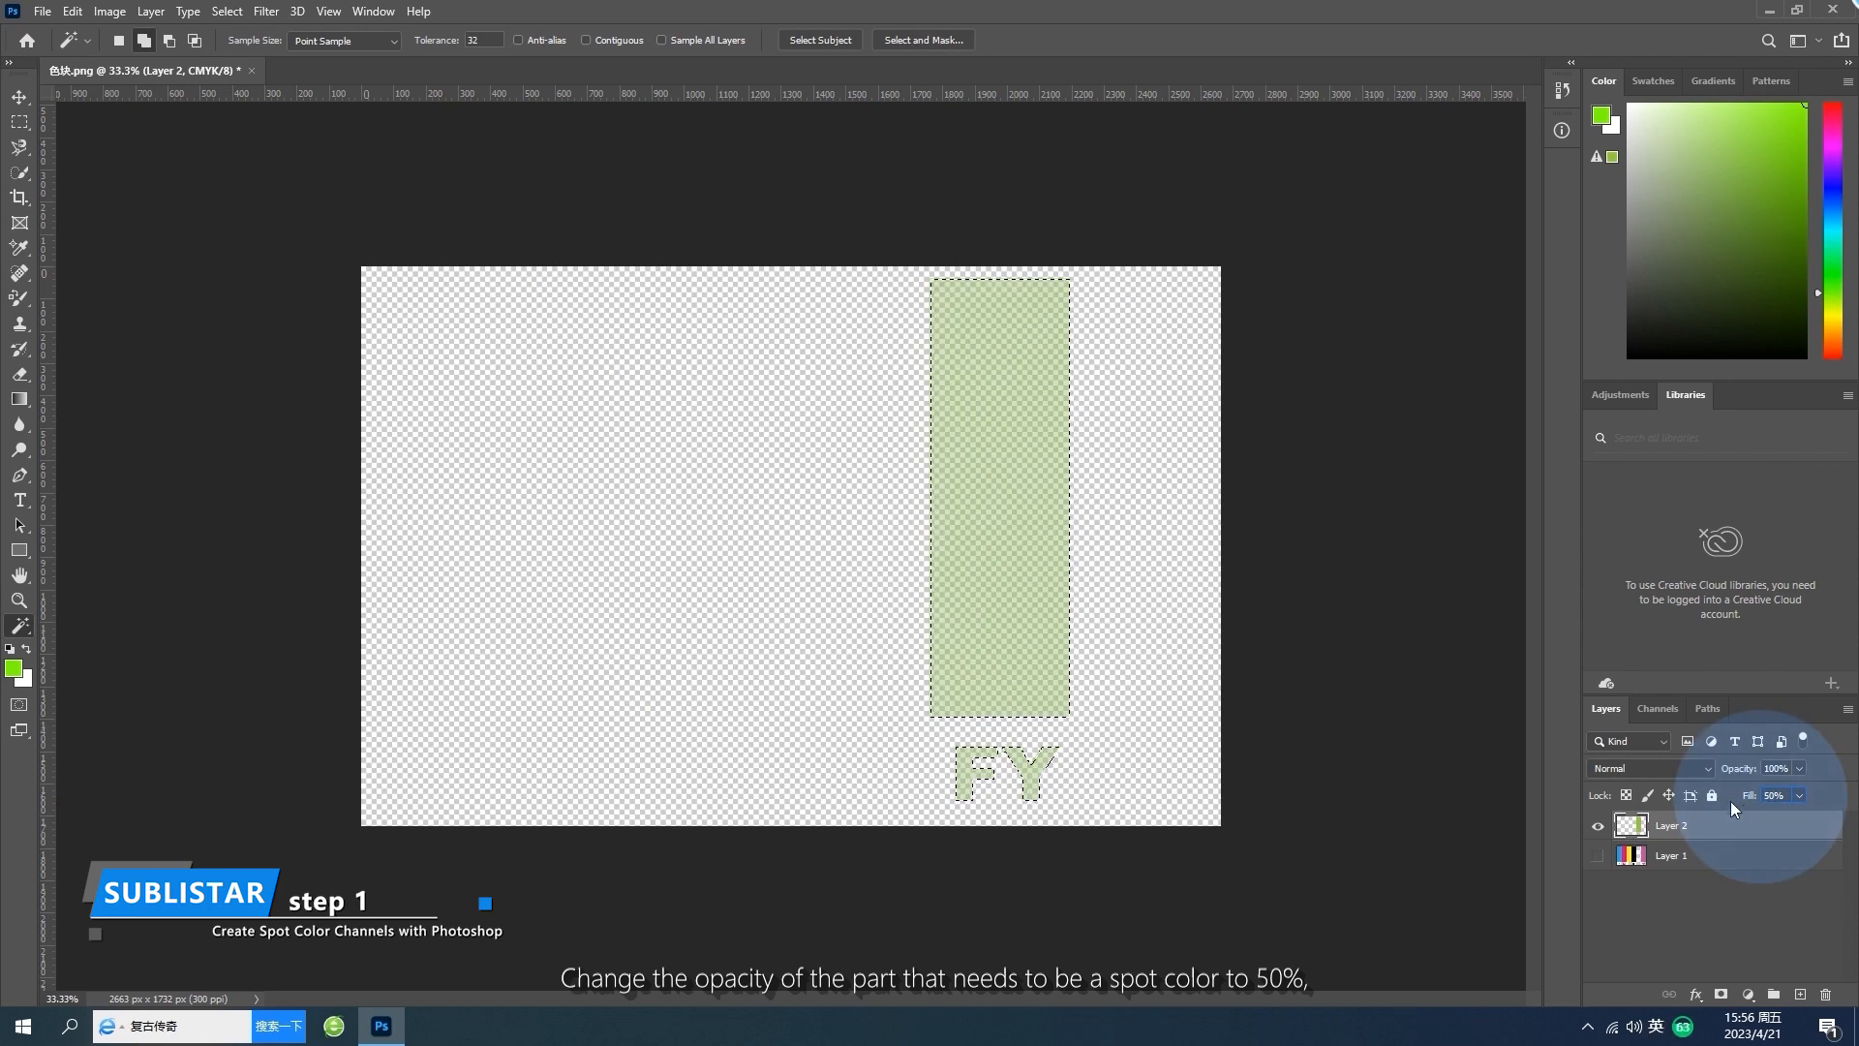
left_click(1599, 857)
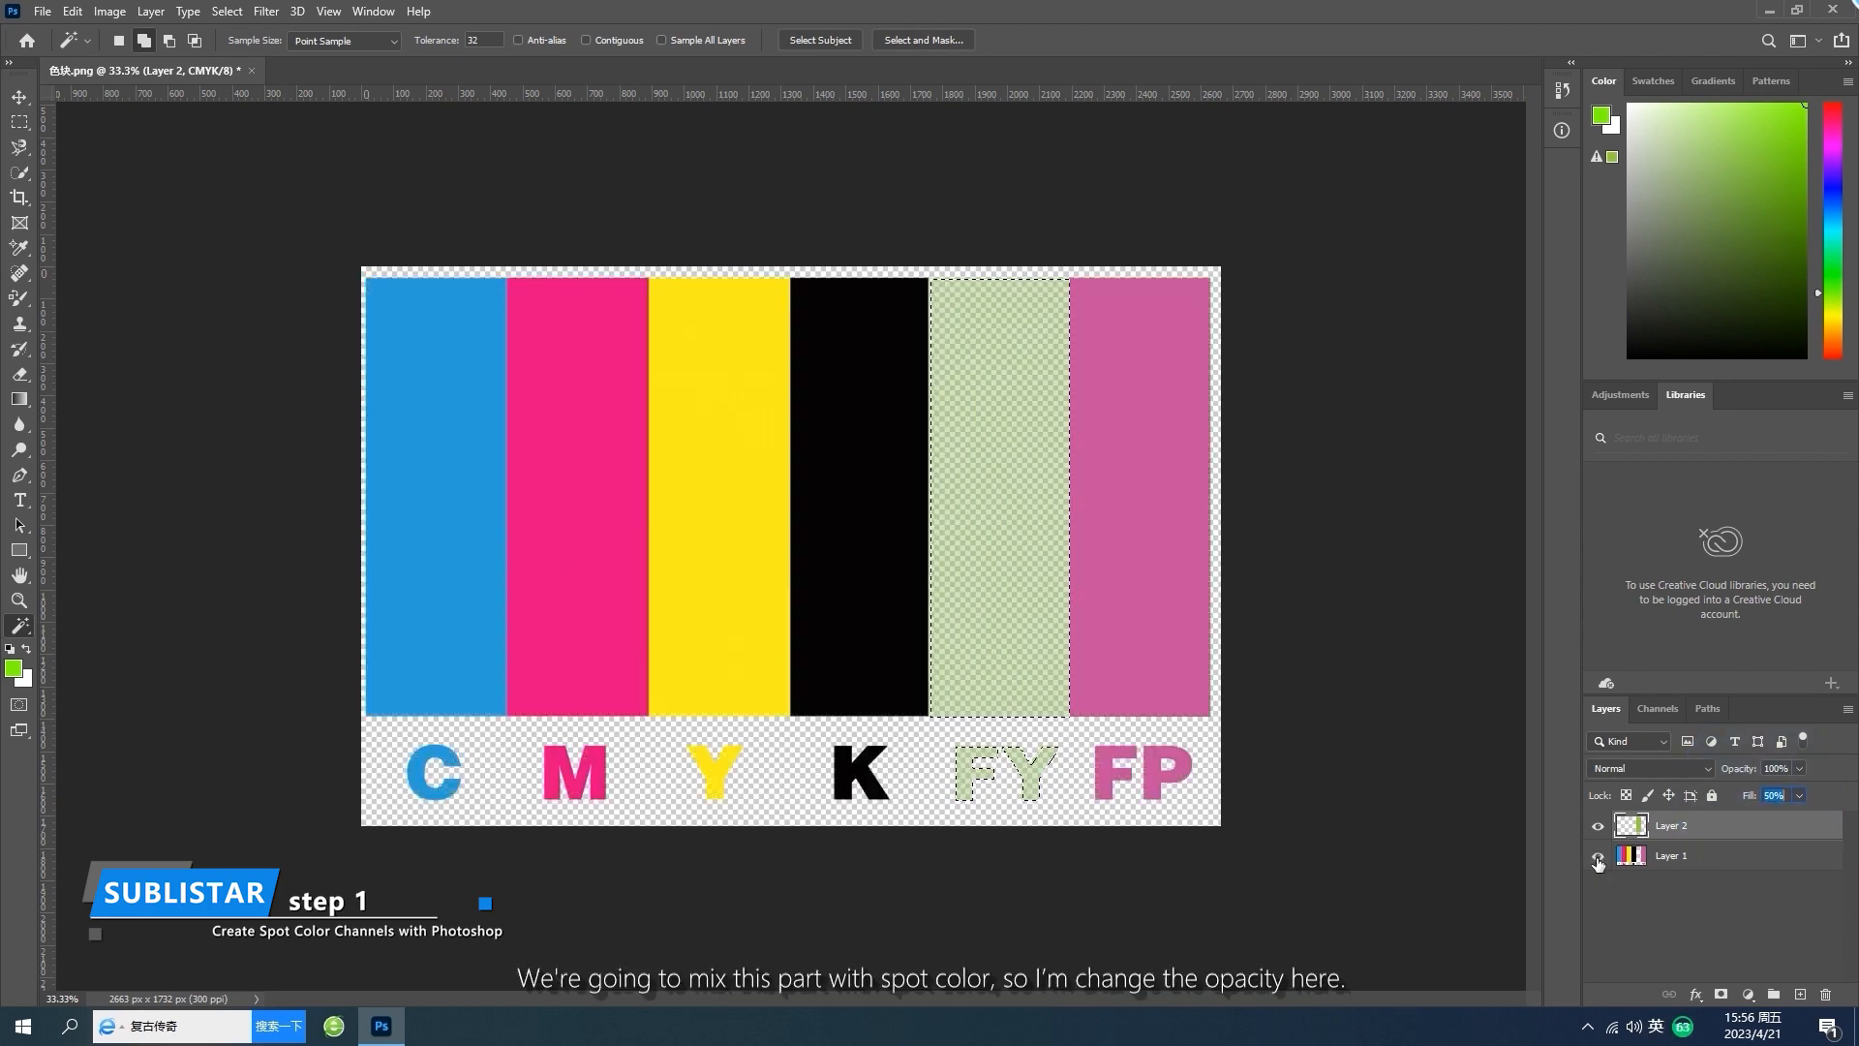
key("v")
left_click(1705, 918)
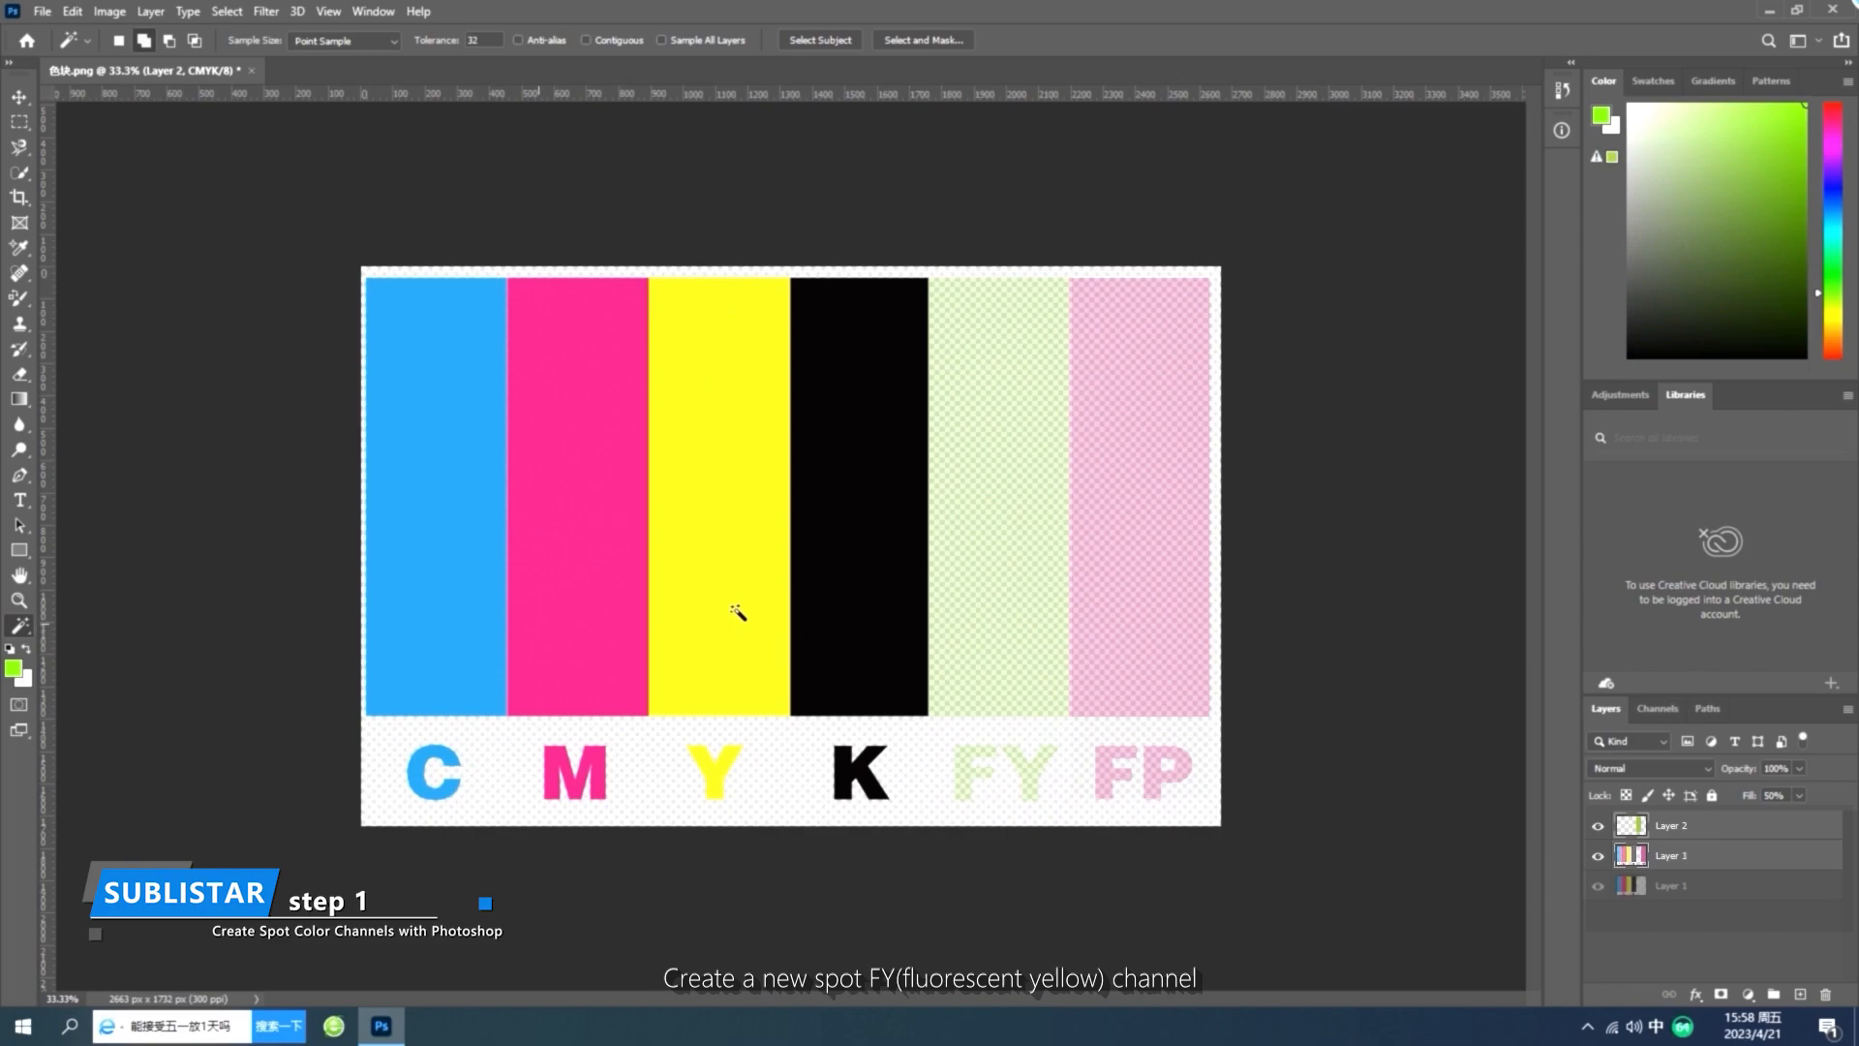
Step: Select the semi-transparent green FY stripe and letters with the Magic Wand and contract the selection by 1 pixel
left_click(1000, 614)
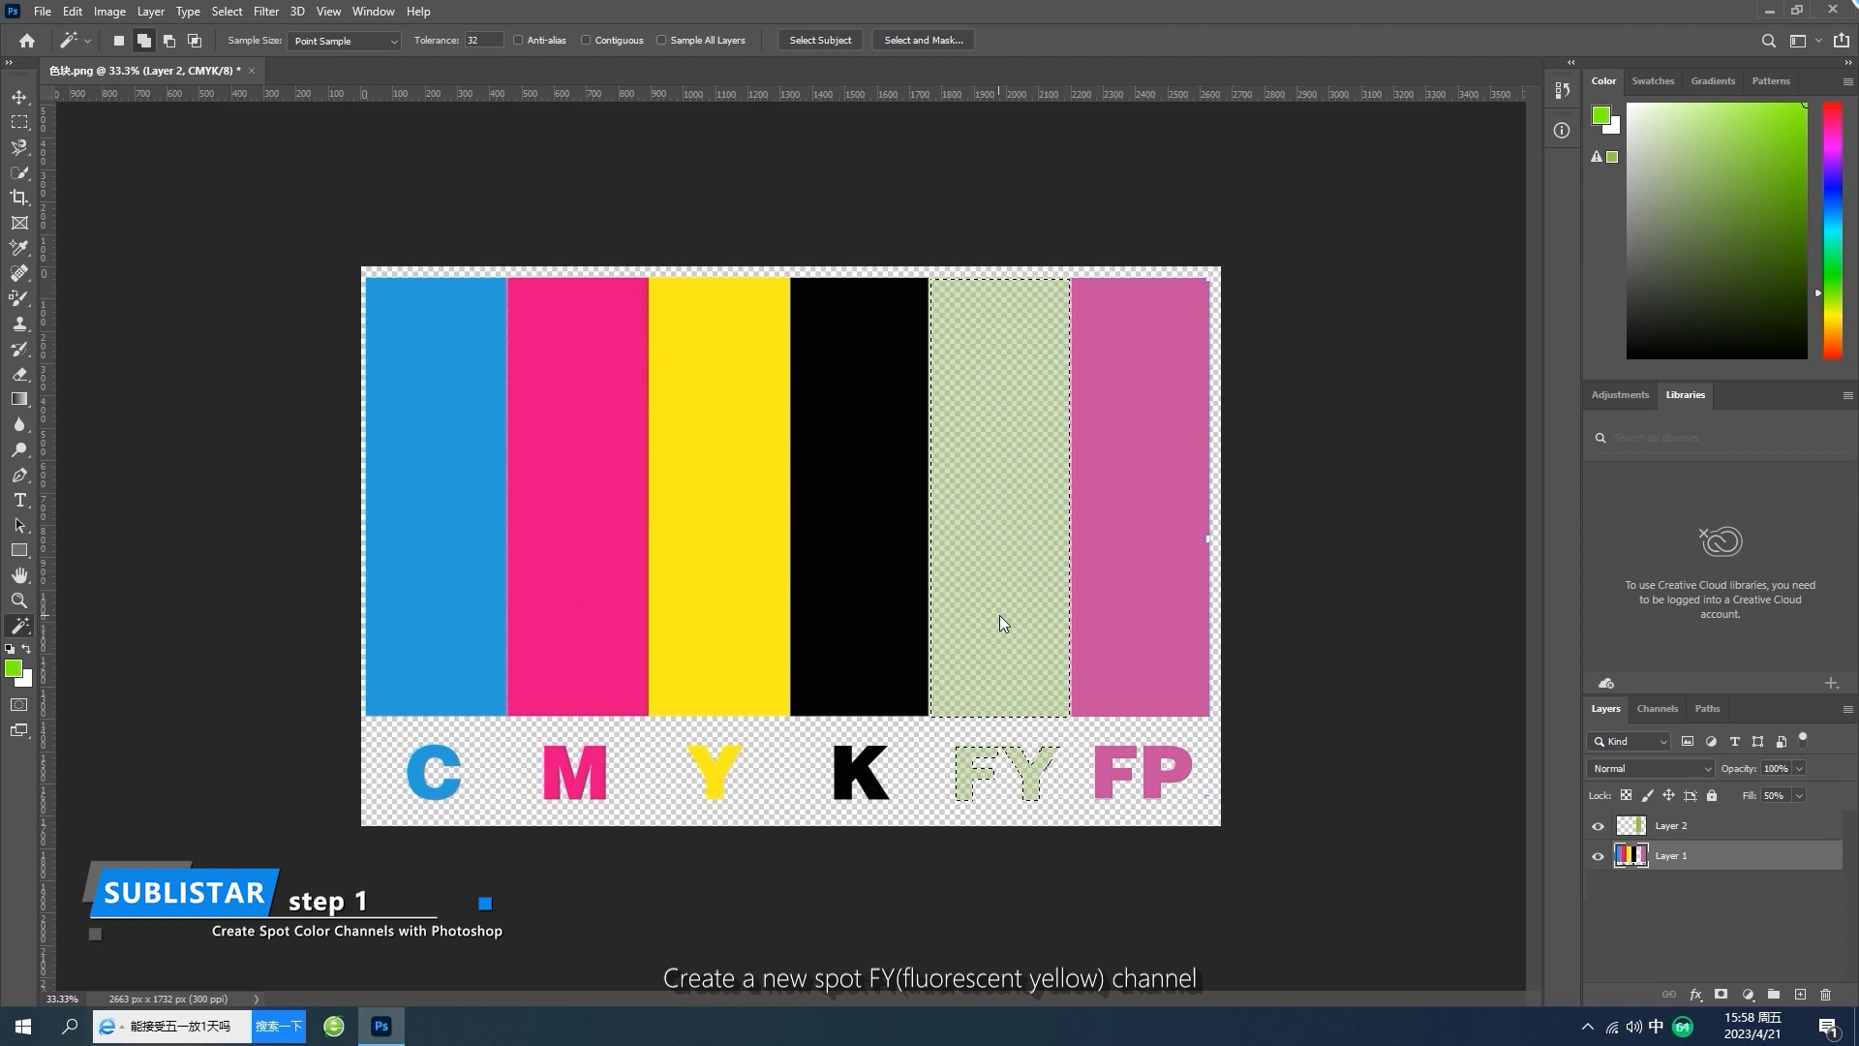
left_click(226, 12)
mouse_move(274, 331)
left_click(481, 388)
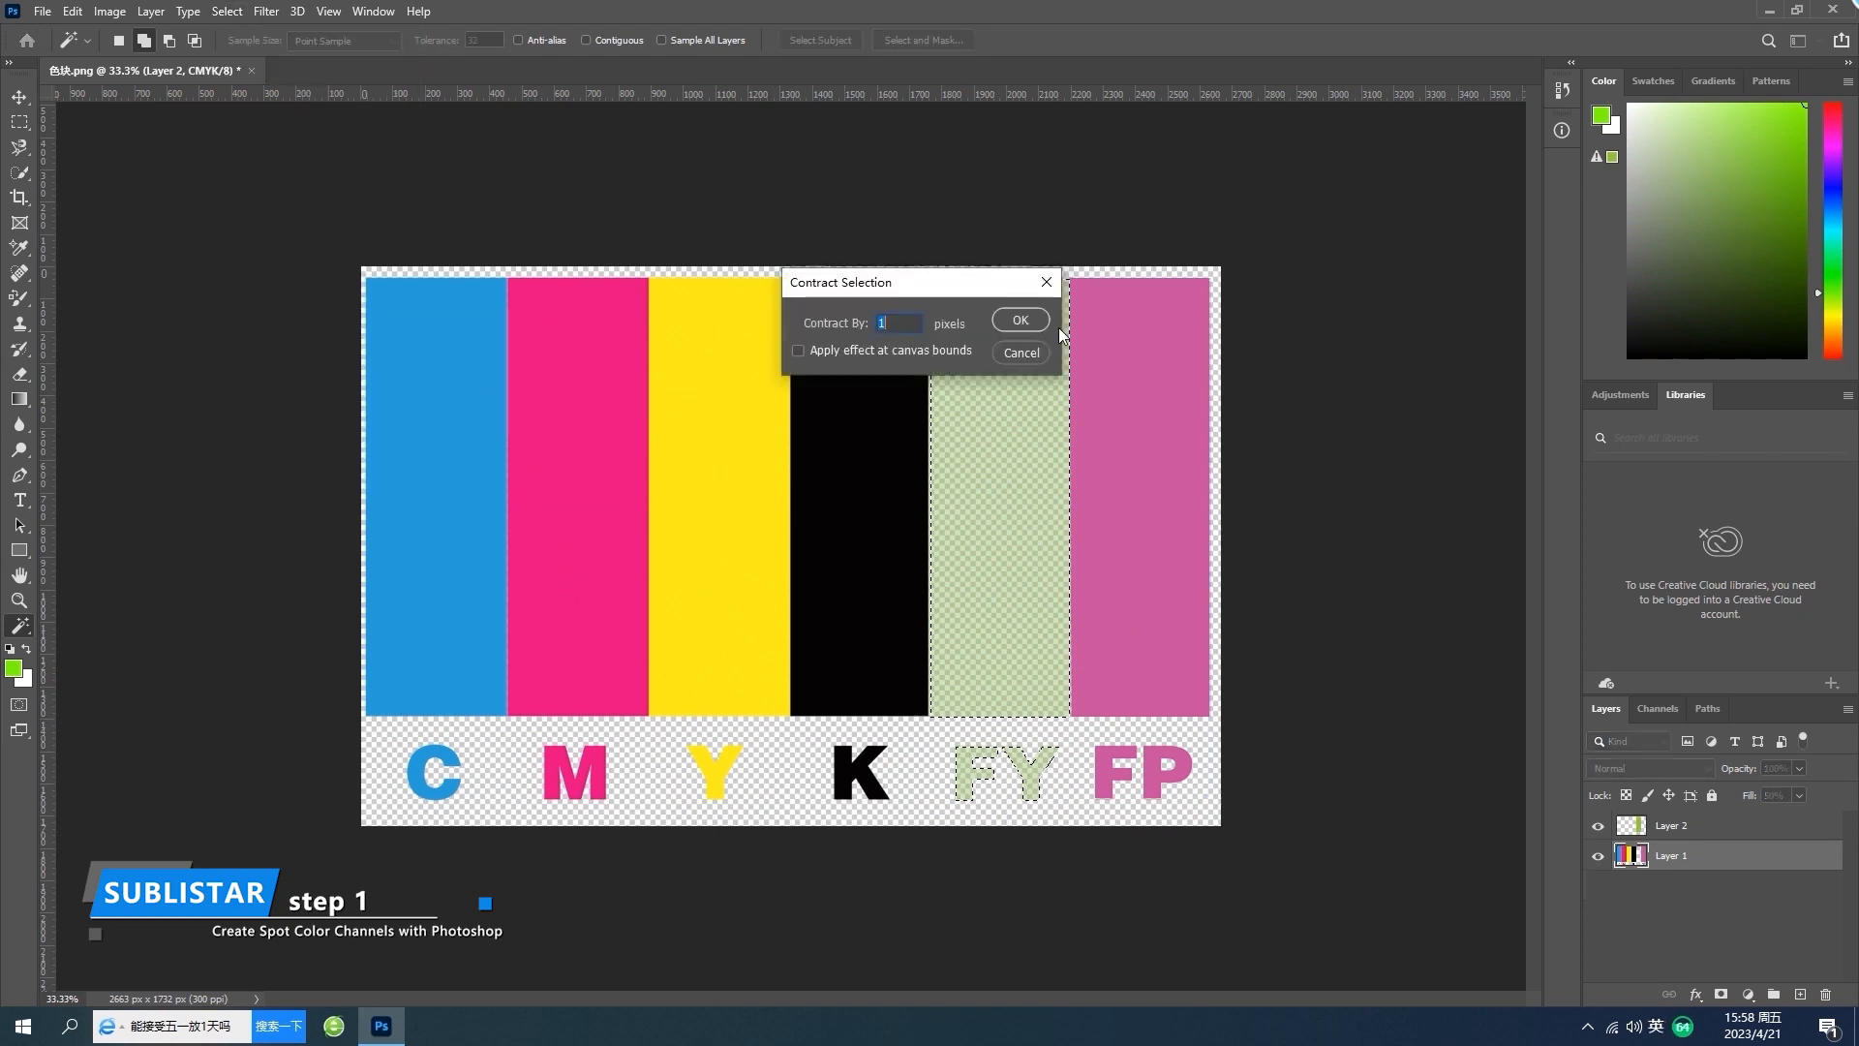
left_click(1019, 321)
Step: Create a spot channel from the FY selection, named W1, with green ink and 50% solidity
left_click(1658, 708)
left_click(1847, 708)
left_click(1751, 796)
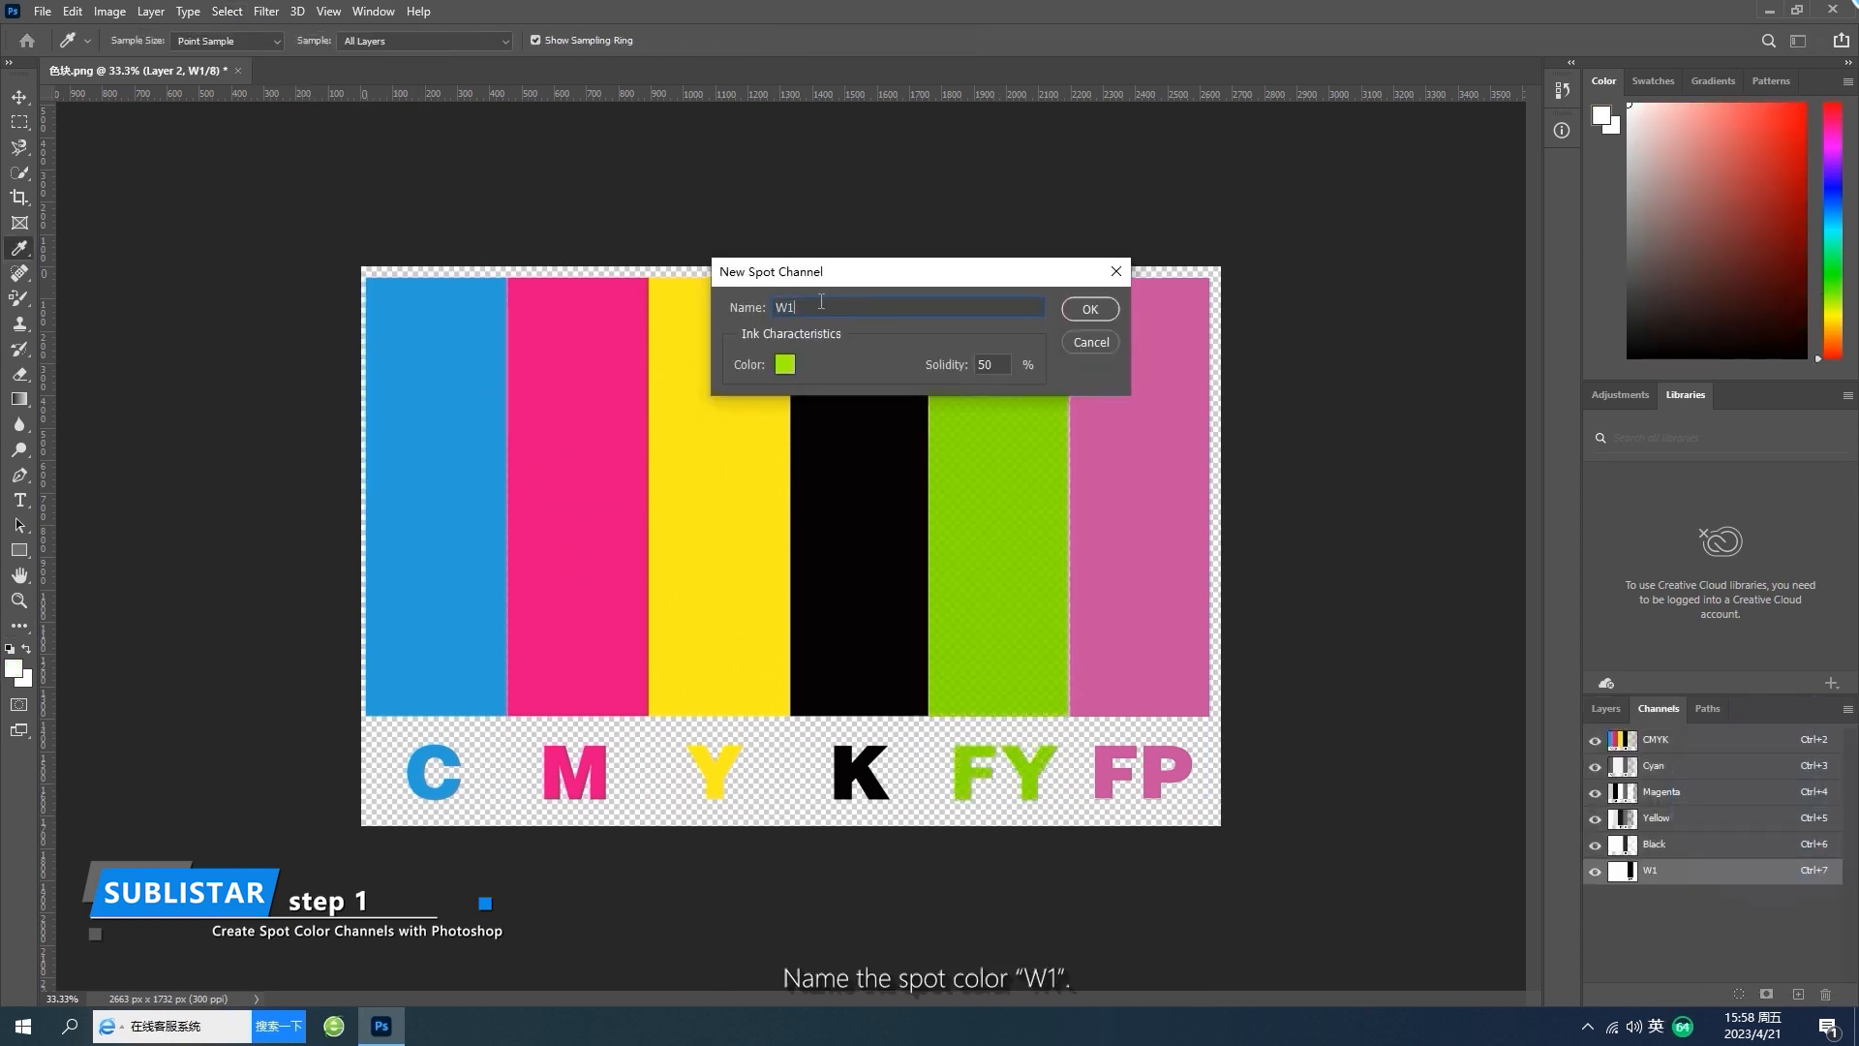
type("W")
double_click(995, 367)
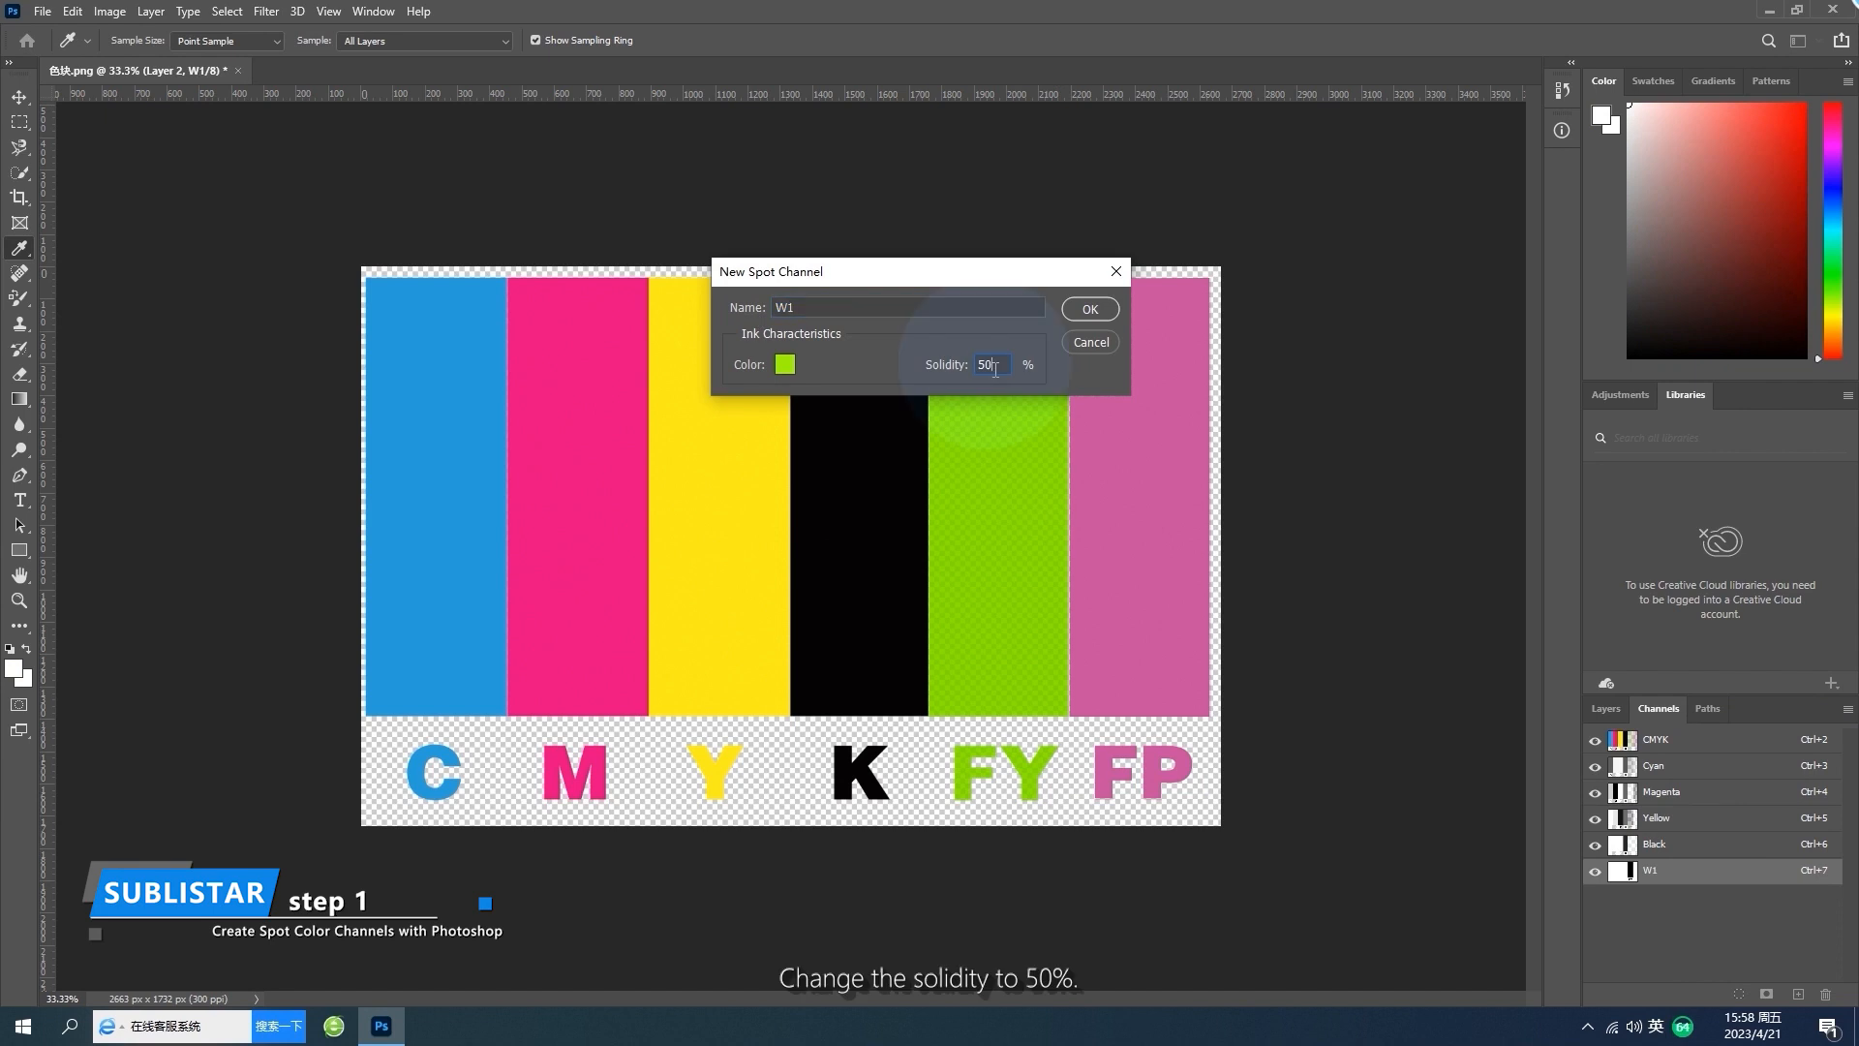
type("50")
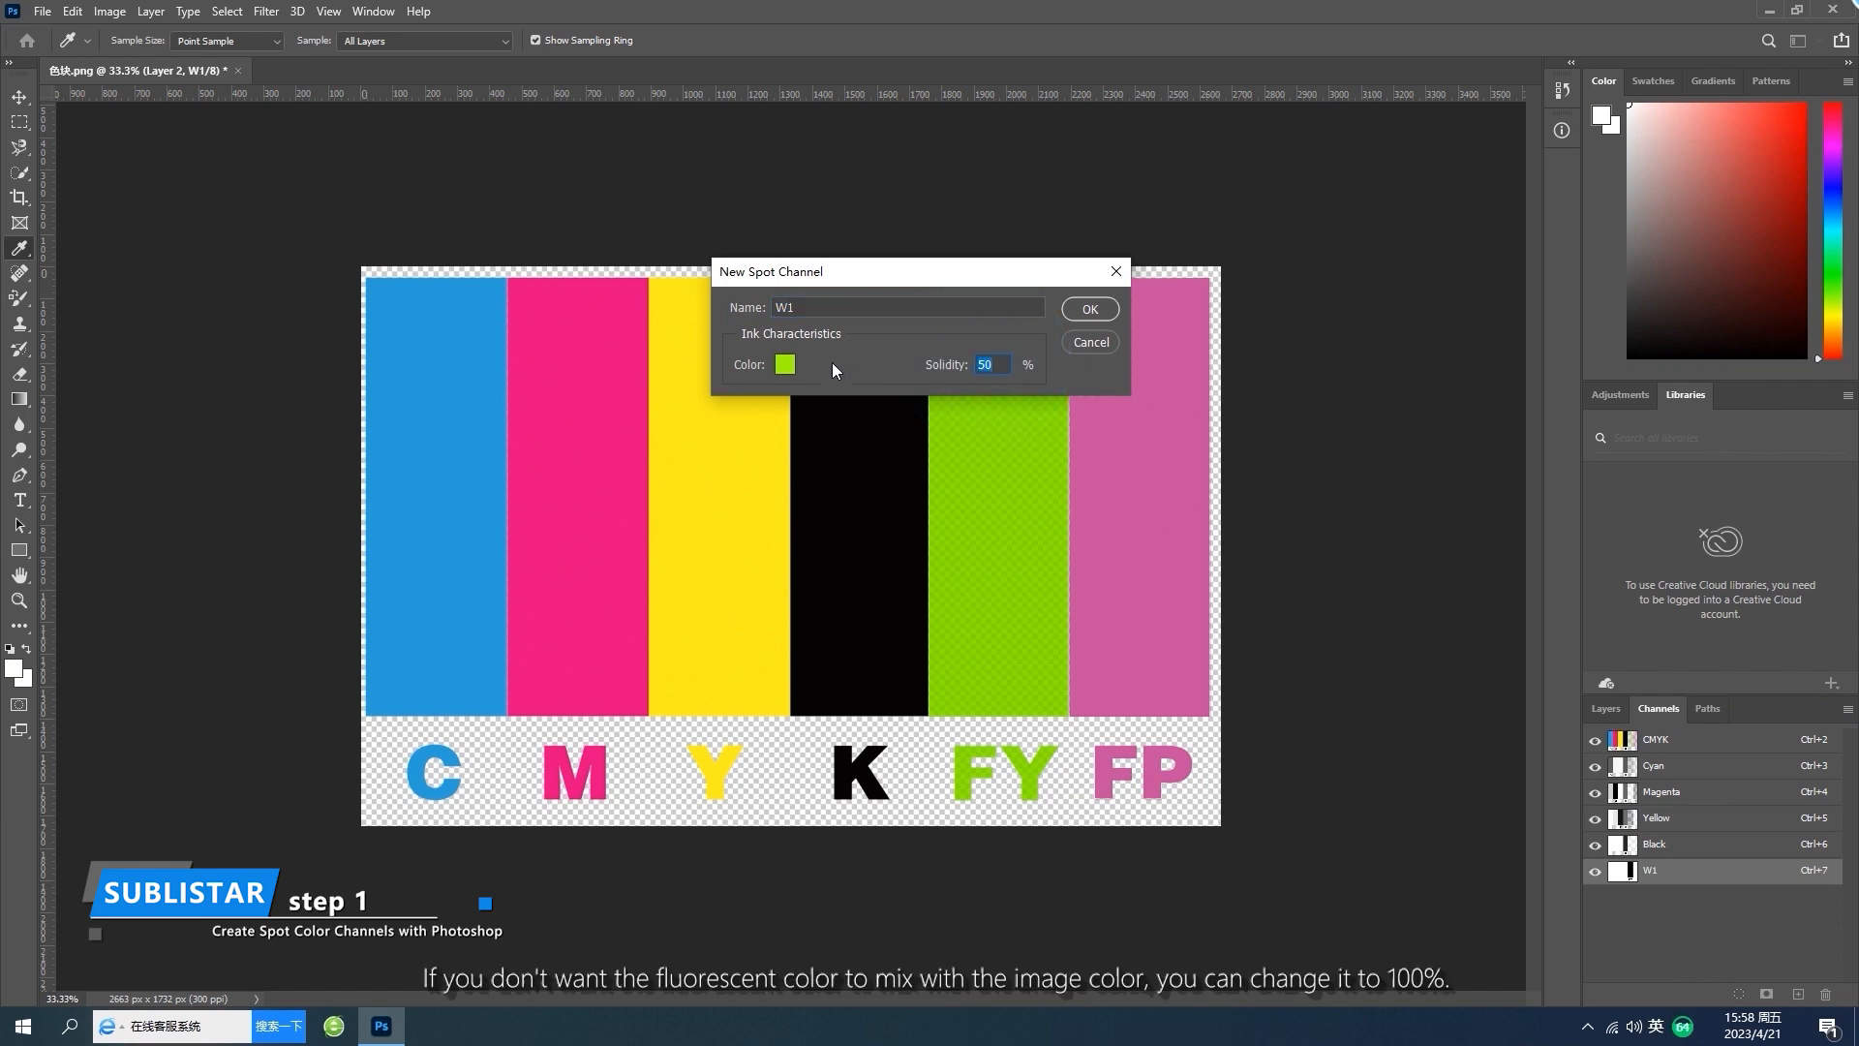
left_click(1089, 310)
key("w")
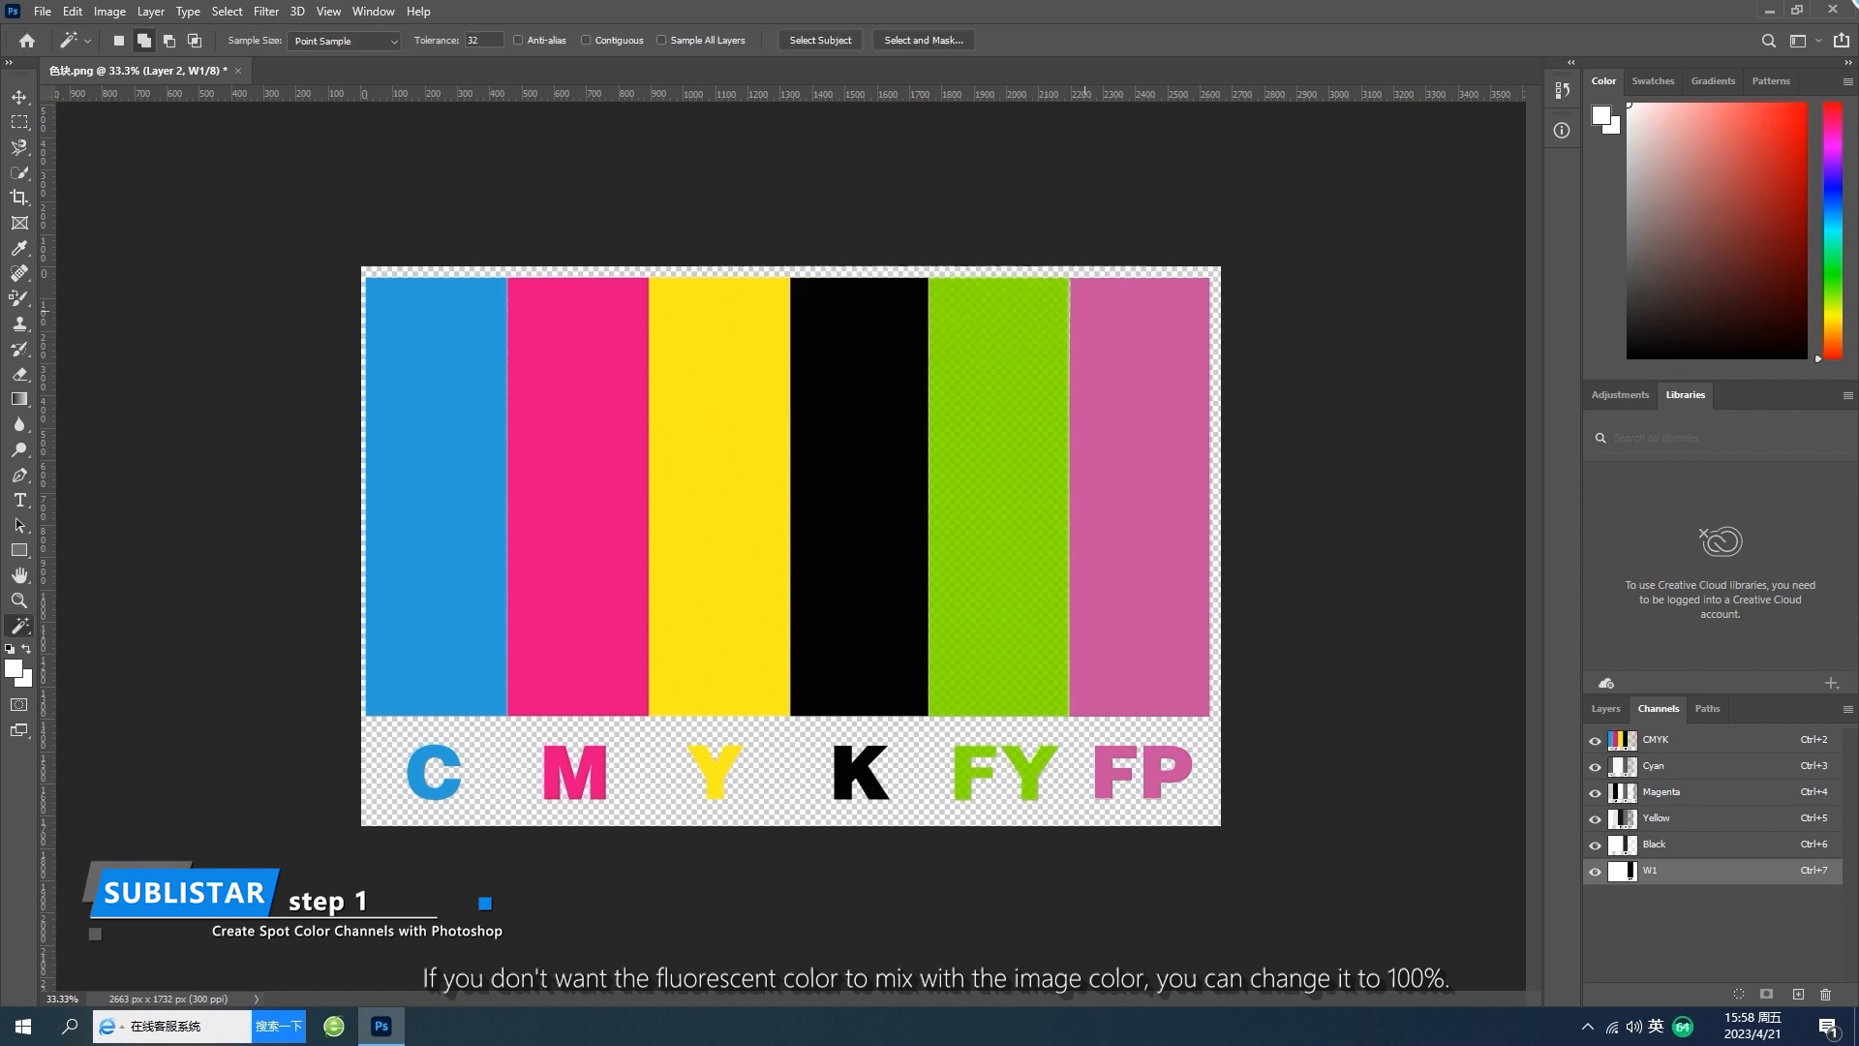
Step: Copy the pink FP stripe and letters to a new layer and reduce the copy's fill to 50% with Layer 1 hidden
left_click(1614, 728)
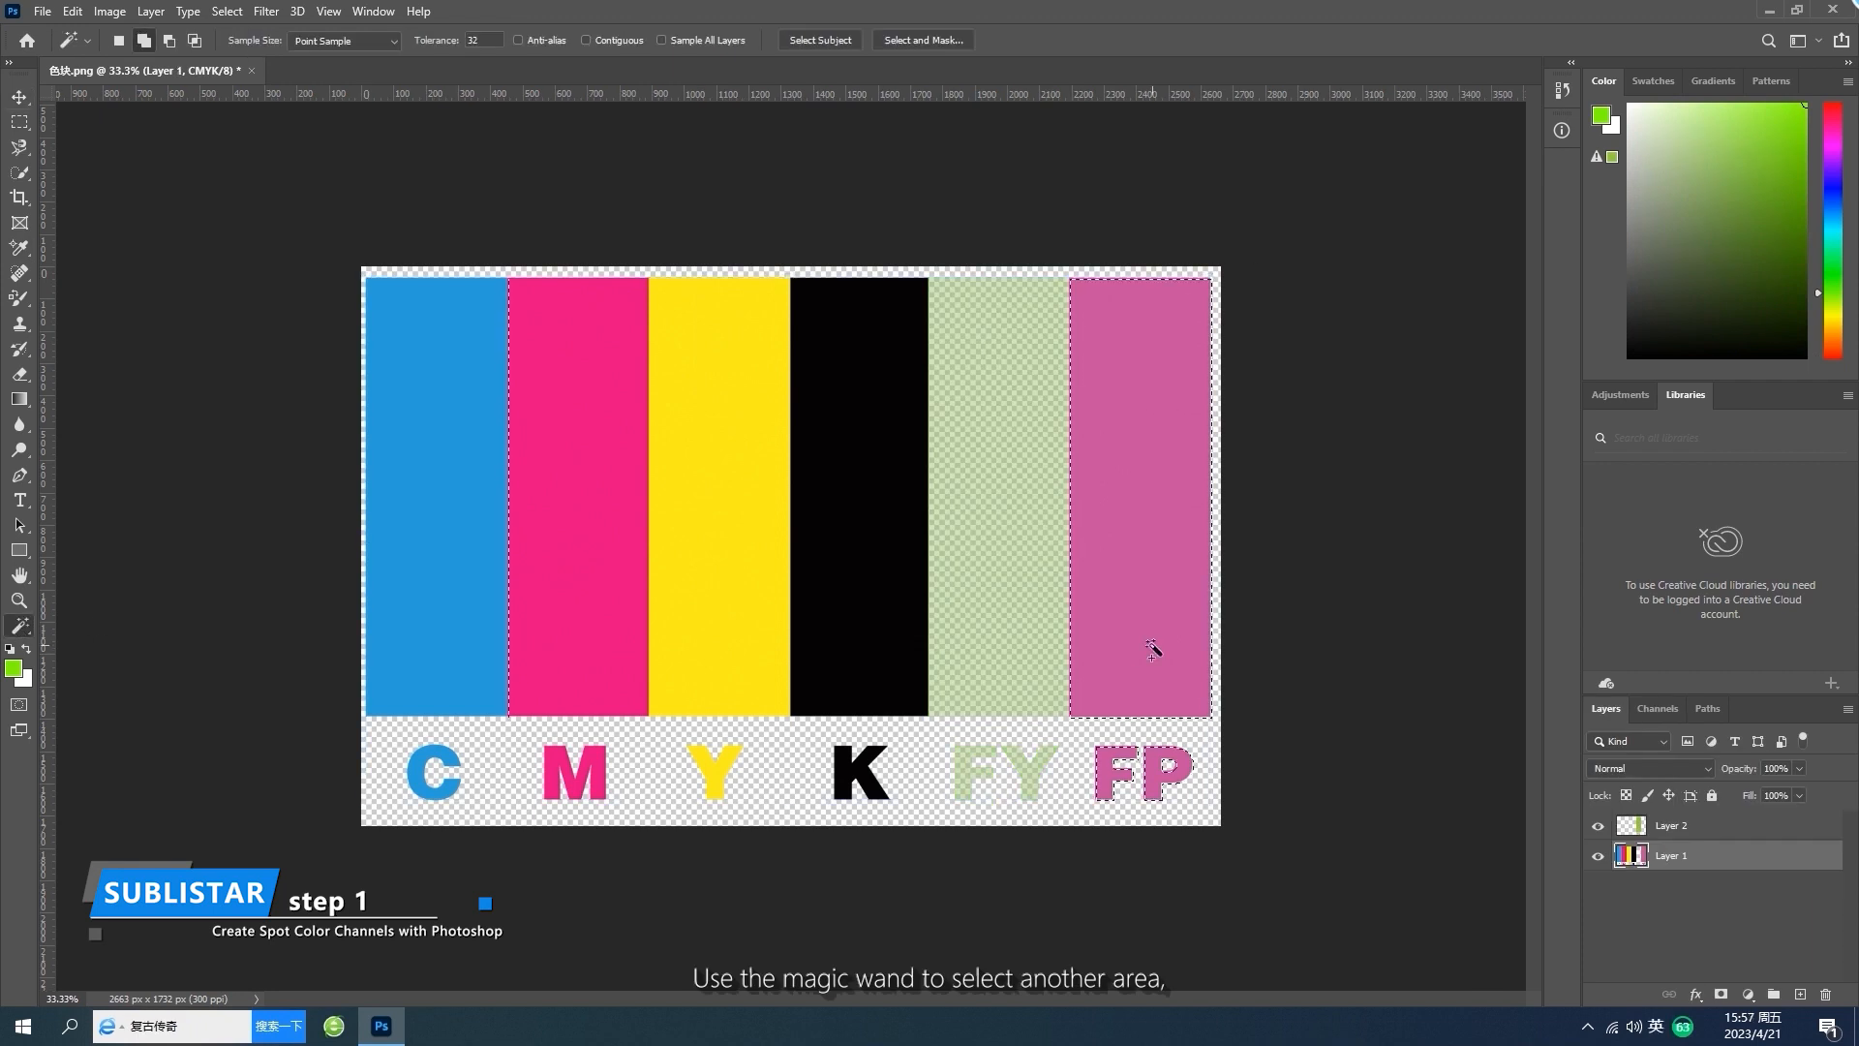
key("ctrl+j")
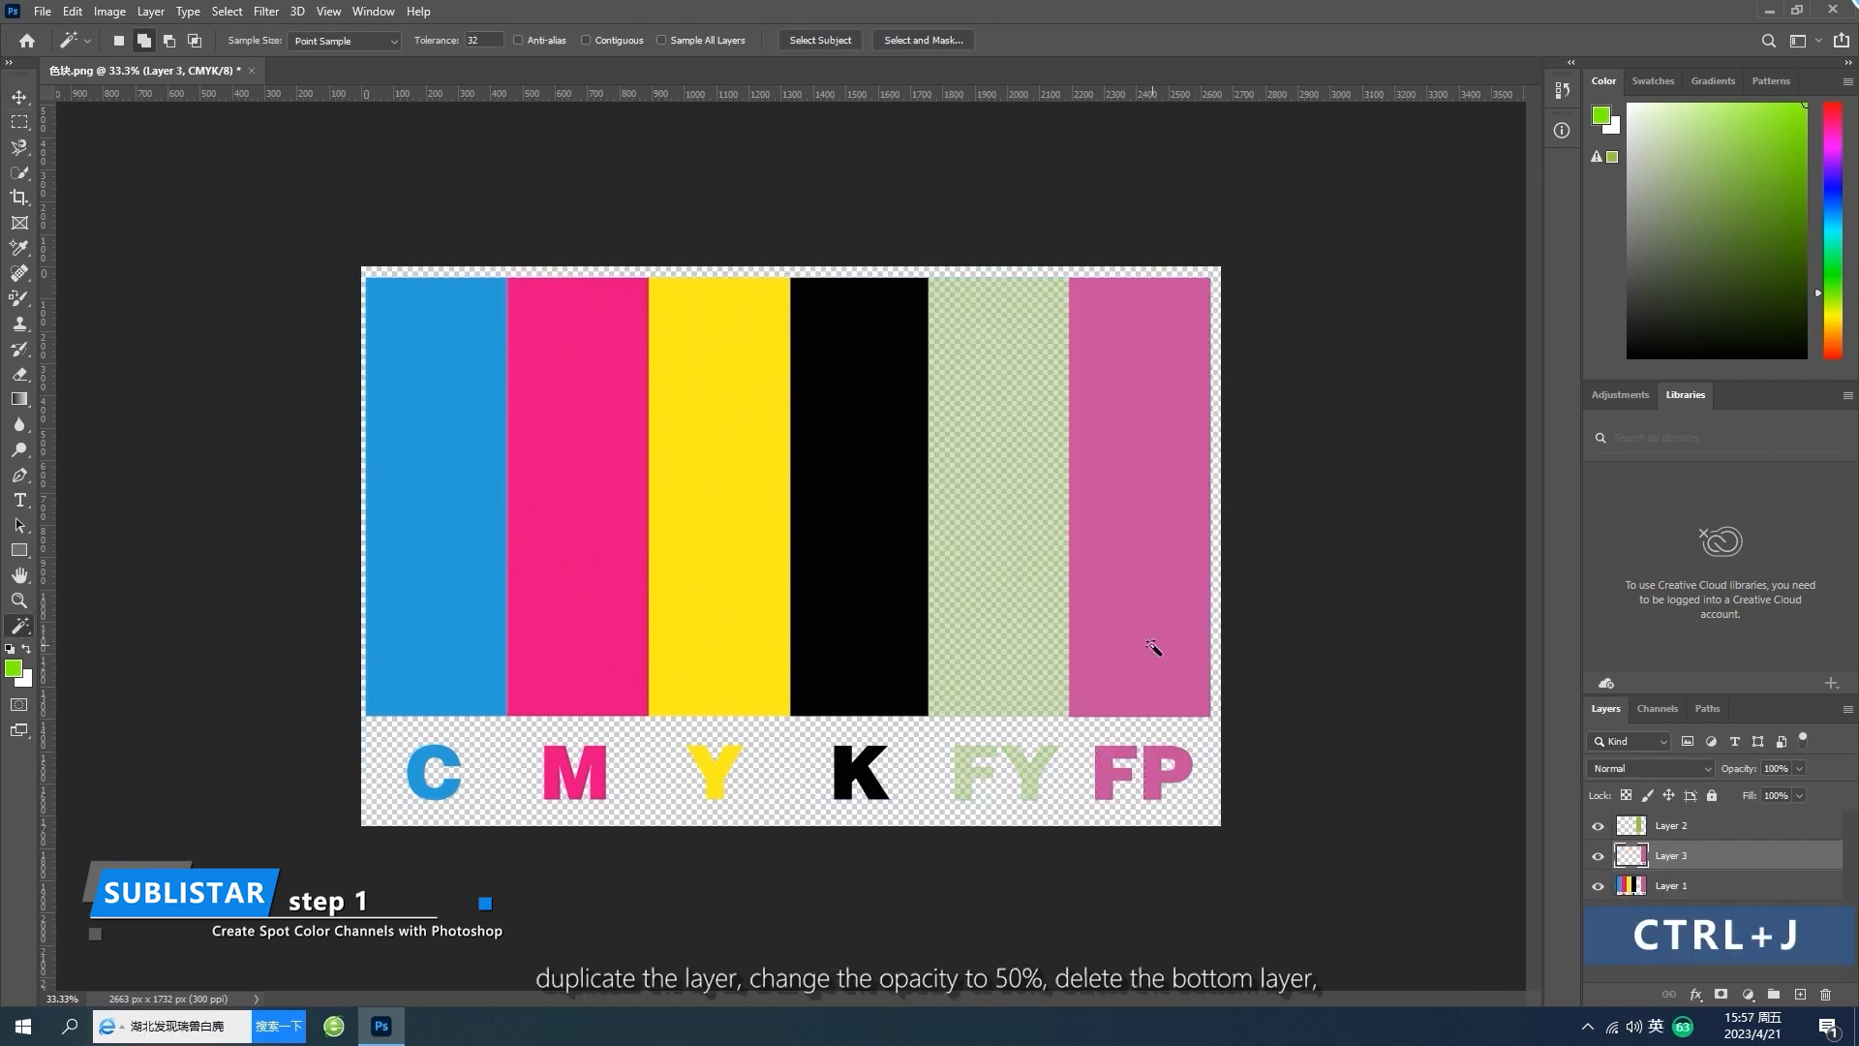
left_click(1598, 885)
left_click_drag(1799, 768, 1757, 804)
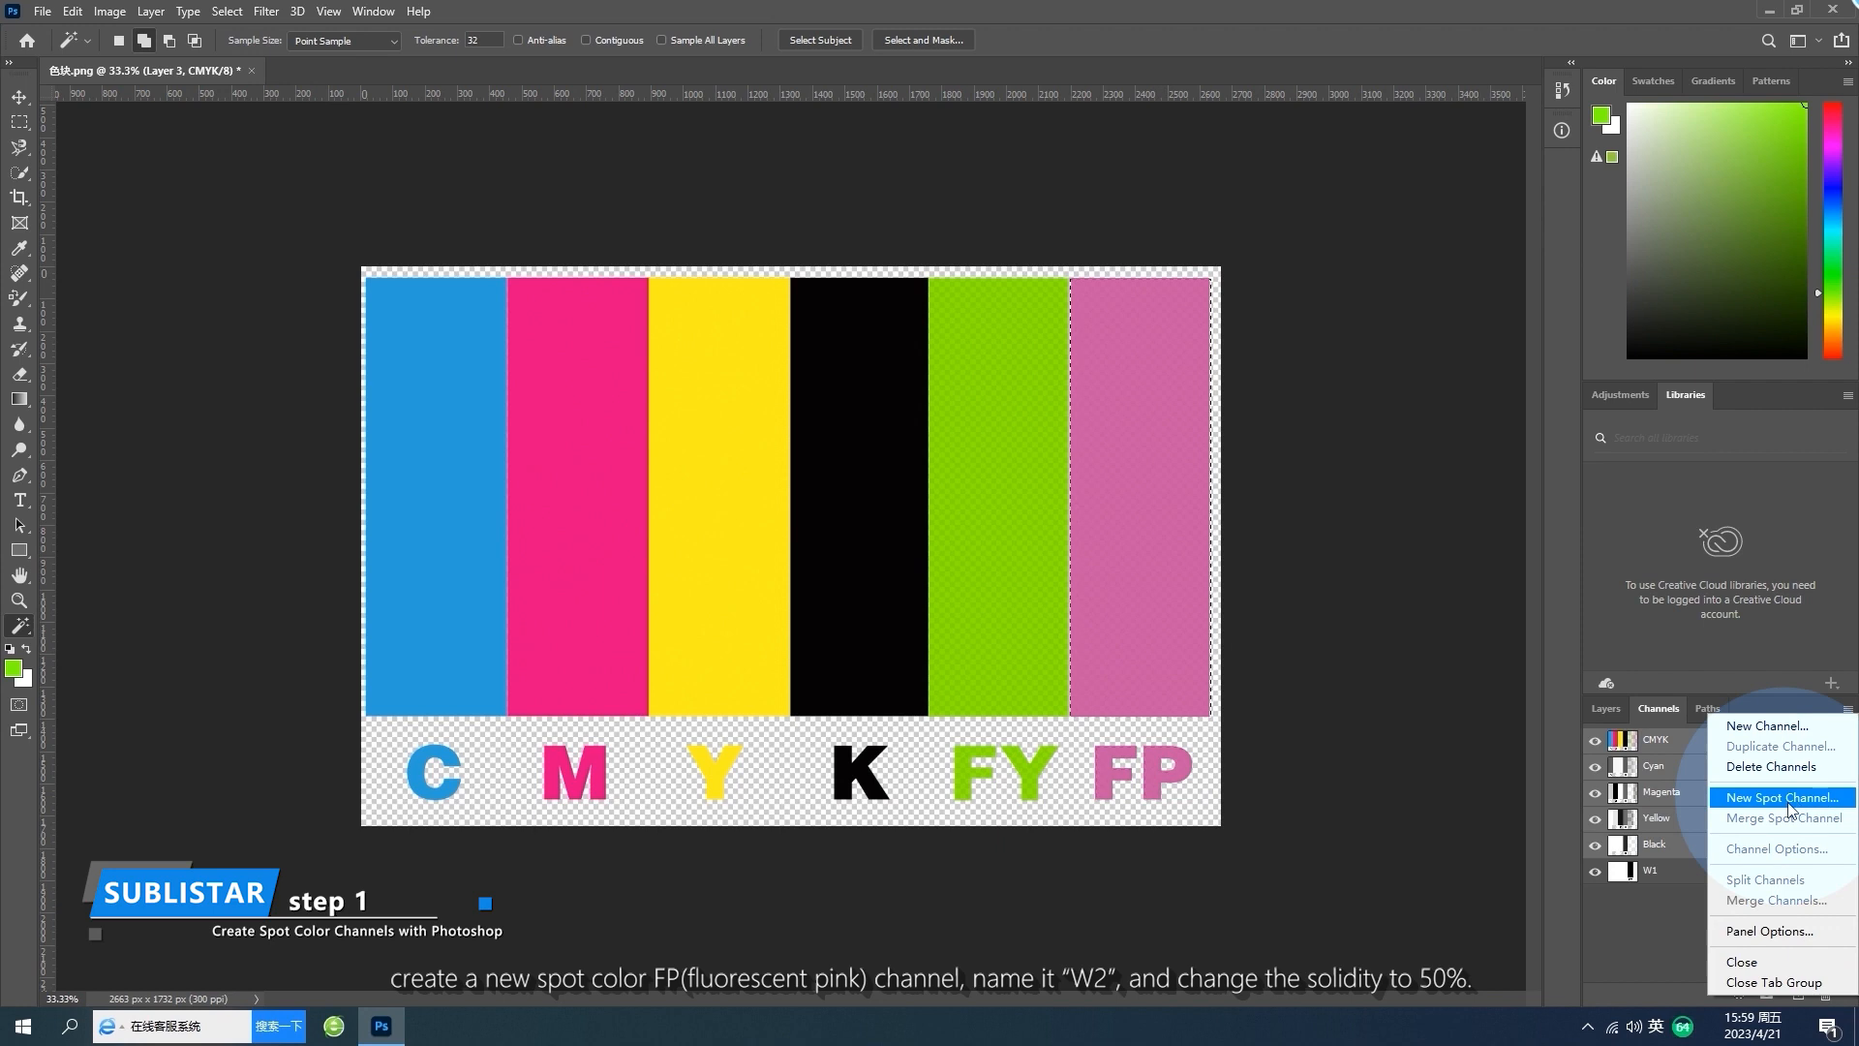
Step: Create a spot channel from the FP selection, named W2, with bright pink ink and 50% solidity
left_click(1784, 798)
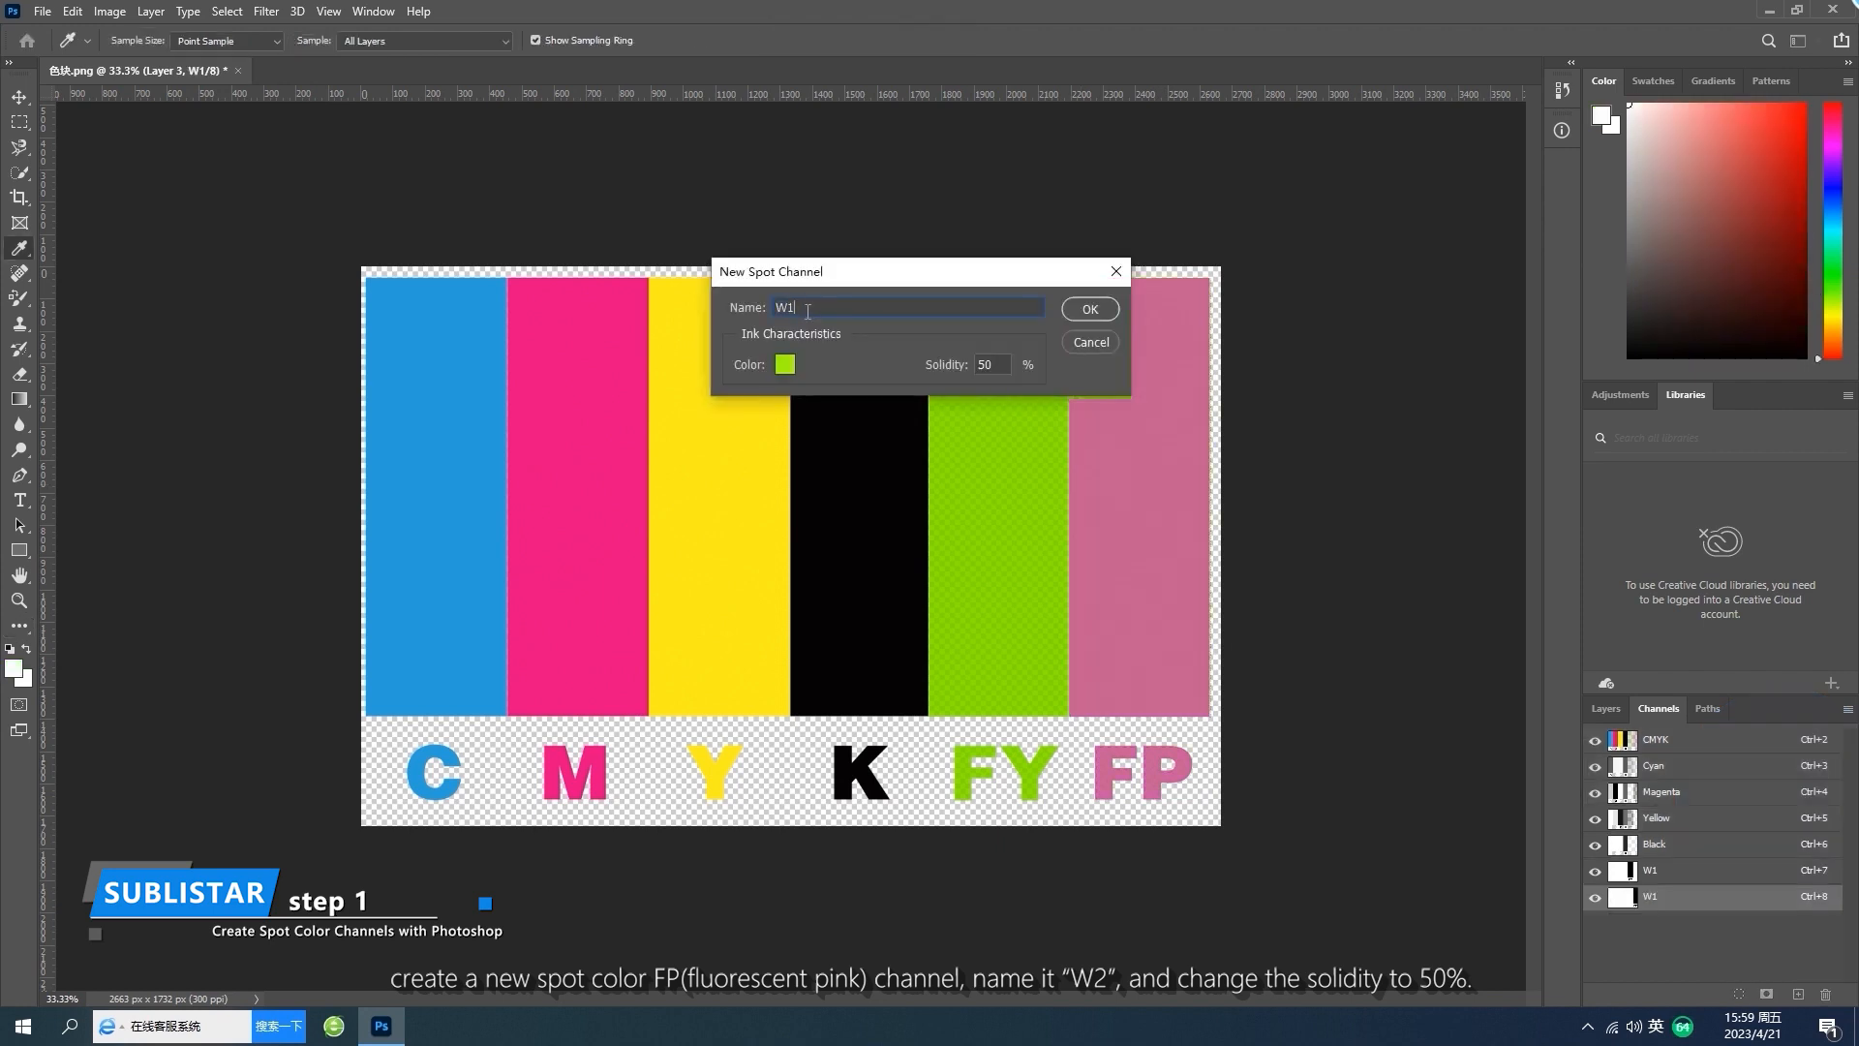
left_click(991, 364)
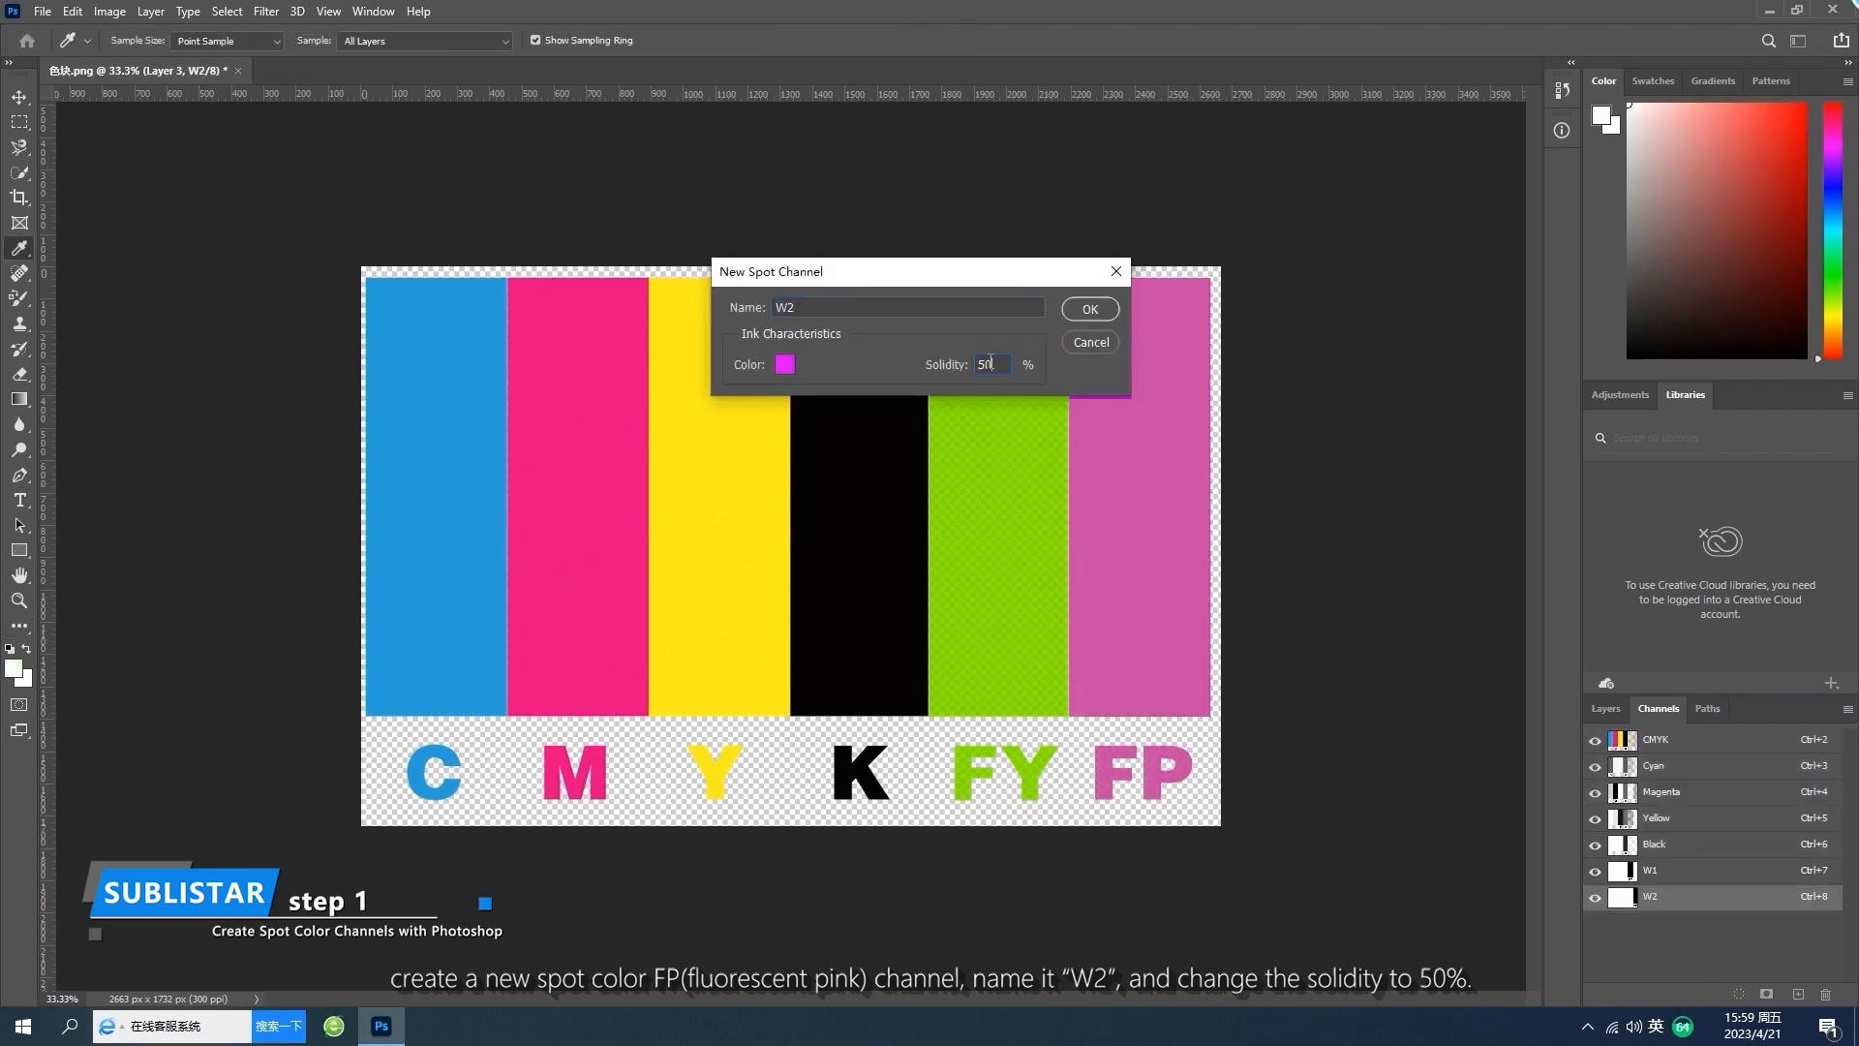
left_click(990, 365)
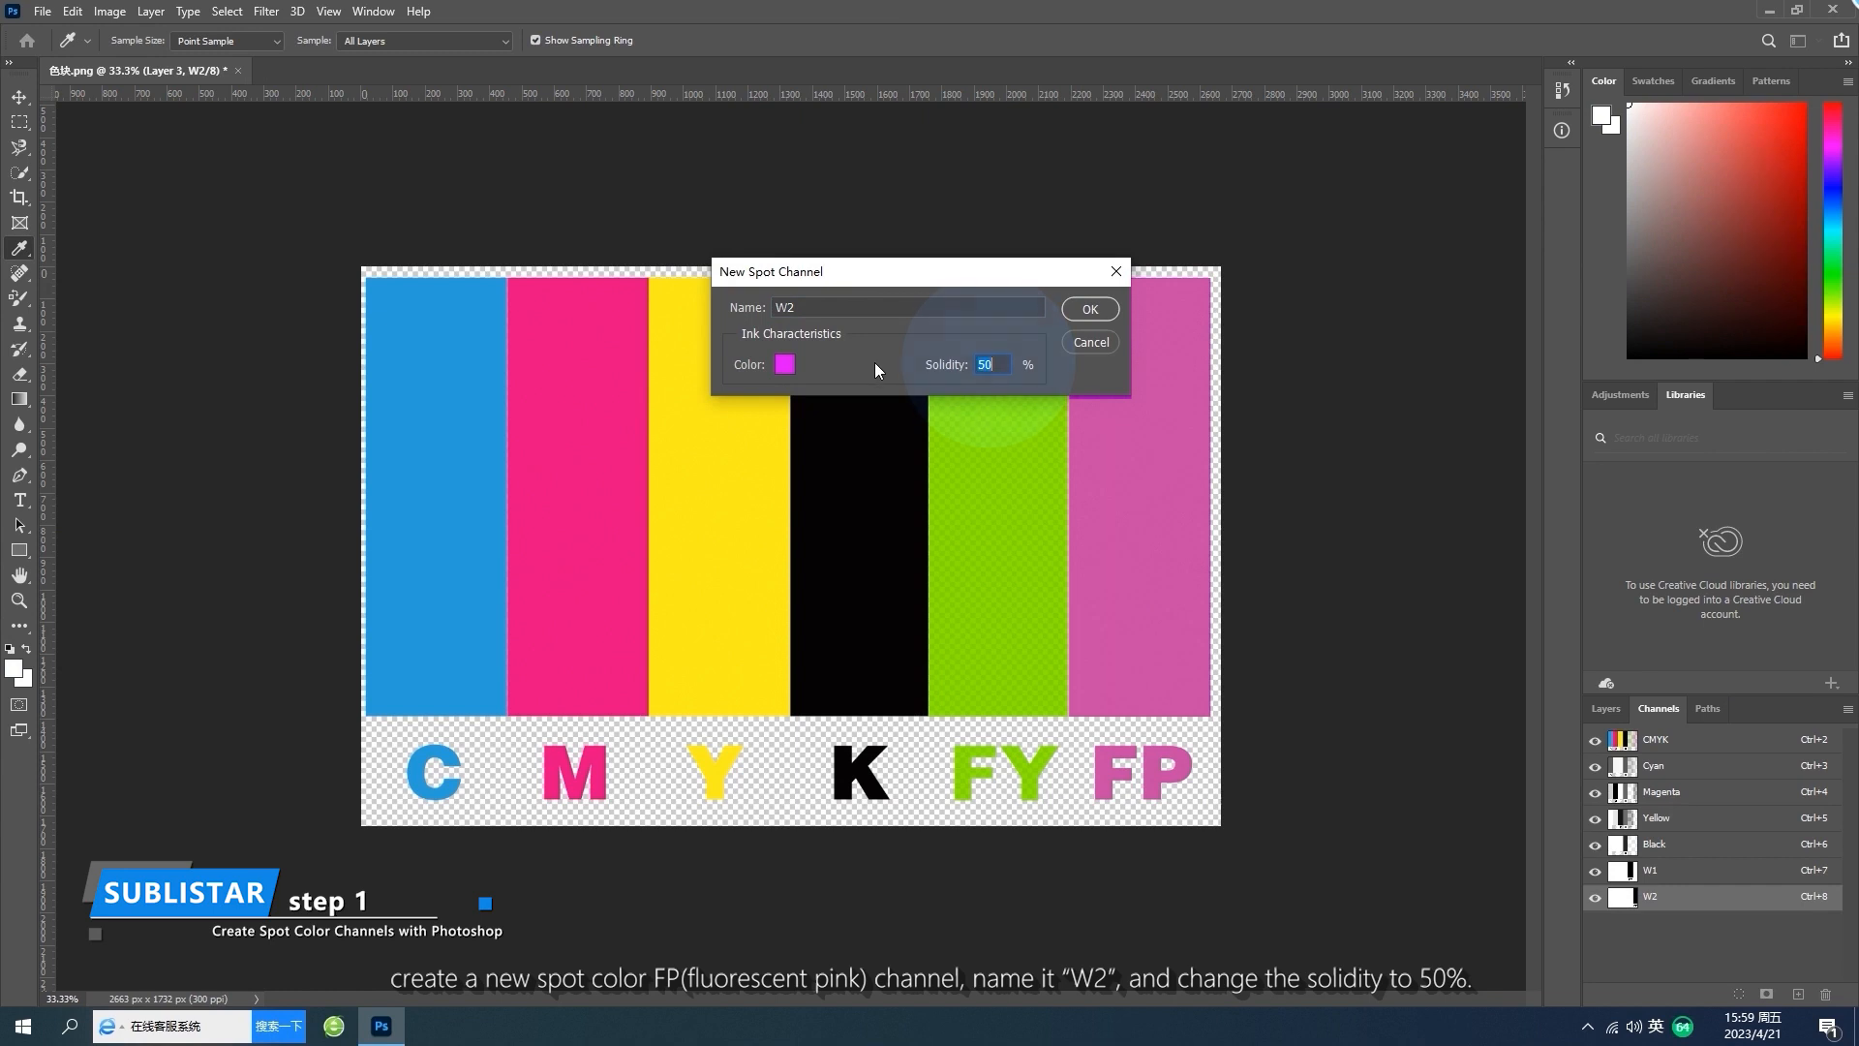
left_click(1089, 309)
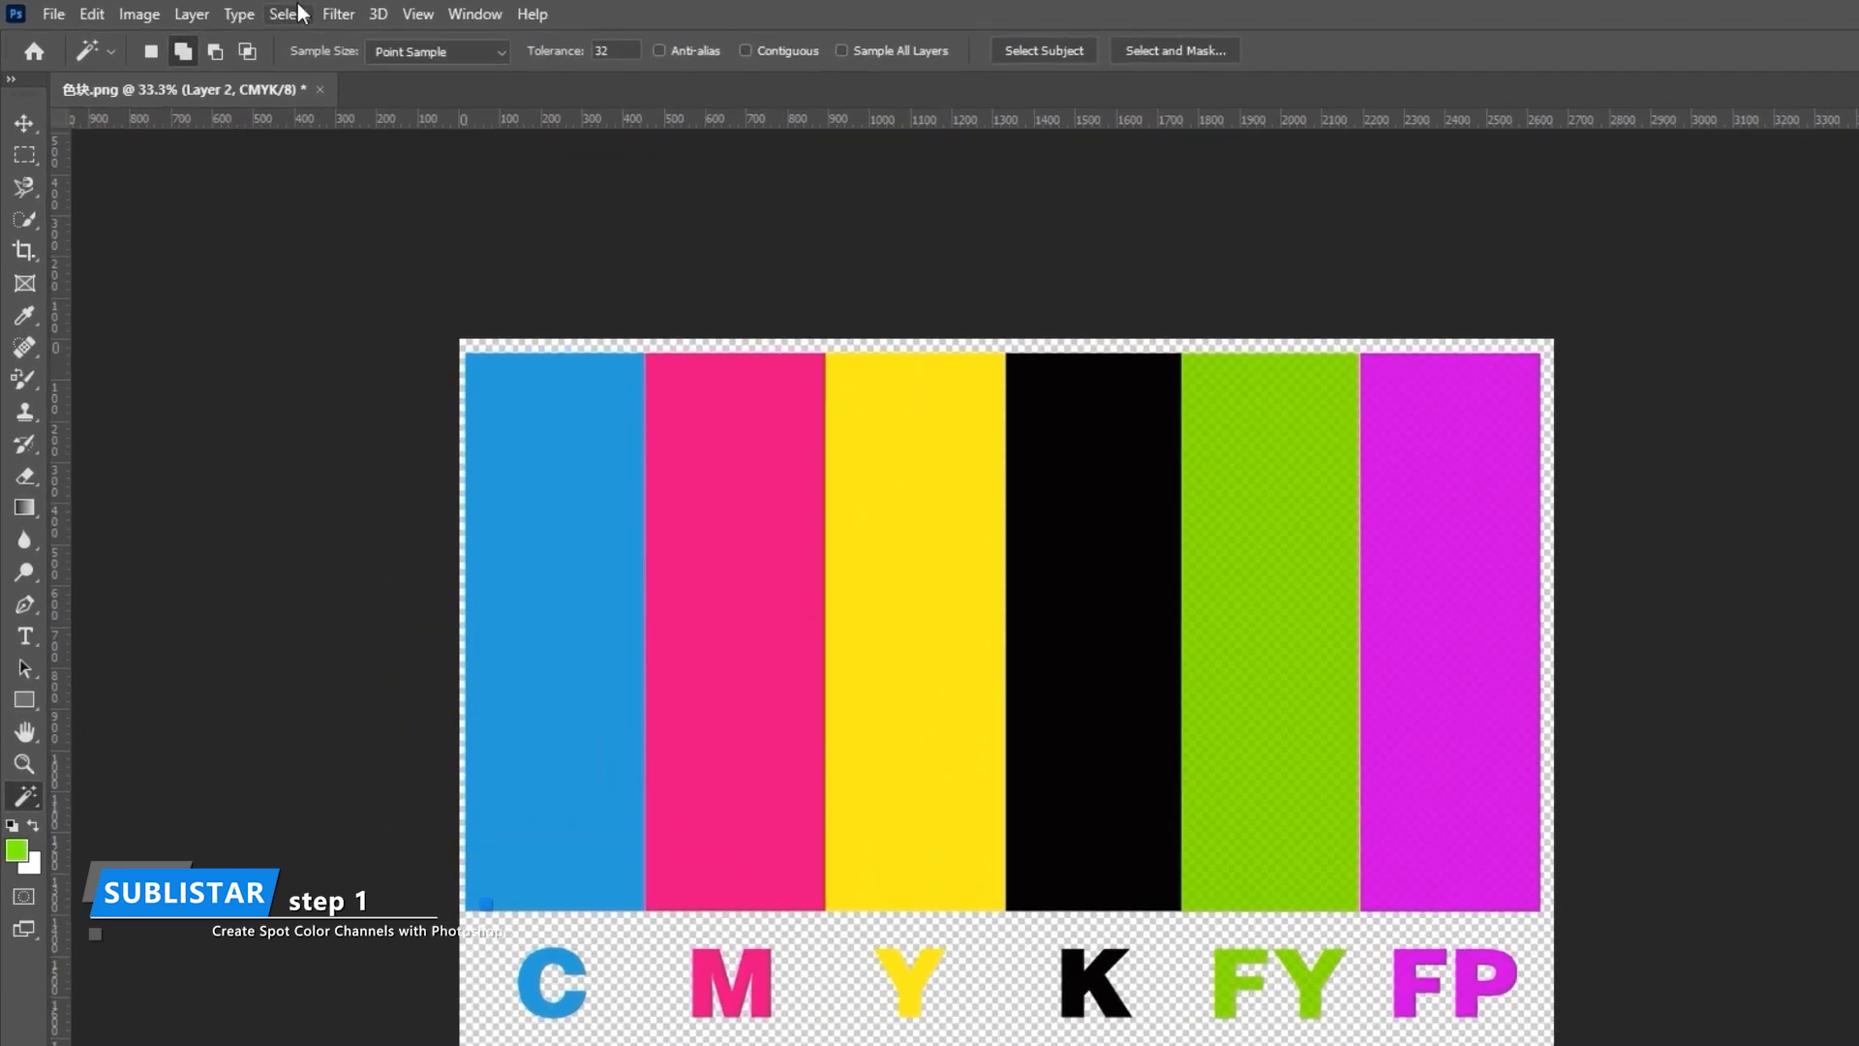
Step: Load a selection covering all the stripes and letters of Layer 2 and contract it
left_click(226, 10)
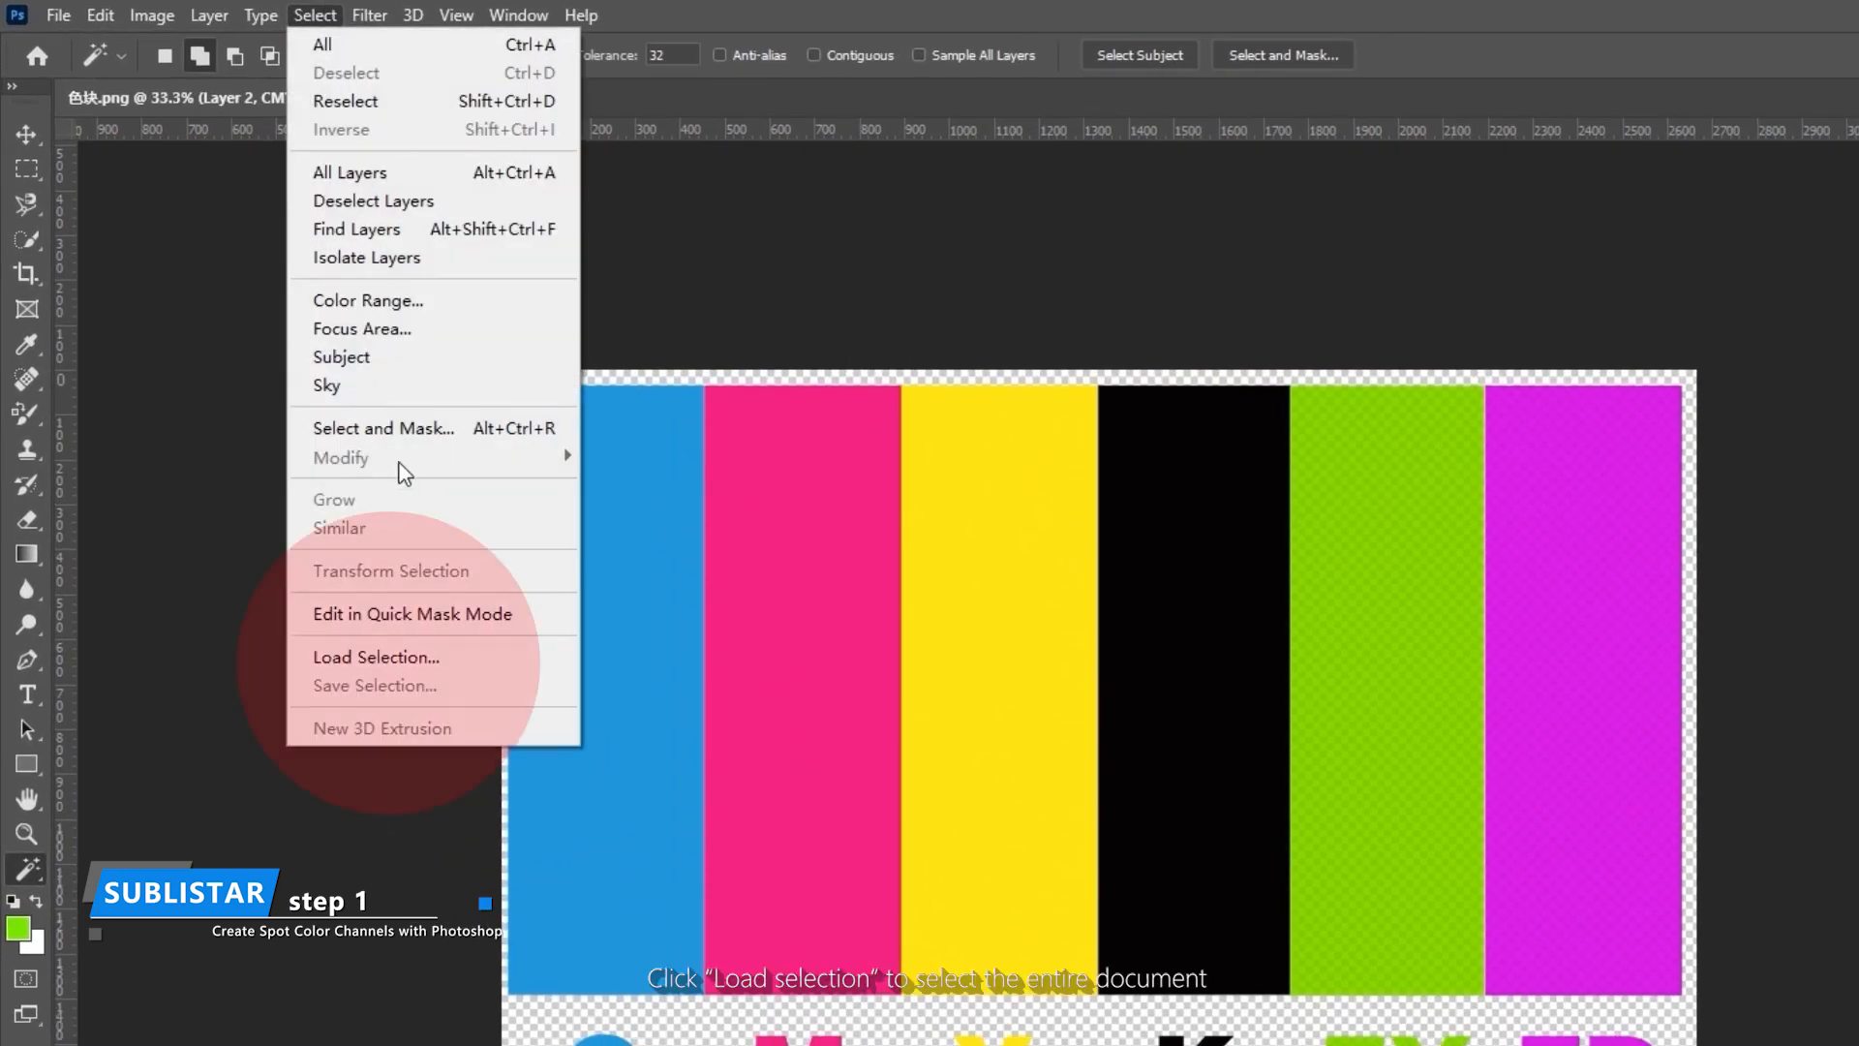
left_click(402, 658)
left_click(1482, 368)
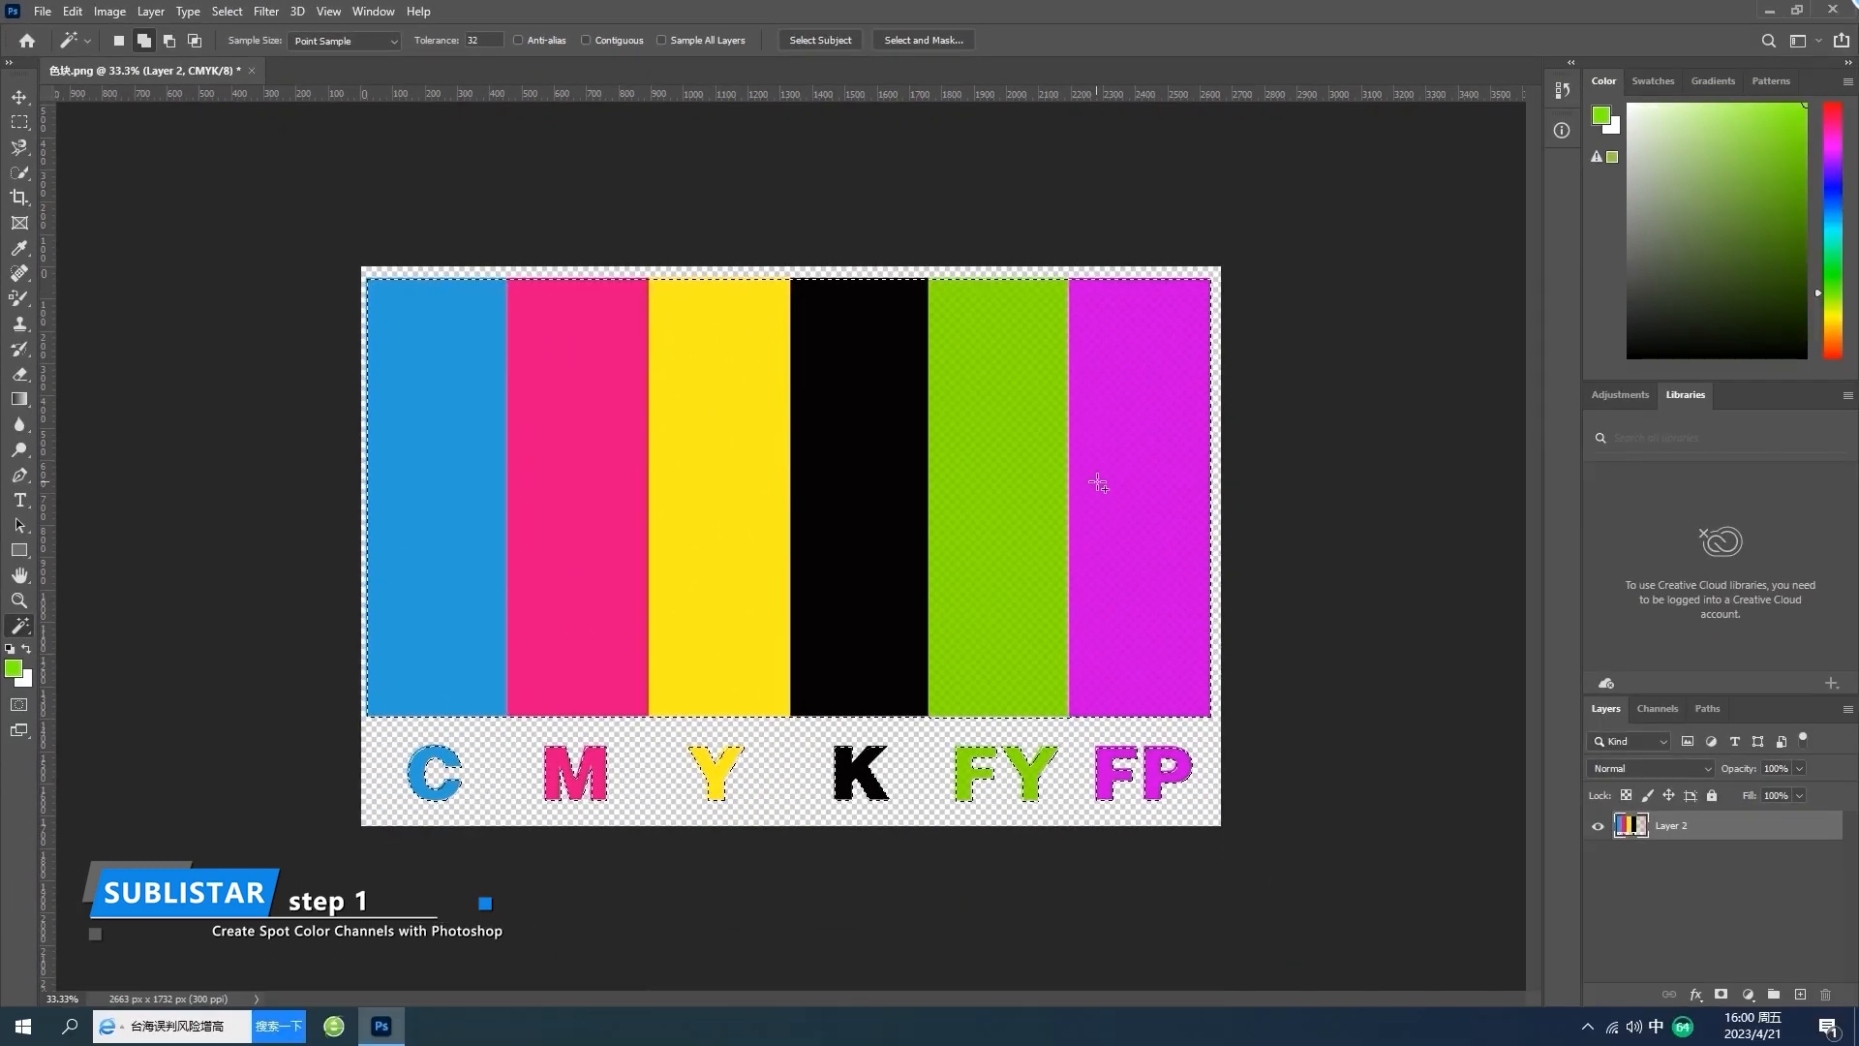
left_click(226, 10)
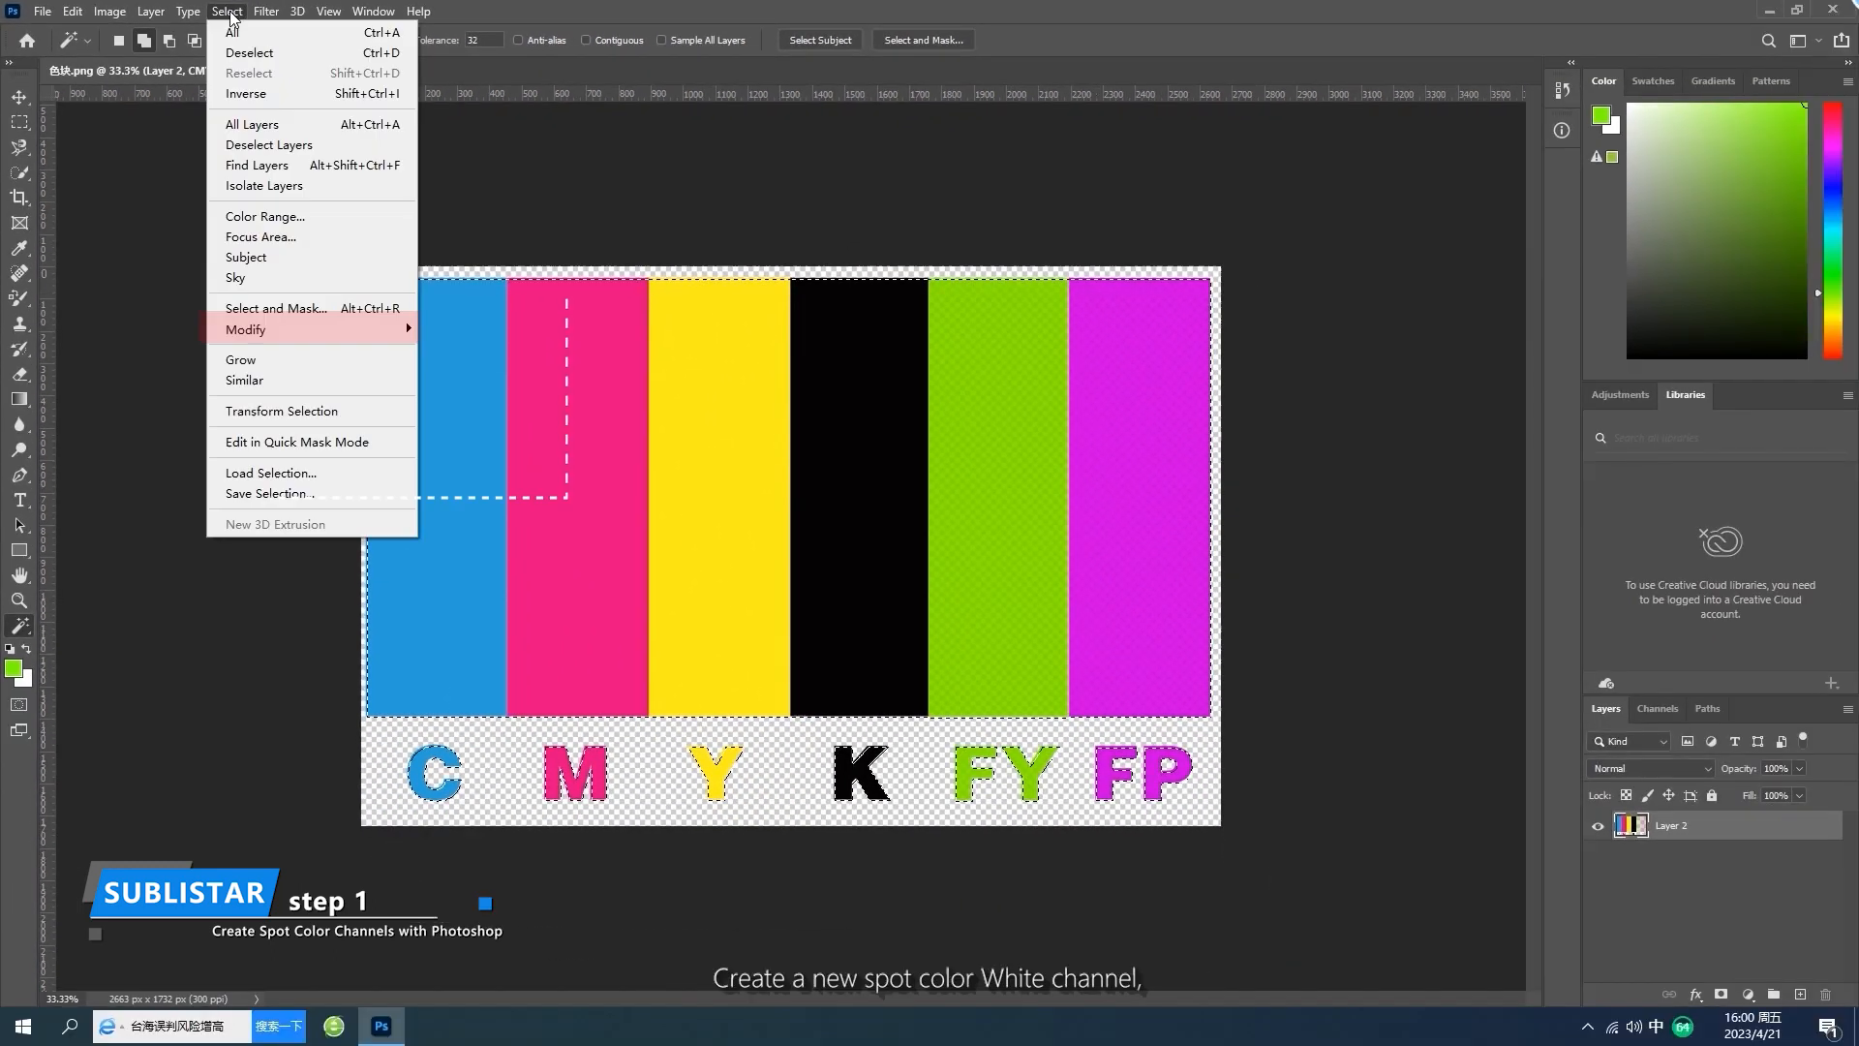
mouse_move(387, 326)
left_click(465, 391)
left_click(1021, 320)
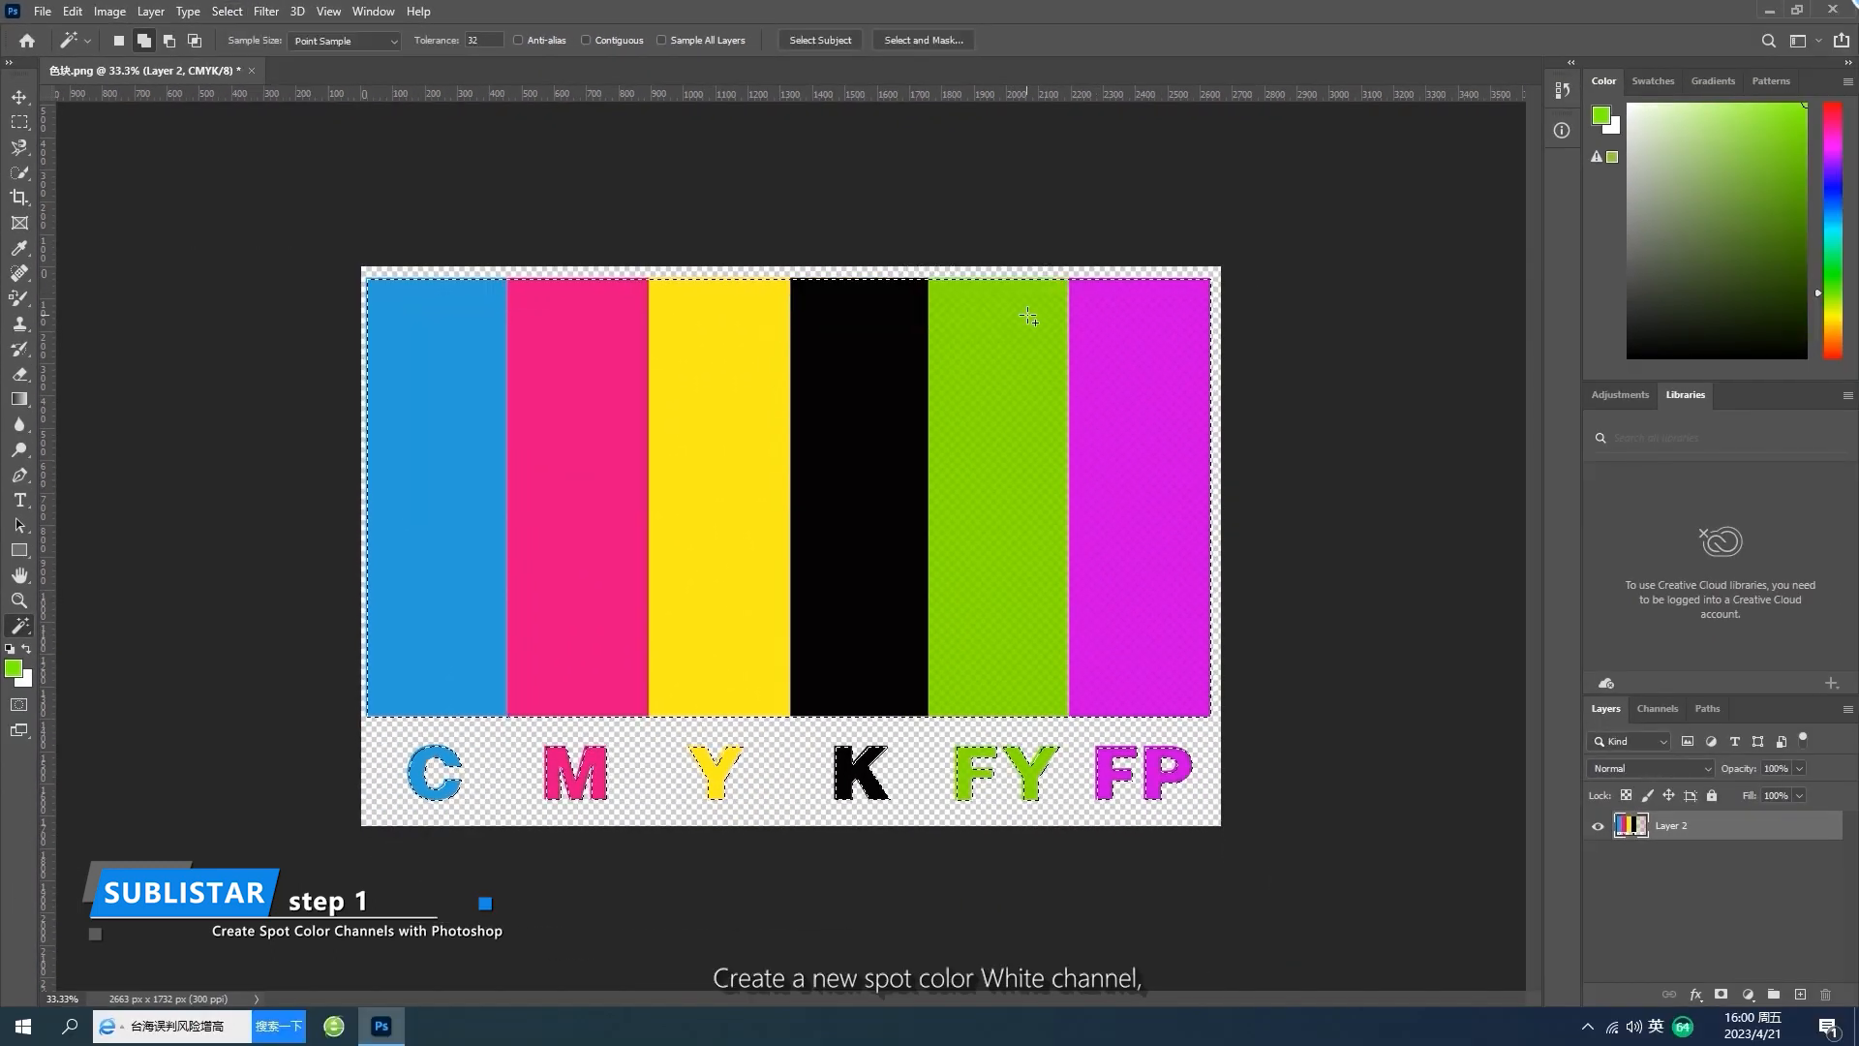
Step: Start a new spot channel from the full artwork selection, named W3, with white as the ink color
left_click(1656, 708)
left_click(1849, 710)
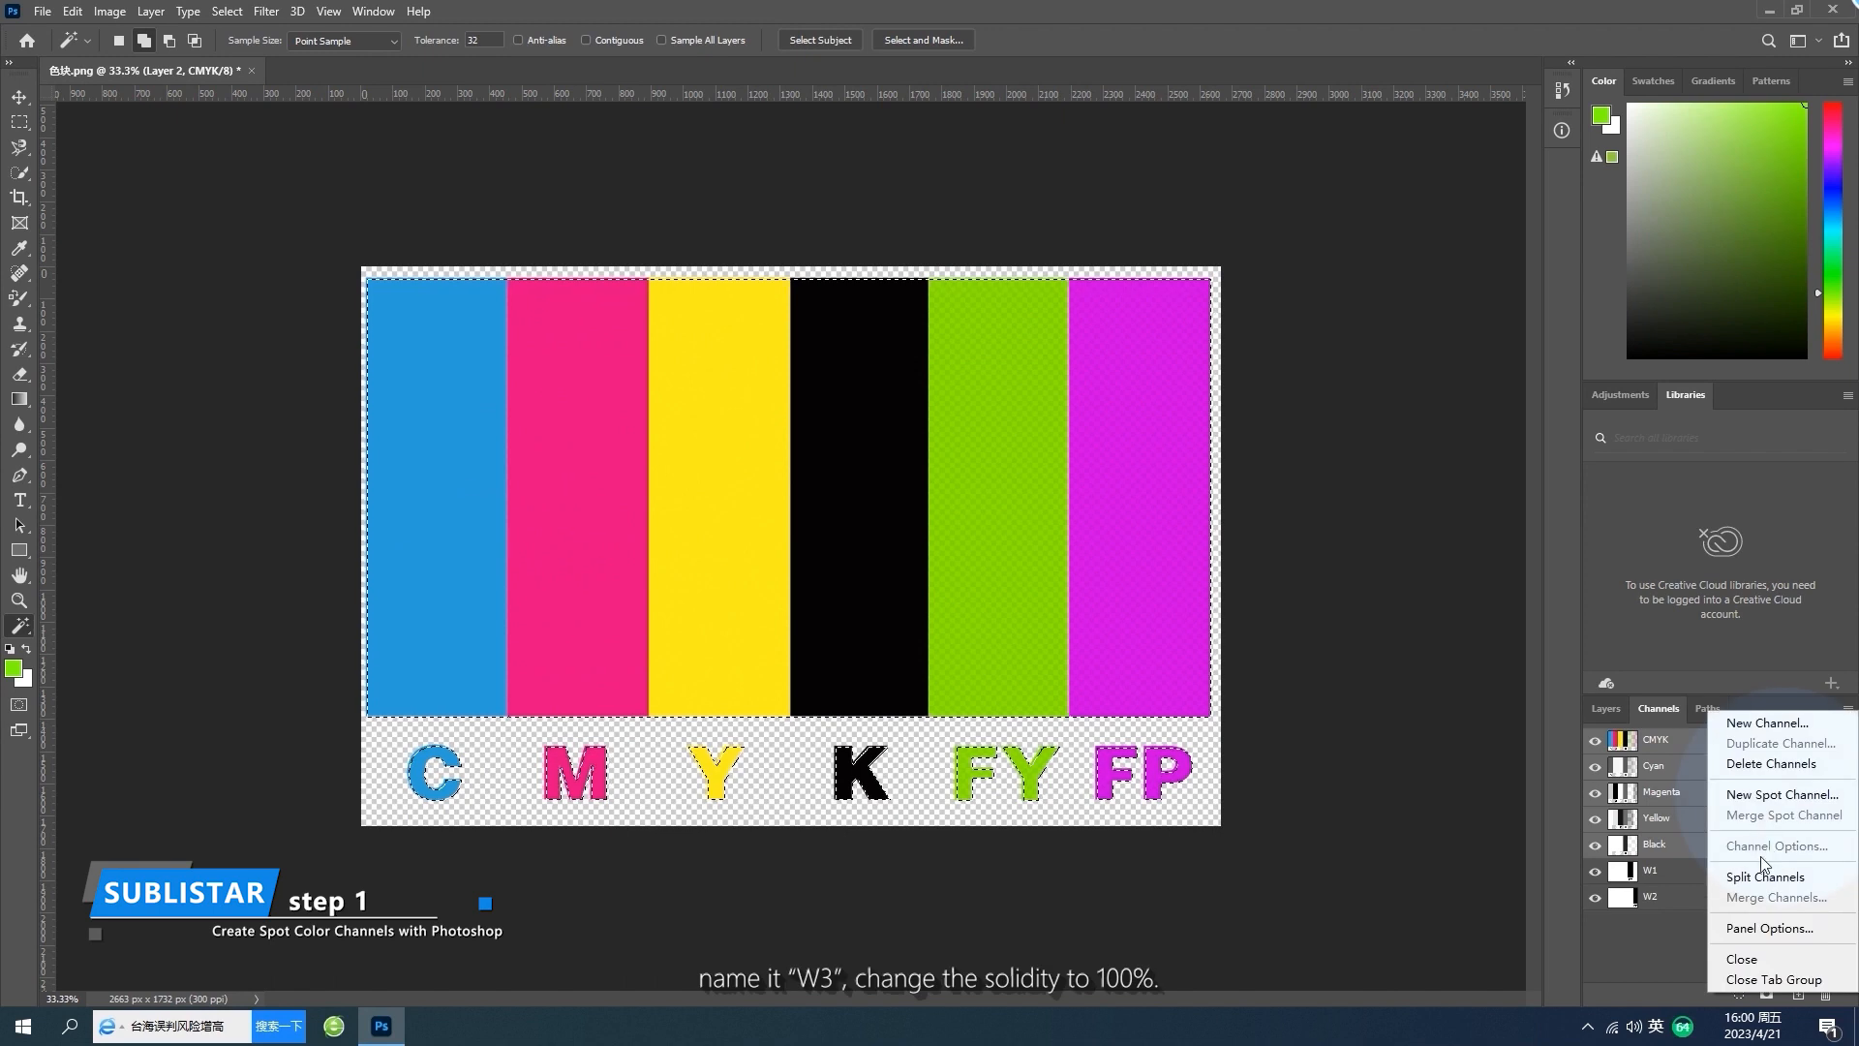
left_click(1782, 795)
left_click(828, 308)
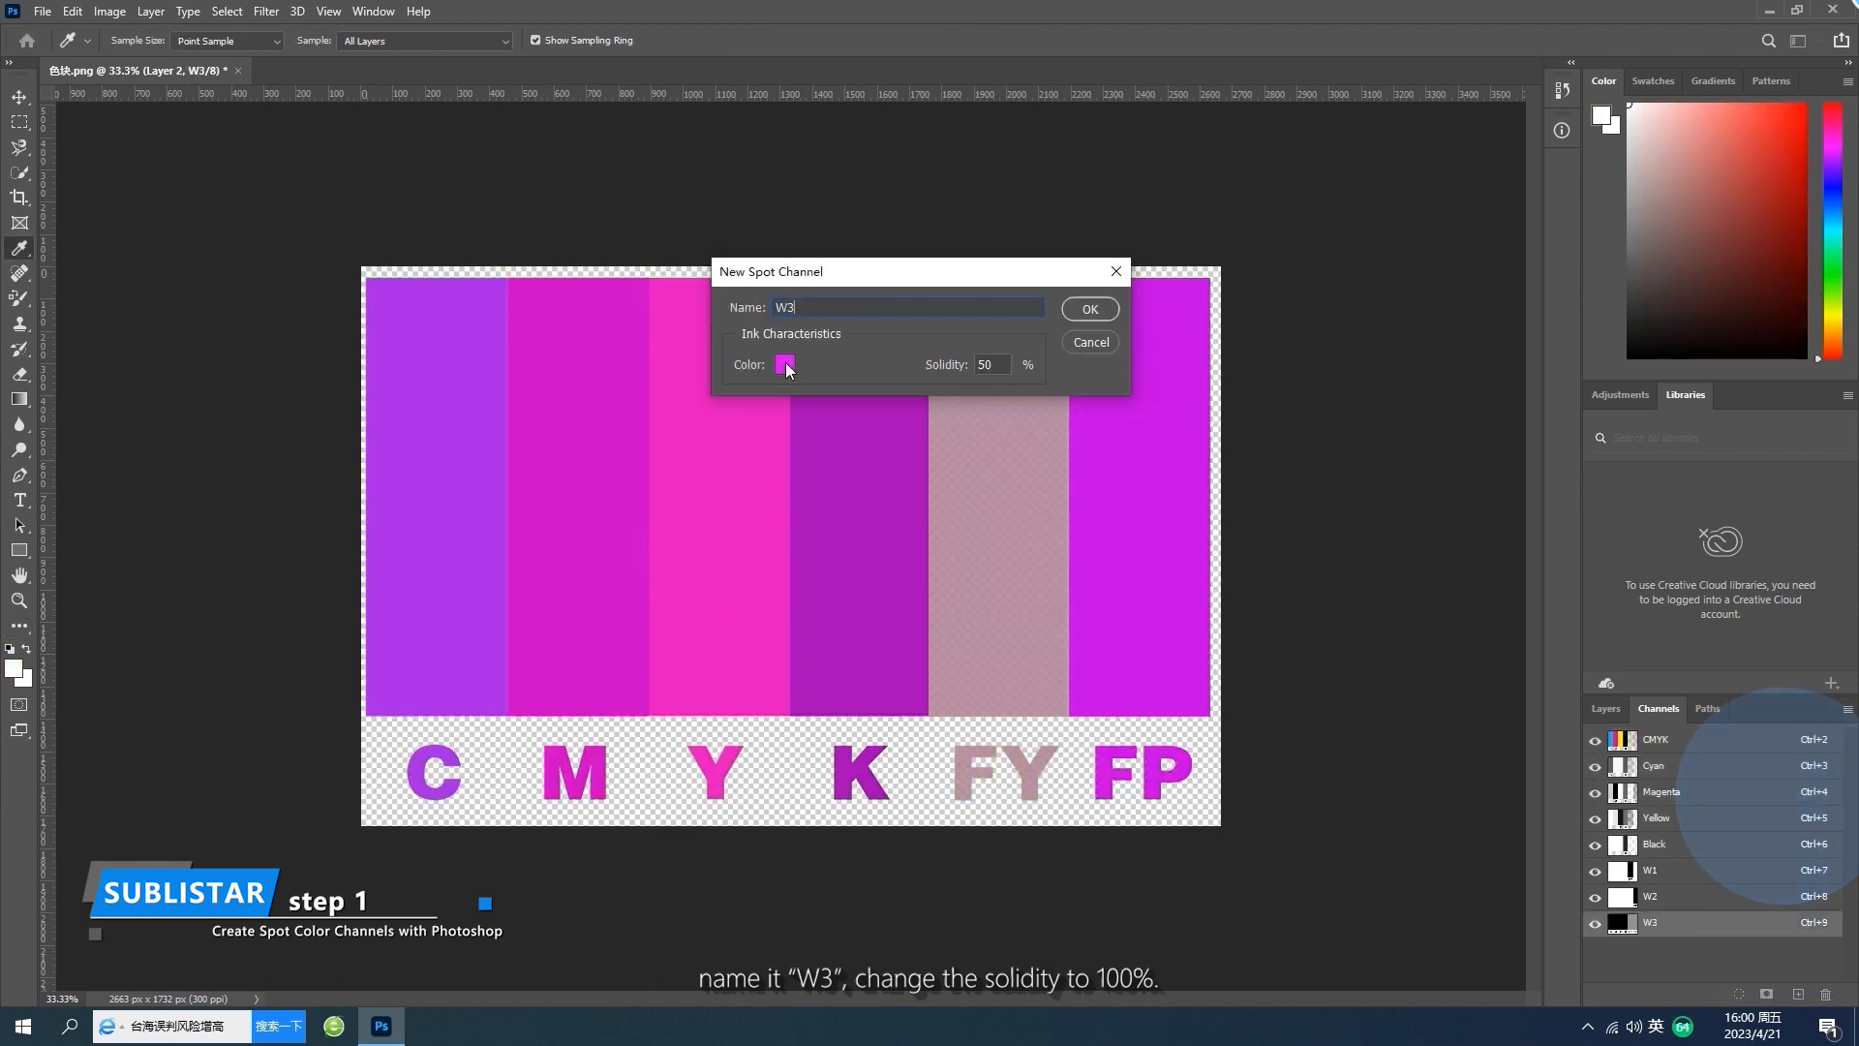
left_click(786, 366)
left_click(679, 240)
left_click(1110, 233)
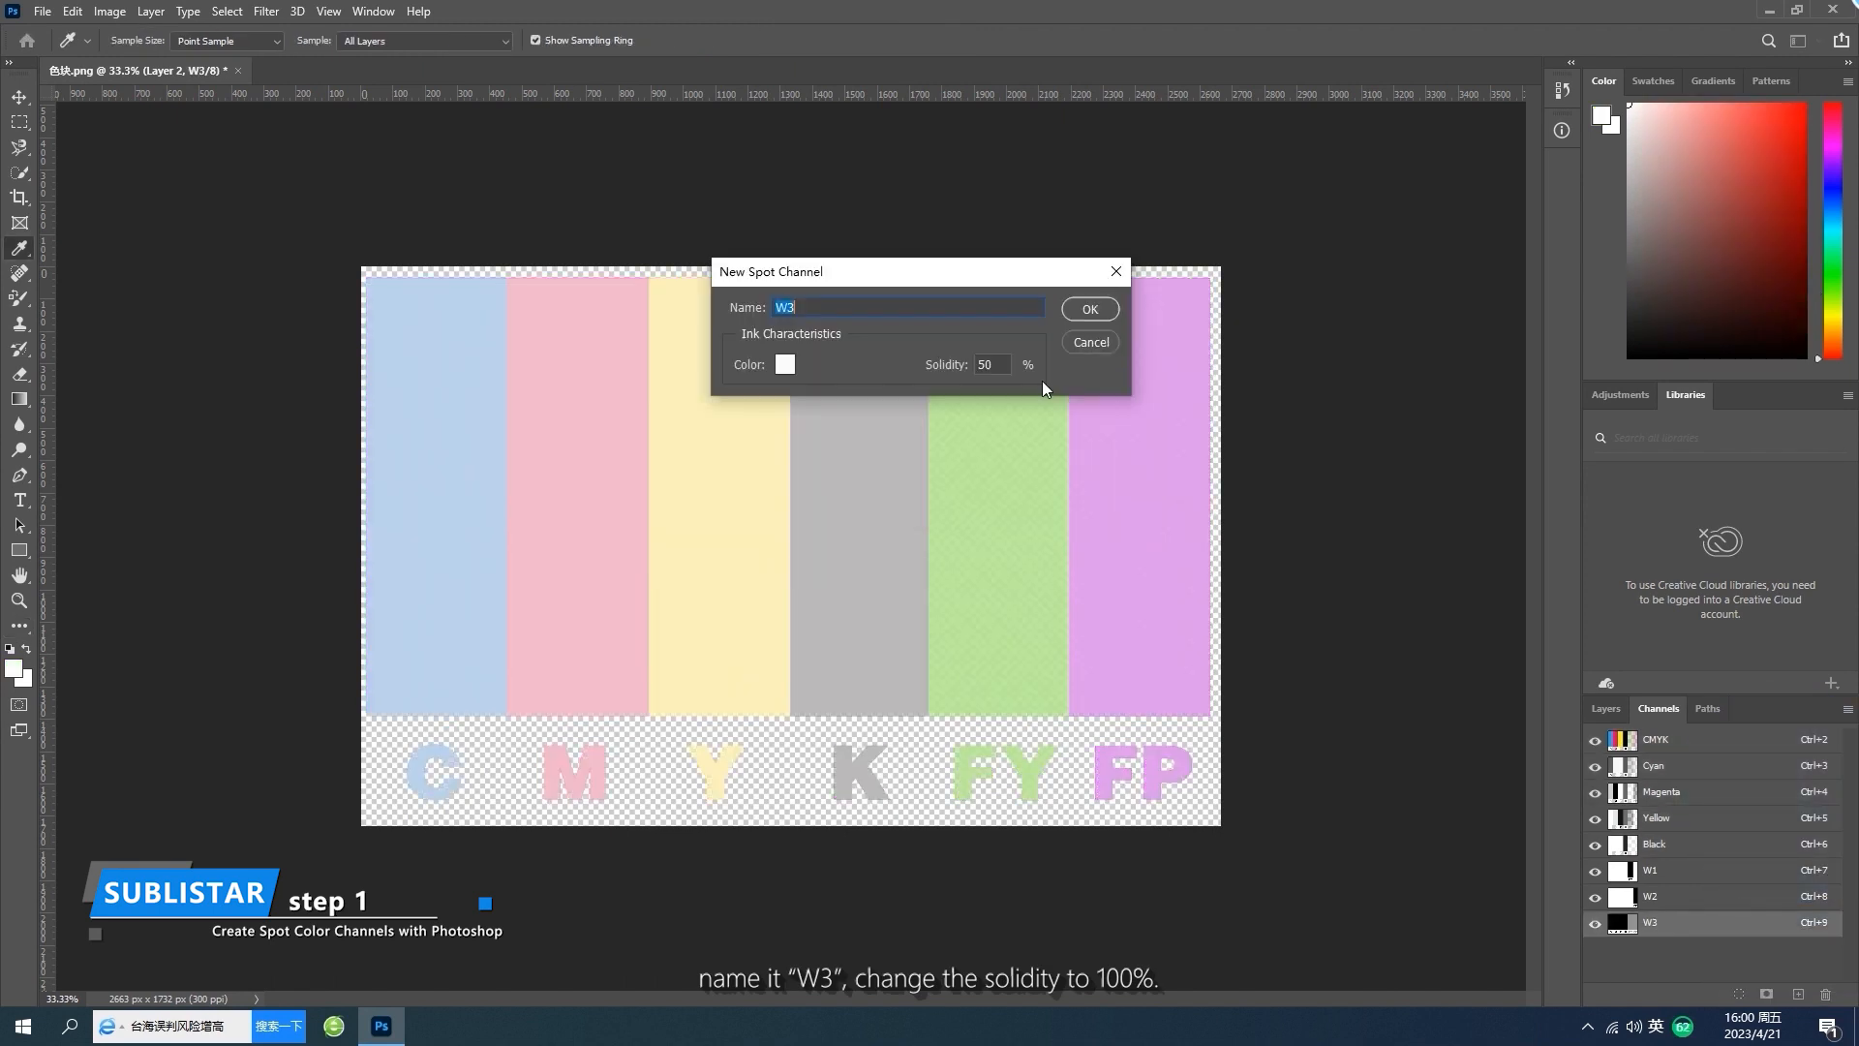
Step: Set the solidity of the W3 spot channel to 100%, create it, and hide the channel in the image
double_click(989, 366)
type("100")
left_click(1089, 309)
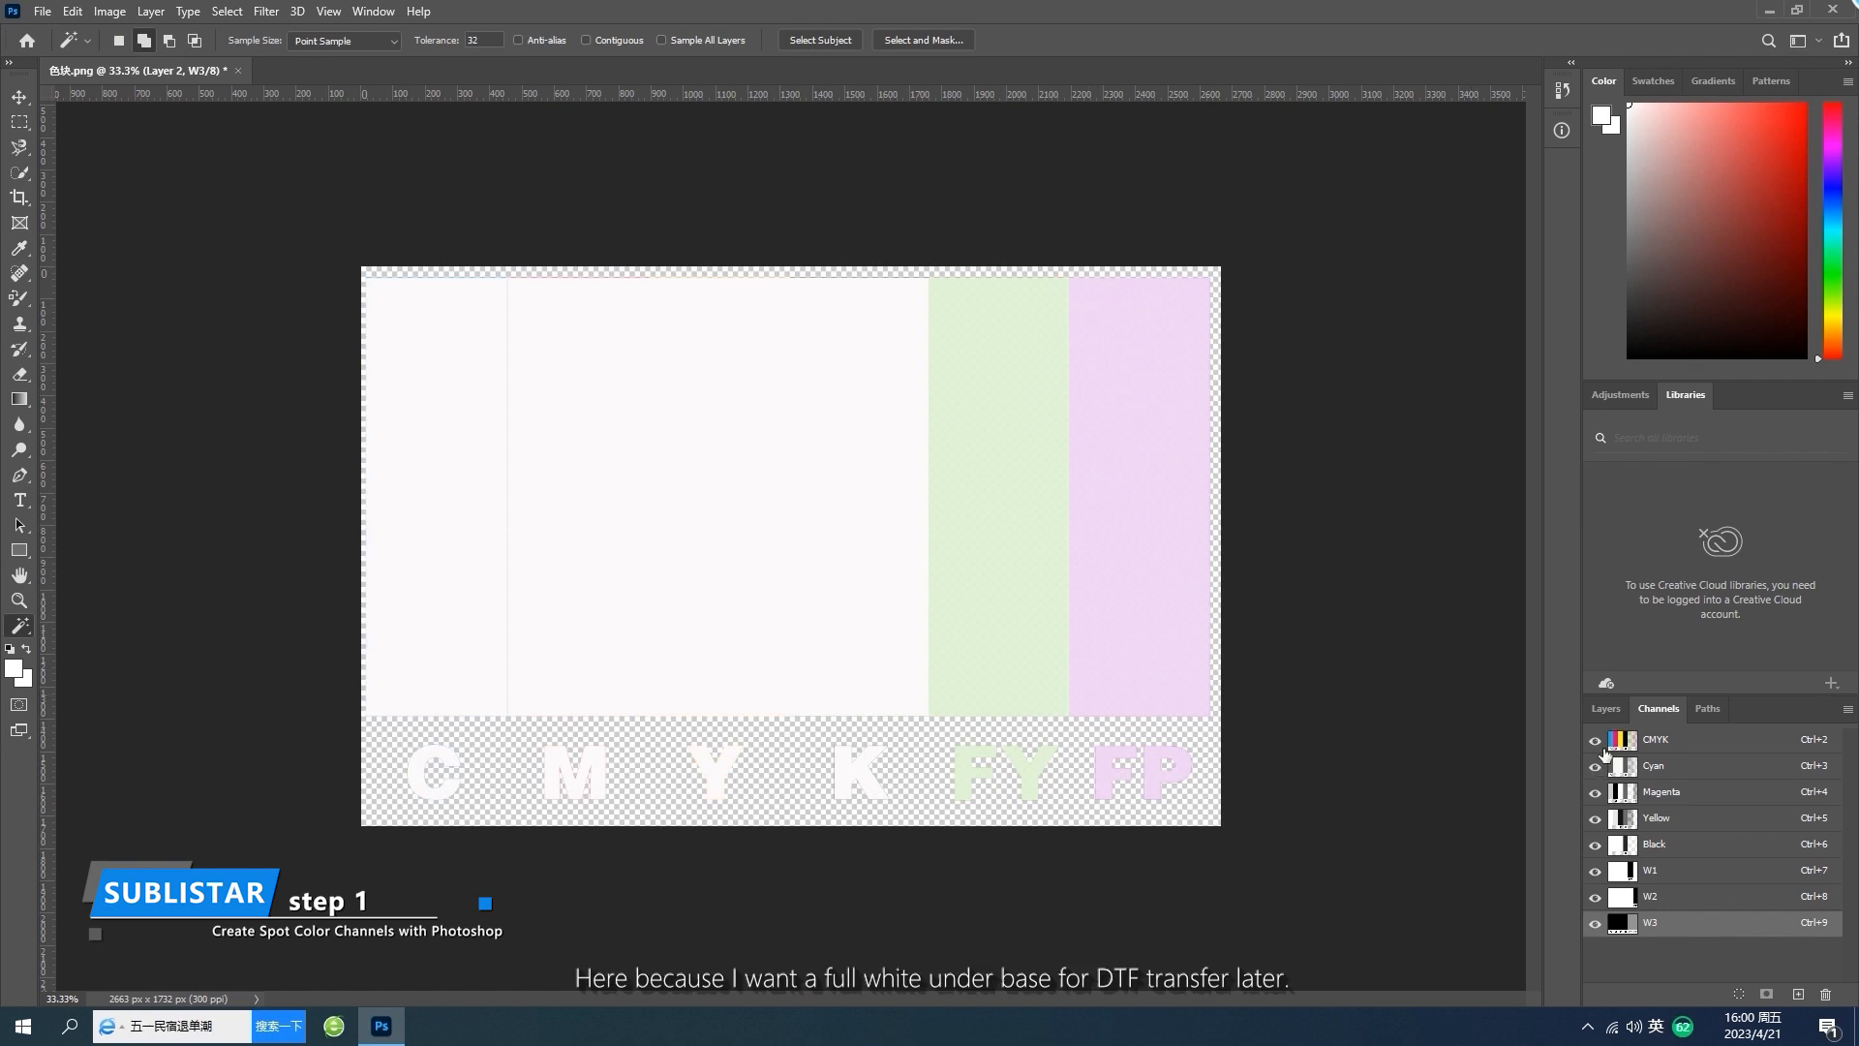
left_click(1595, 928)
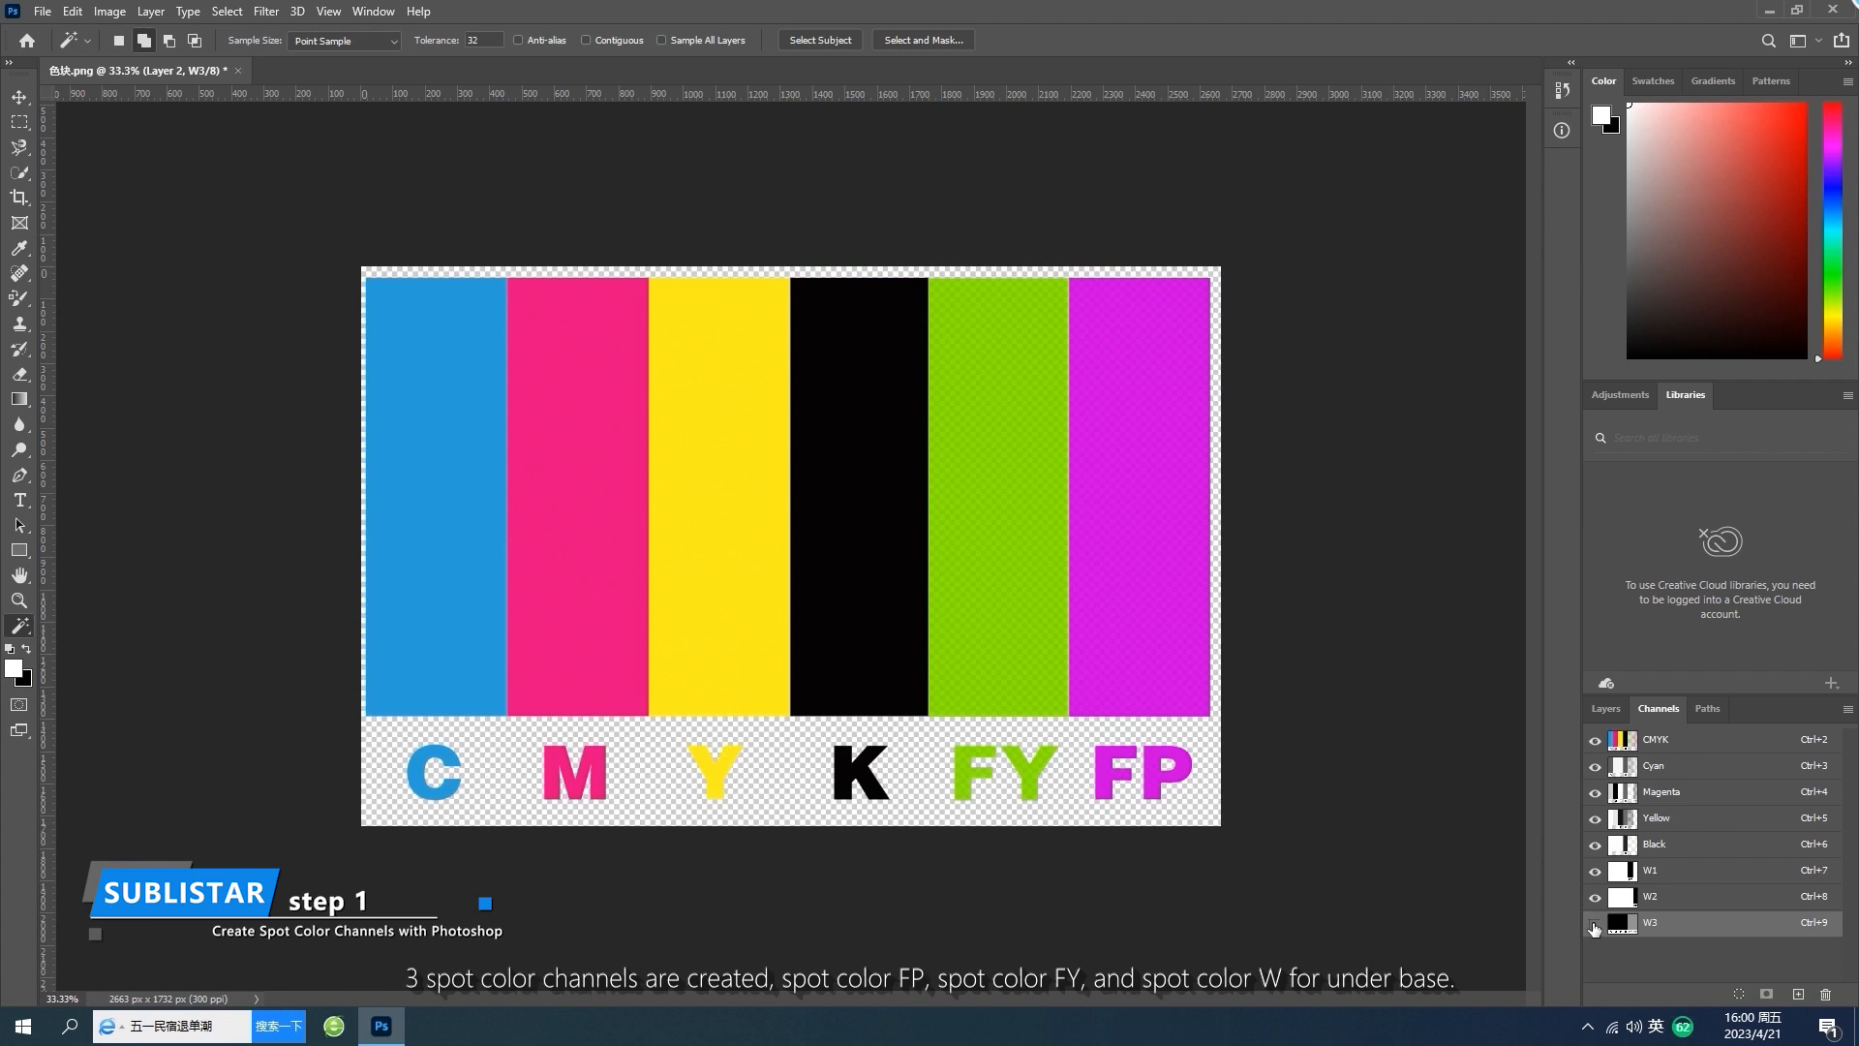
Step: Check the W2 and W1 spot channels by toggling their visibility off and on, and show the W3 channel again
left_click(1595, 897)
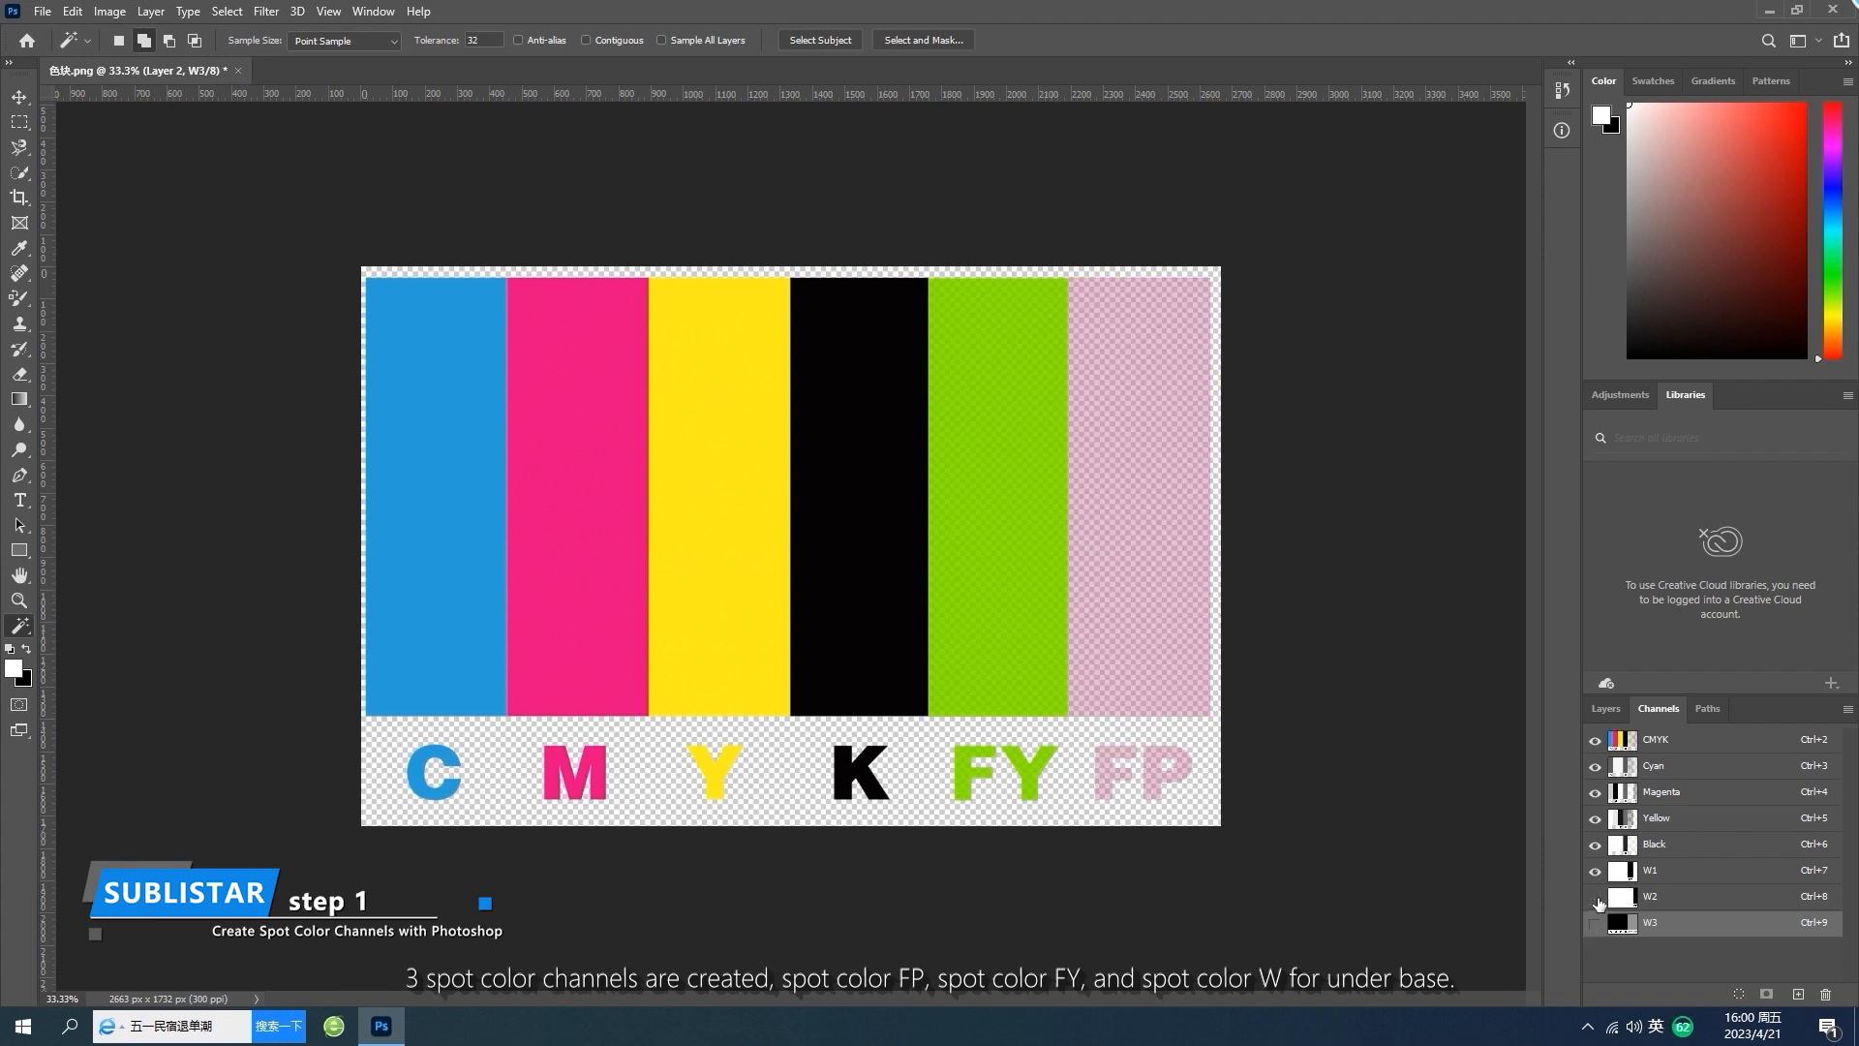
left_click(1597, 899)
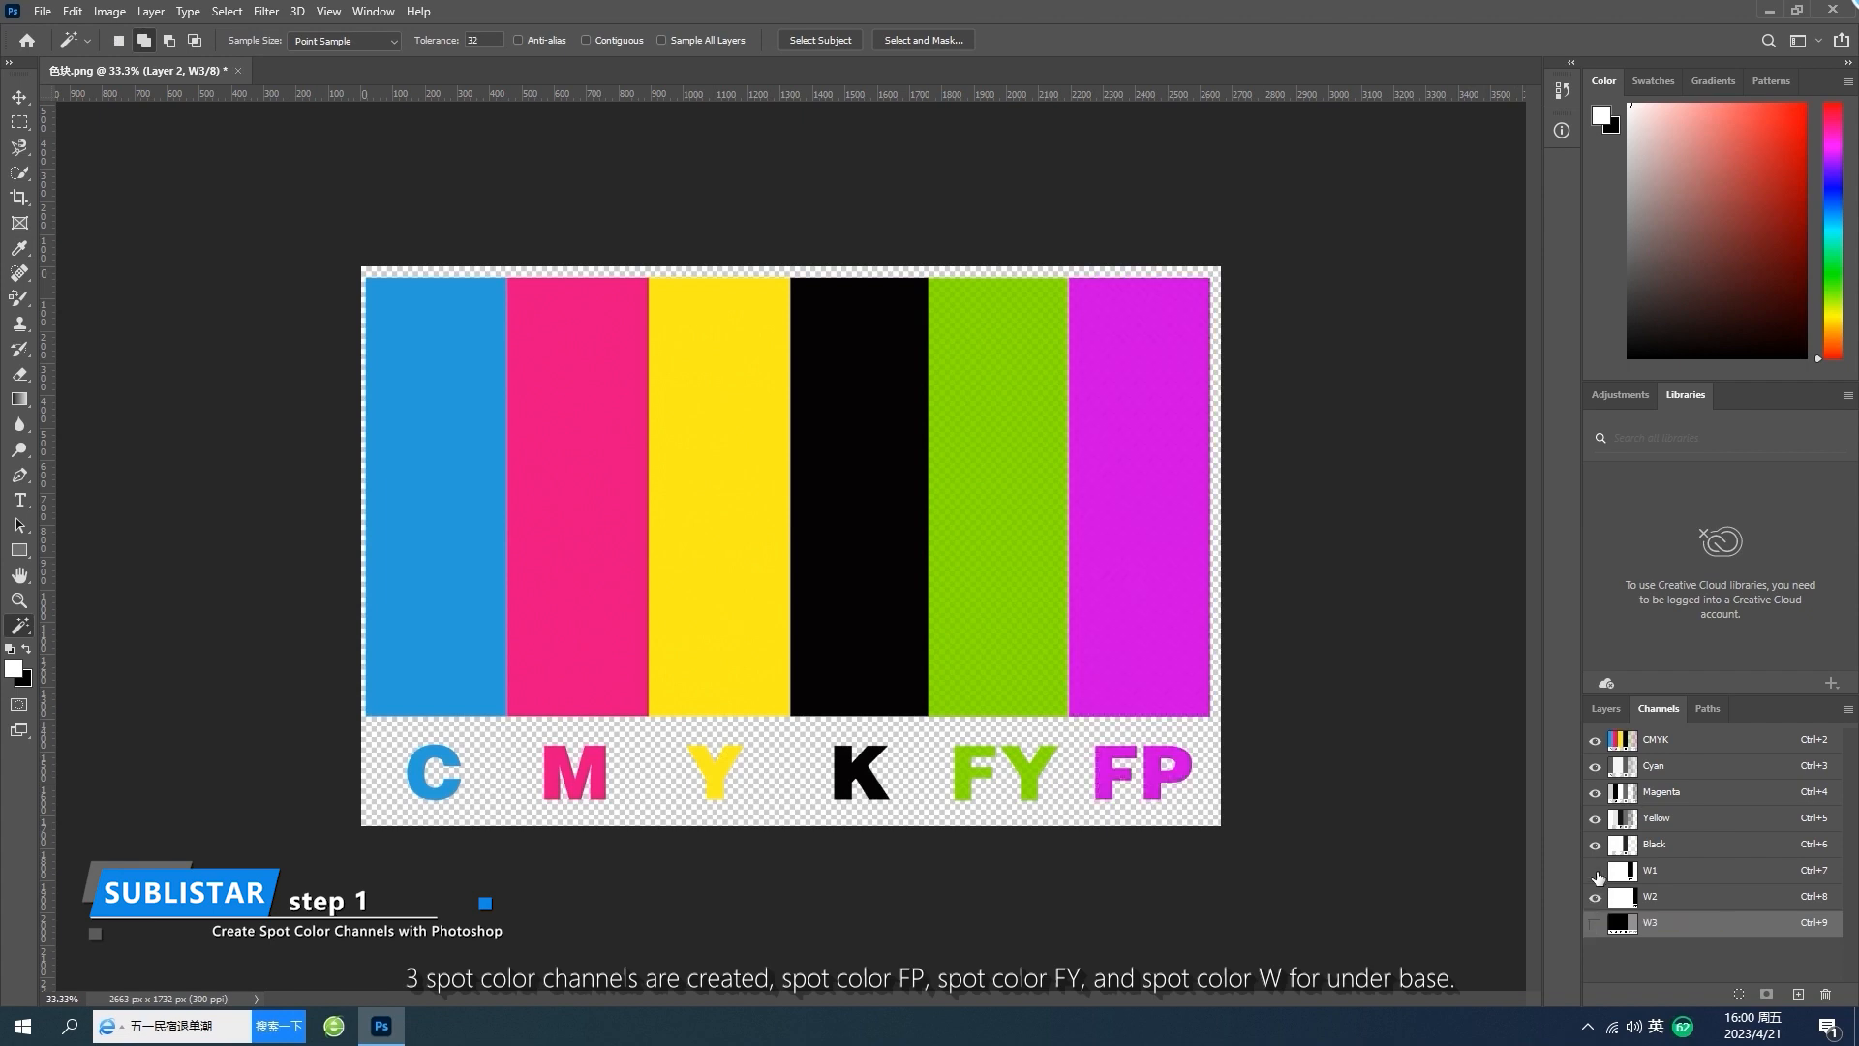
left_click(1596, 873)
left_click(1597, 872)
left_click(1596, 926)
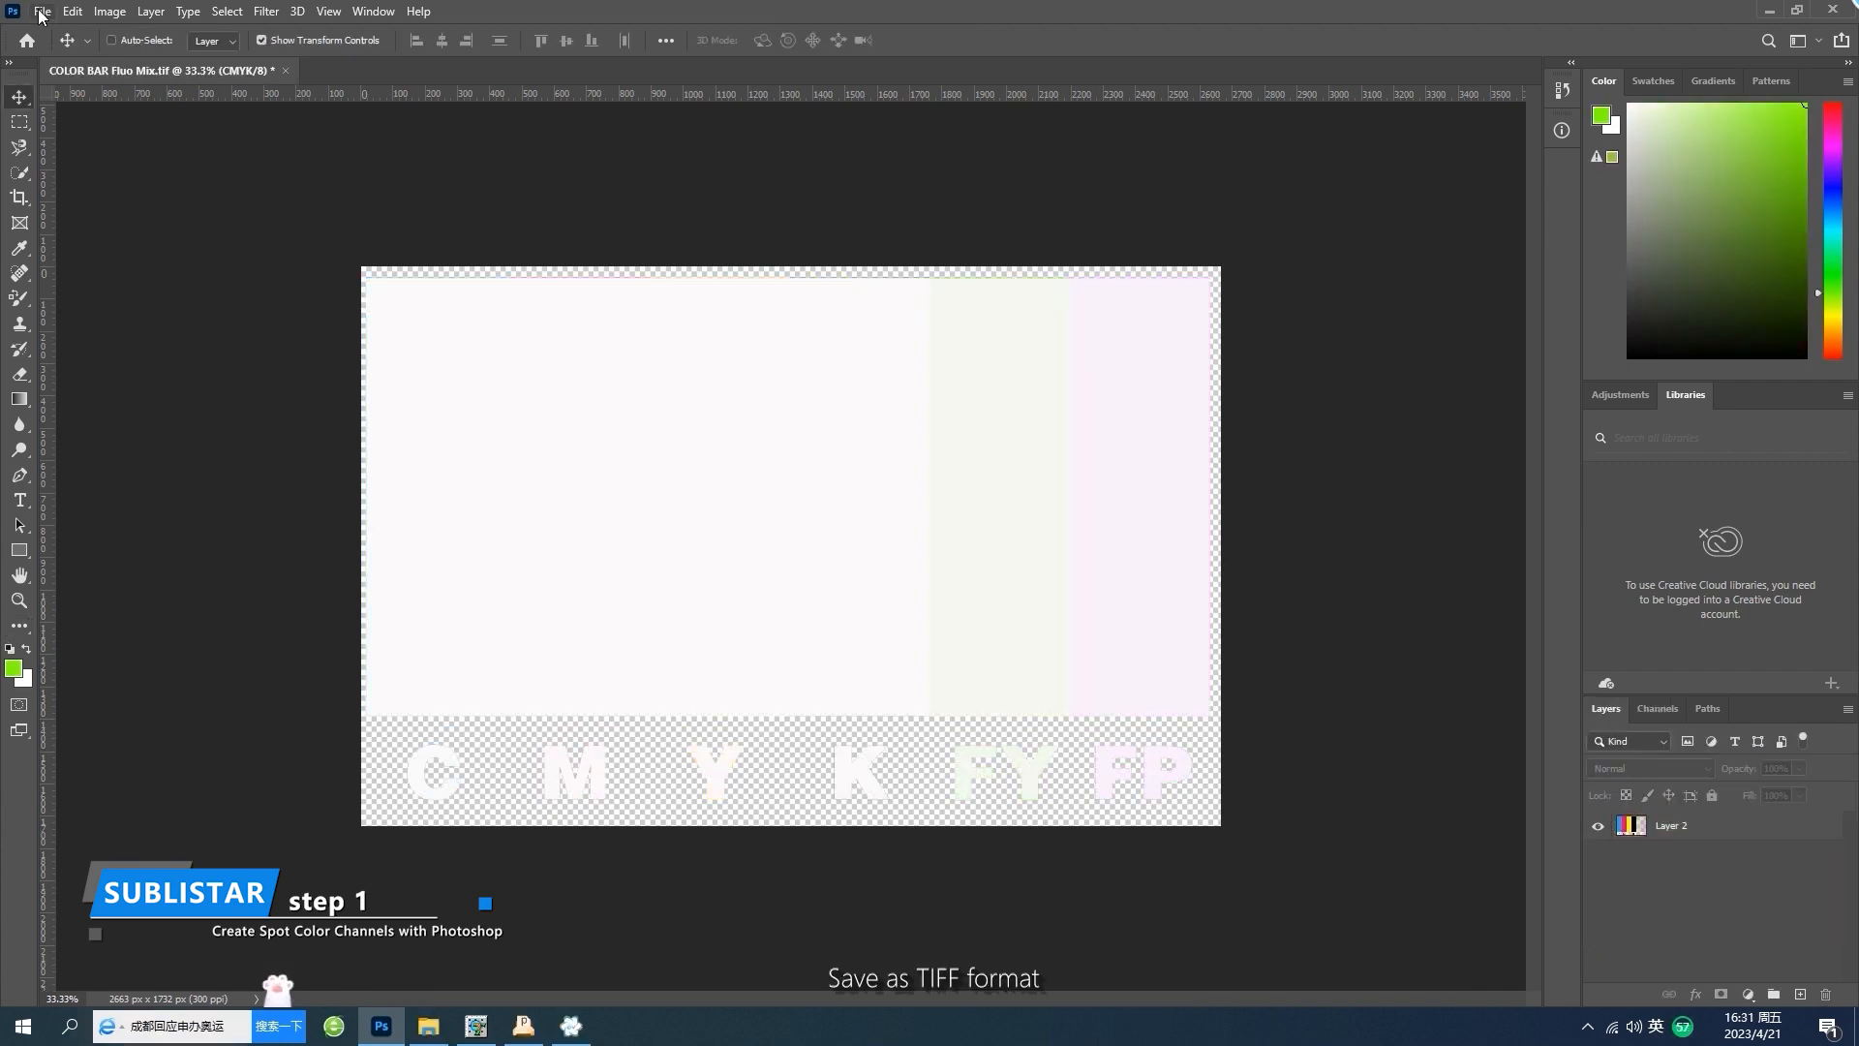
Step: Save the image with its spot channels in TIFF format
left_click(42, 13)
left_click(84, 268)
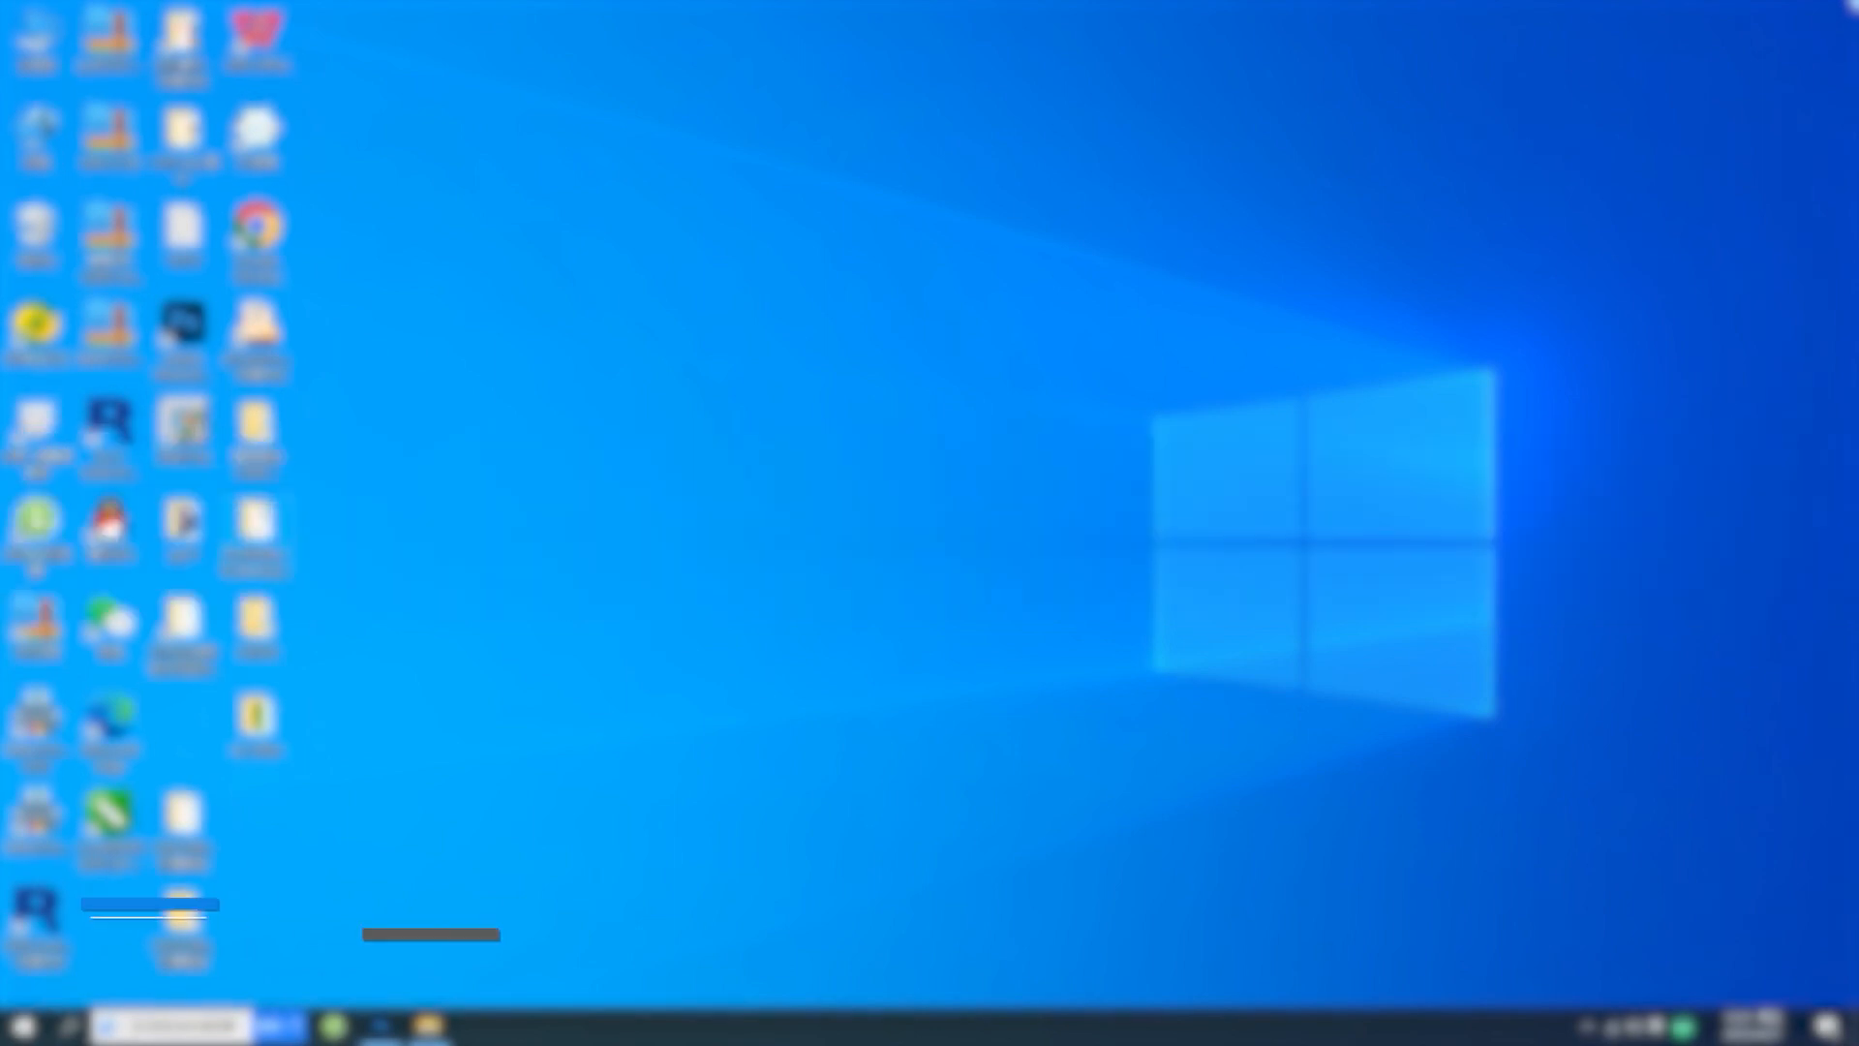
Step: Launch MainTop DTP and start installing a new printer from its printer setup
right_click(194, 421)
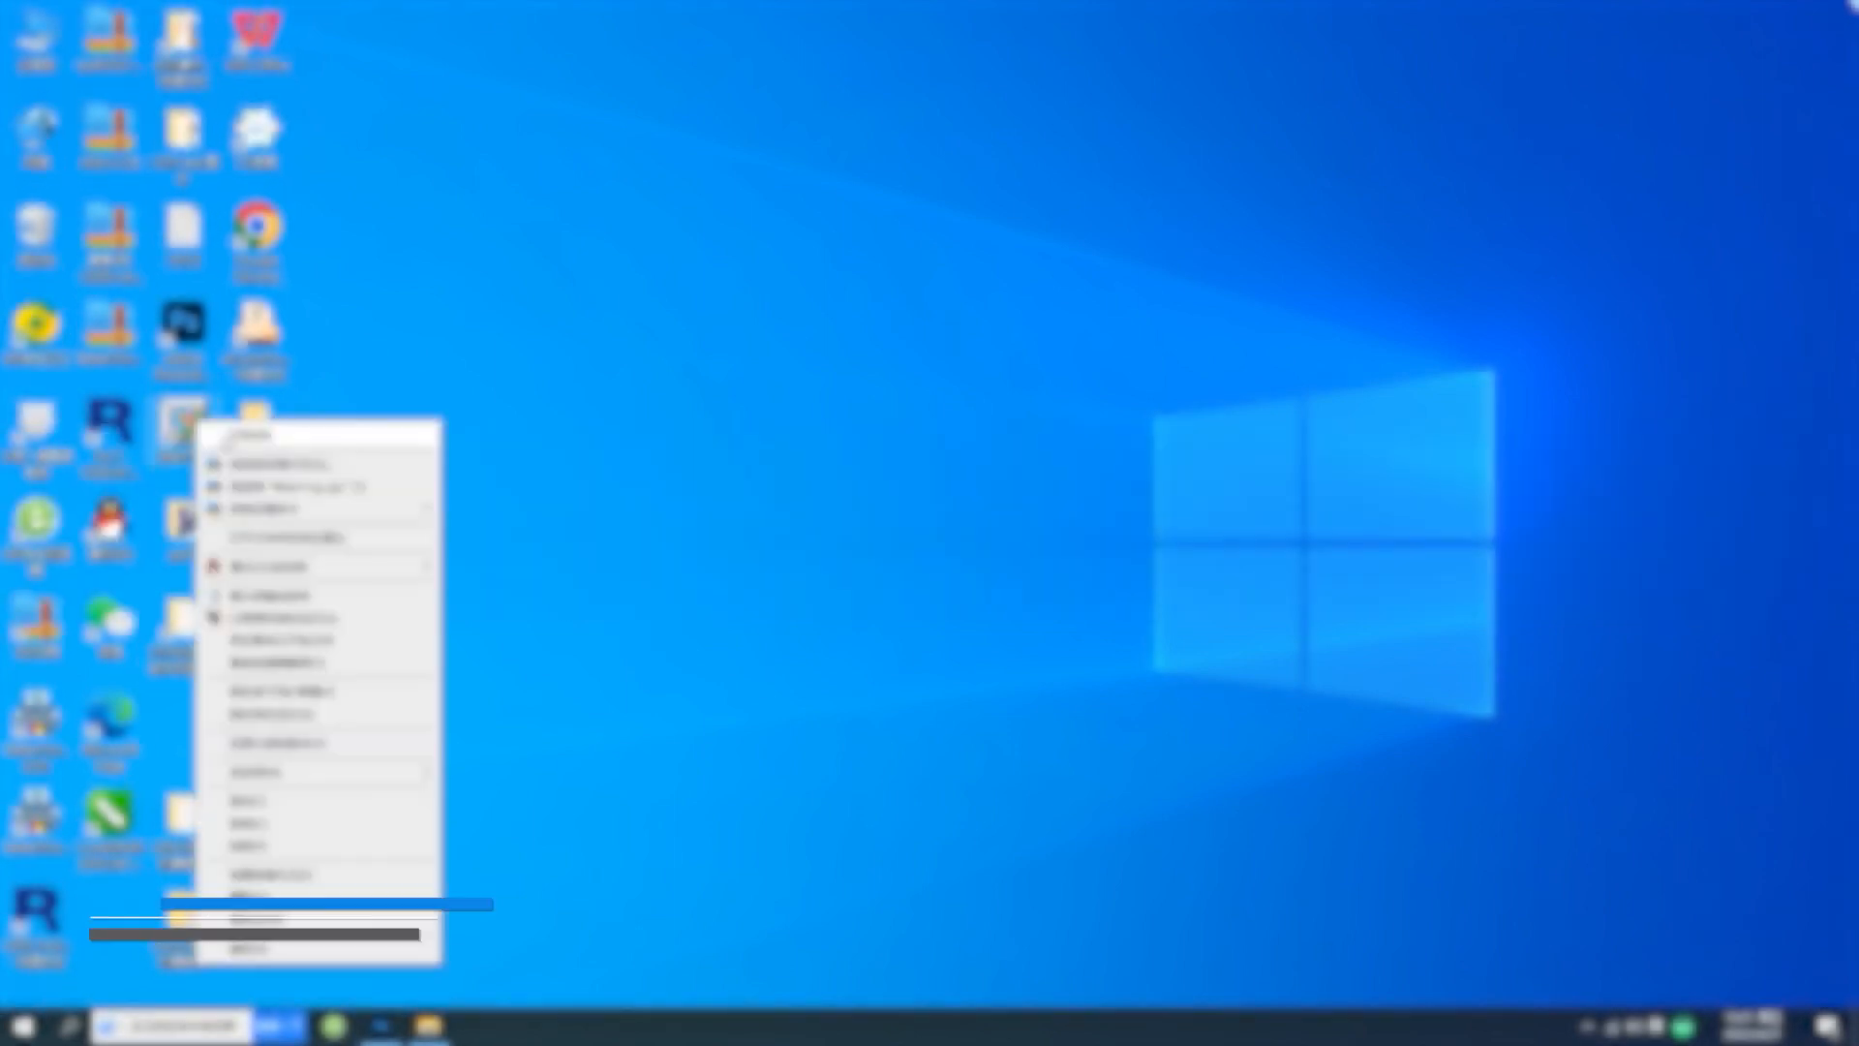
left_click(242, 431)
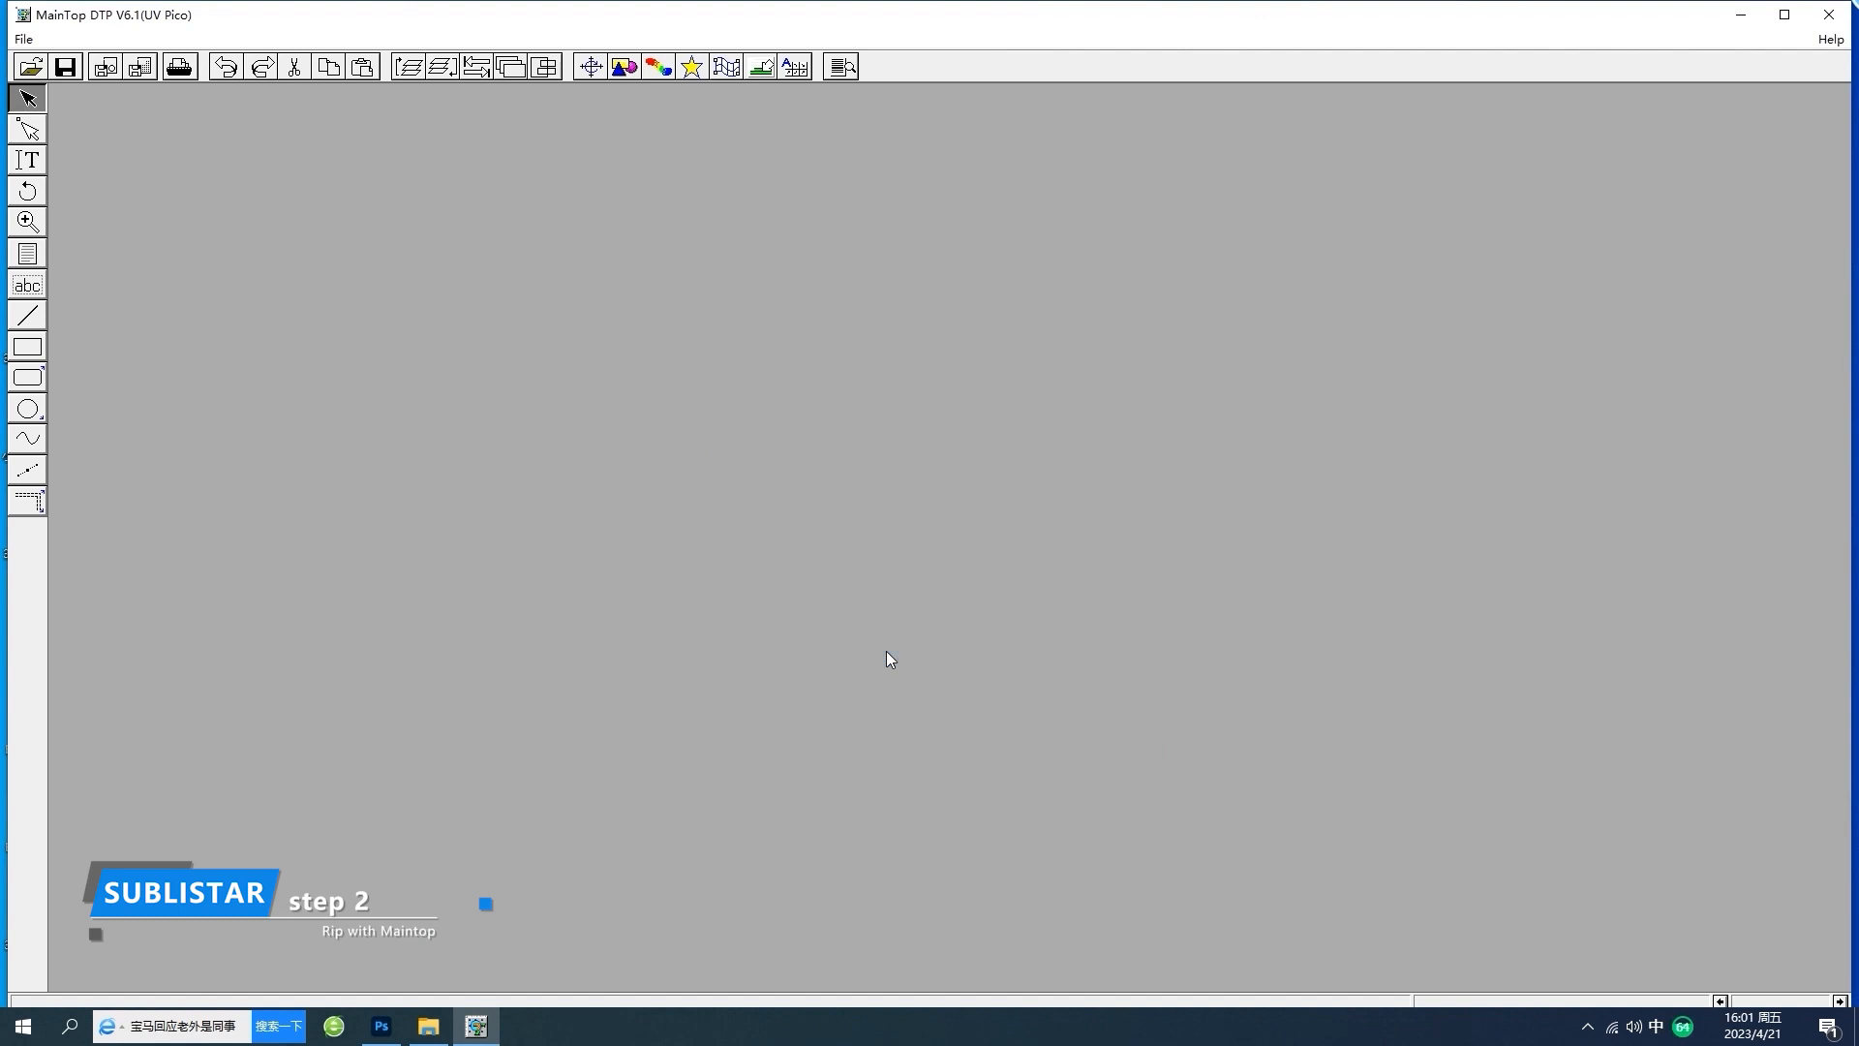
left_click(23, 40)
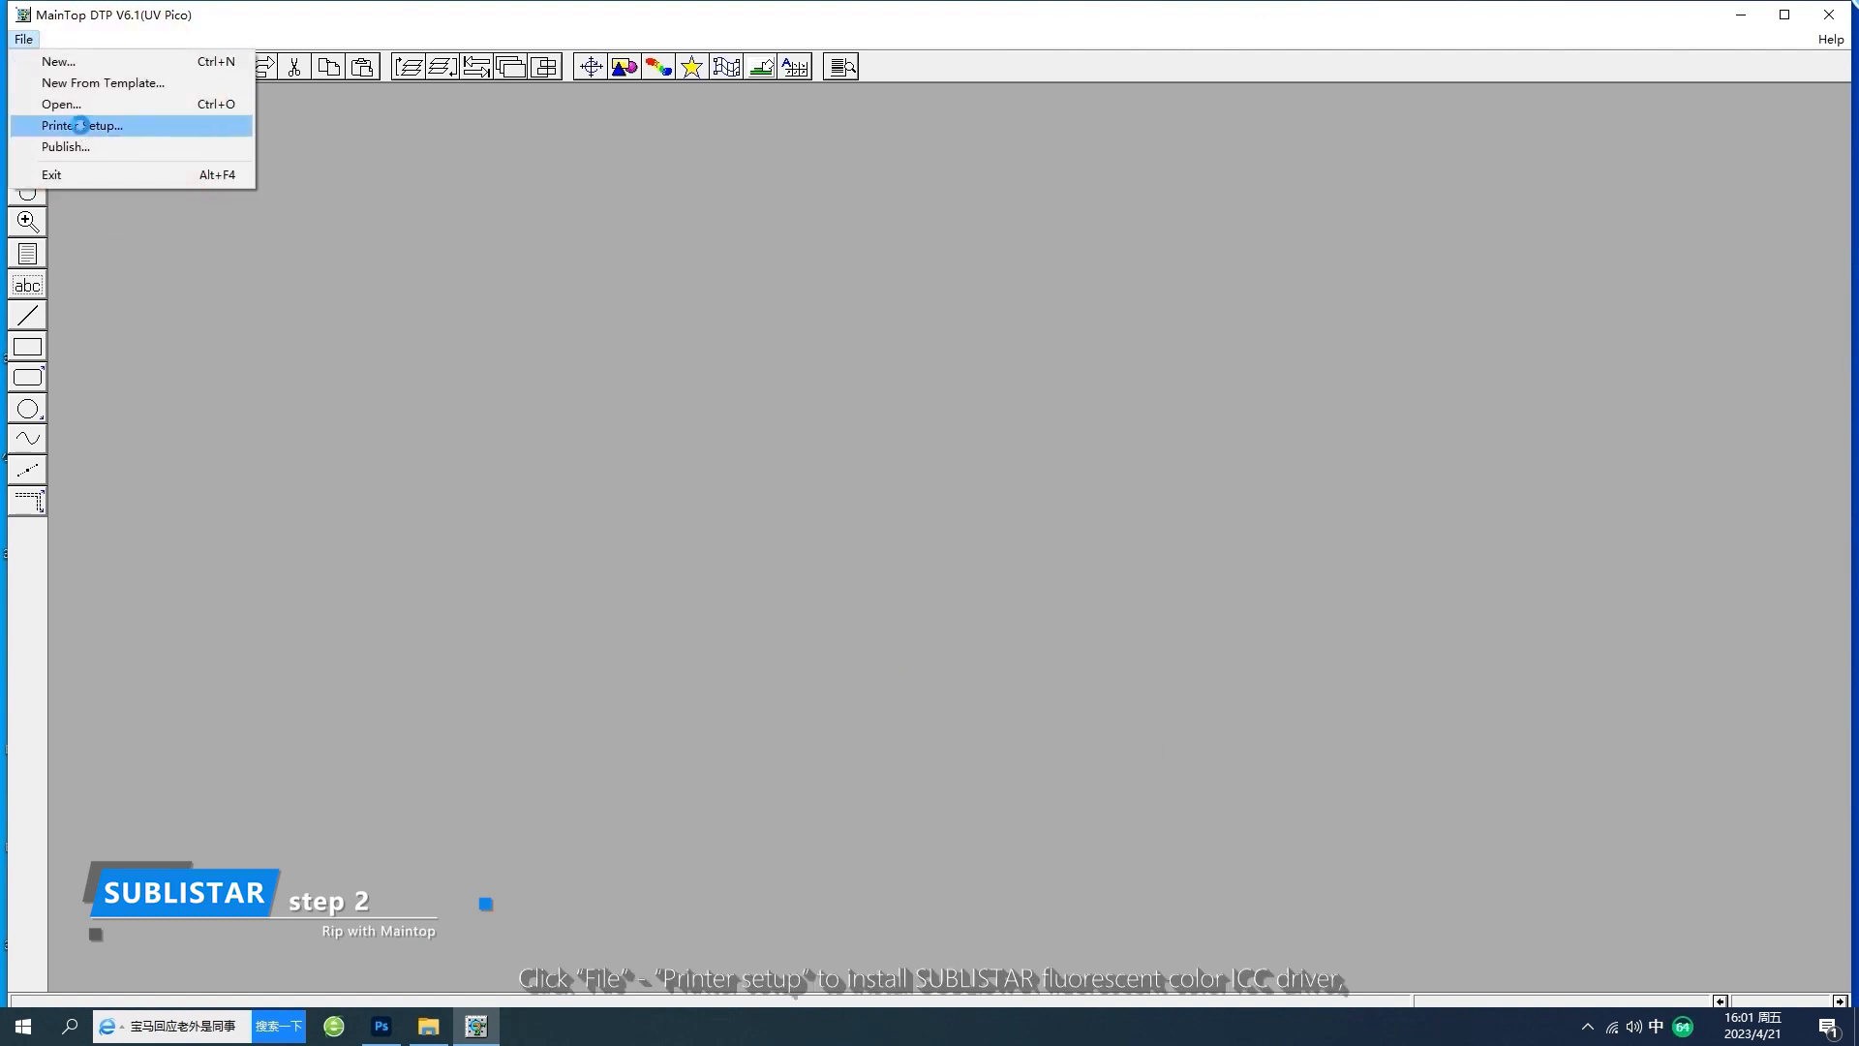
left_click(78, 126)
left_click(1040, 225)
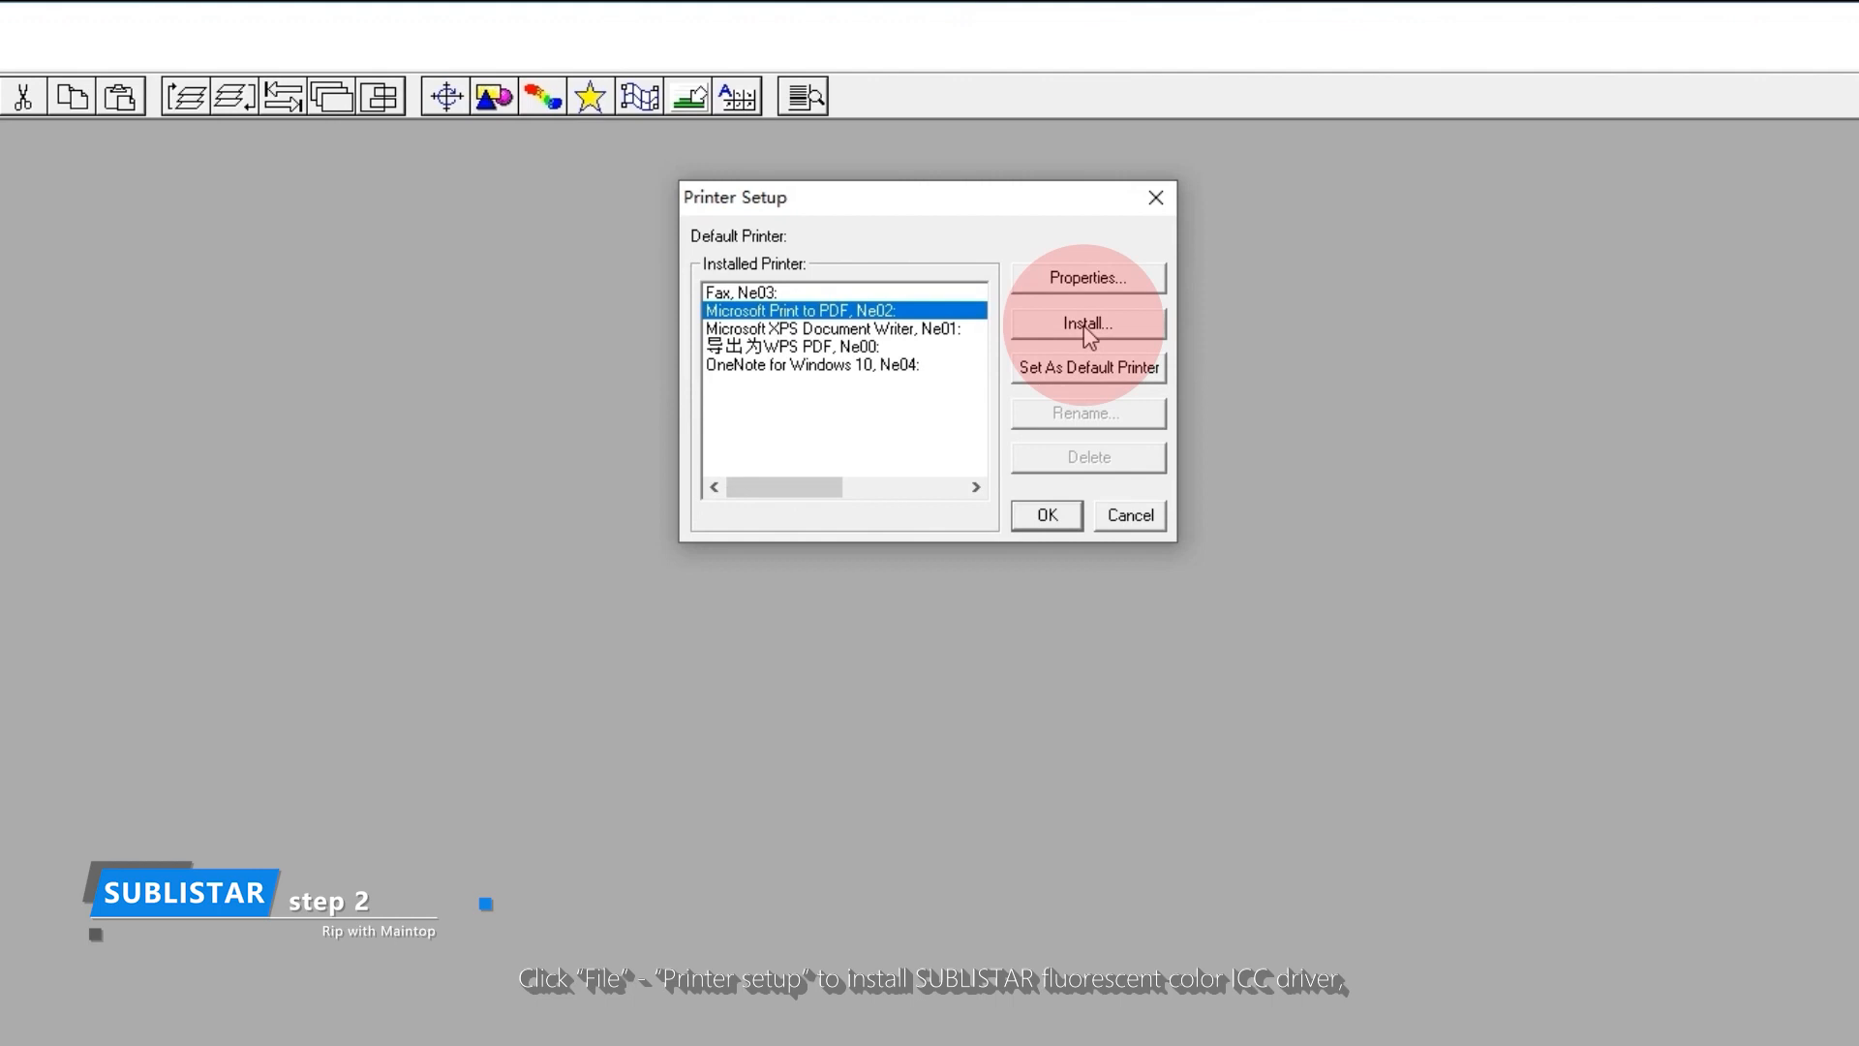
Step: Install the custom Locor 5113 Printer(Level 3) driver and set it as the default printer
left_click_drag(888, 450, 886, 513)
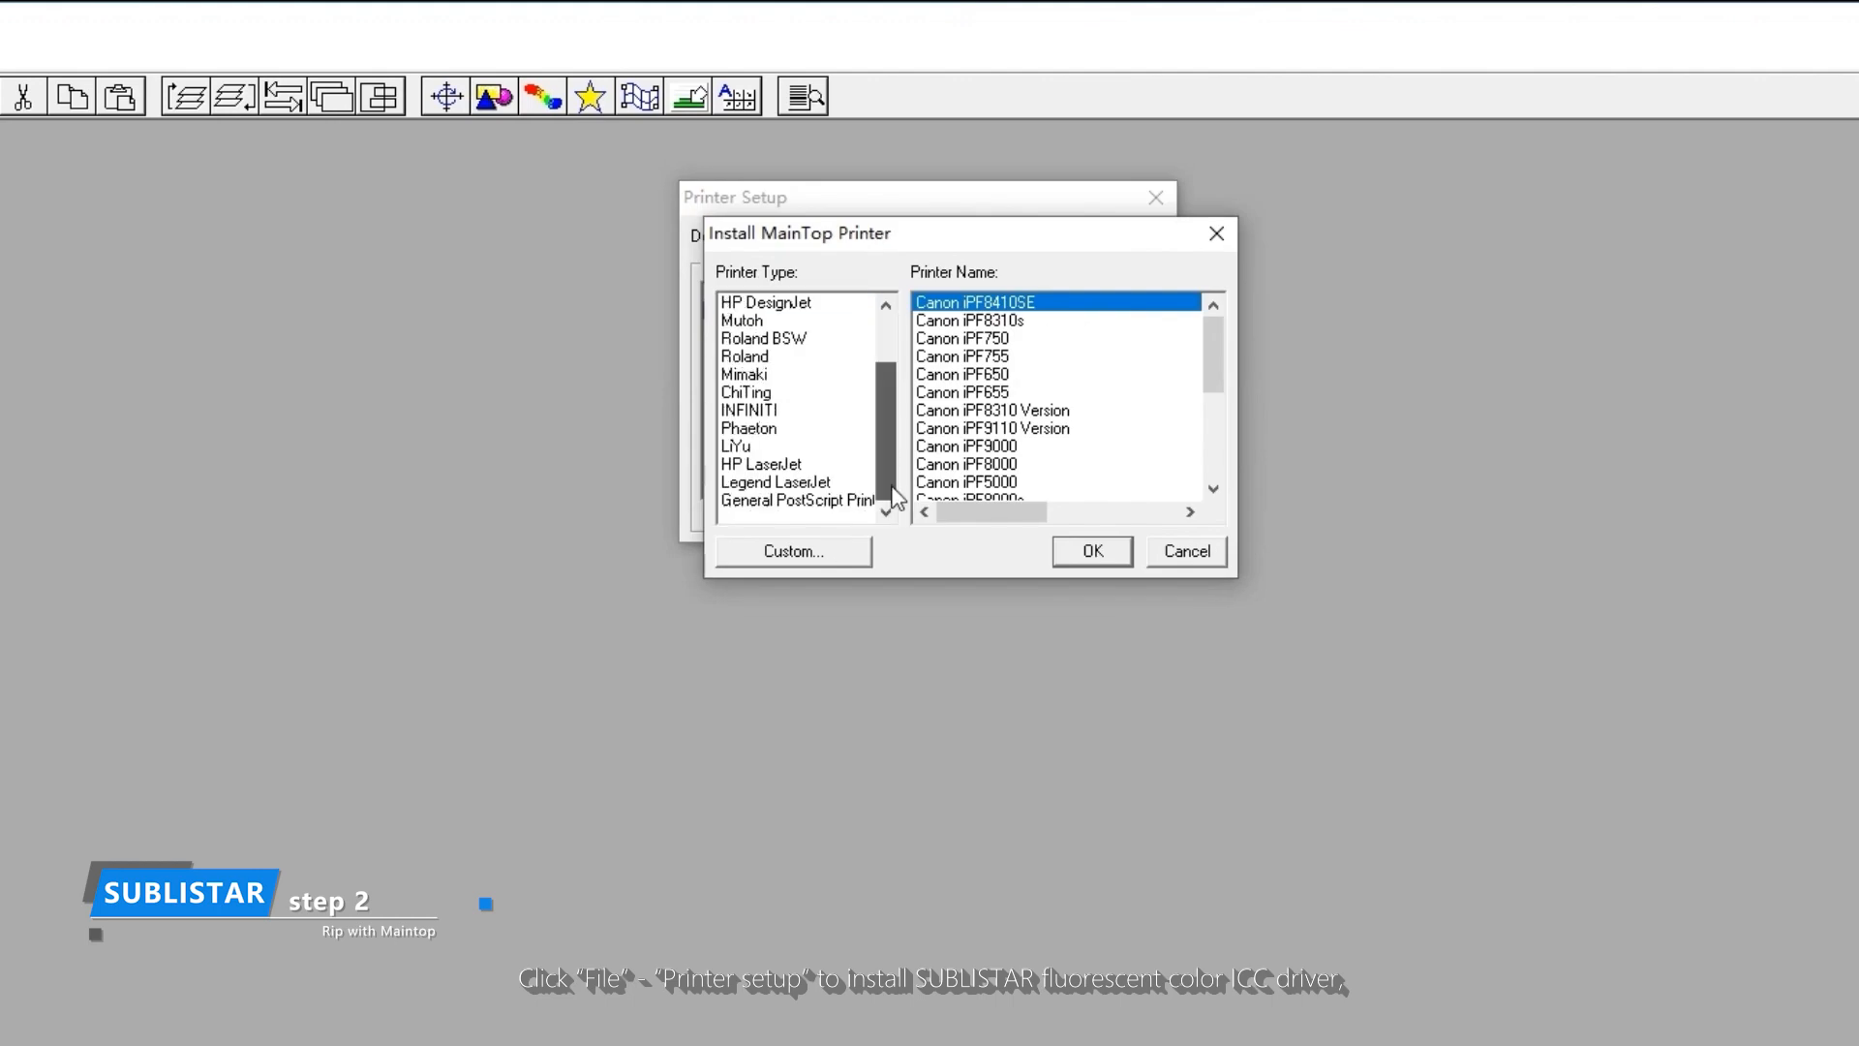
left_click(784, 554)
left_click(812, 407)
double_click(811, 407)
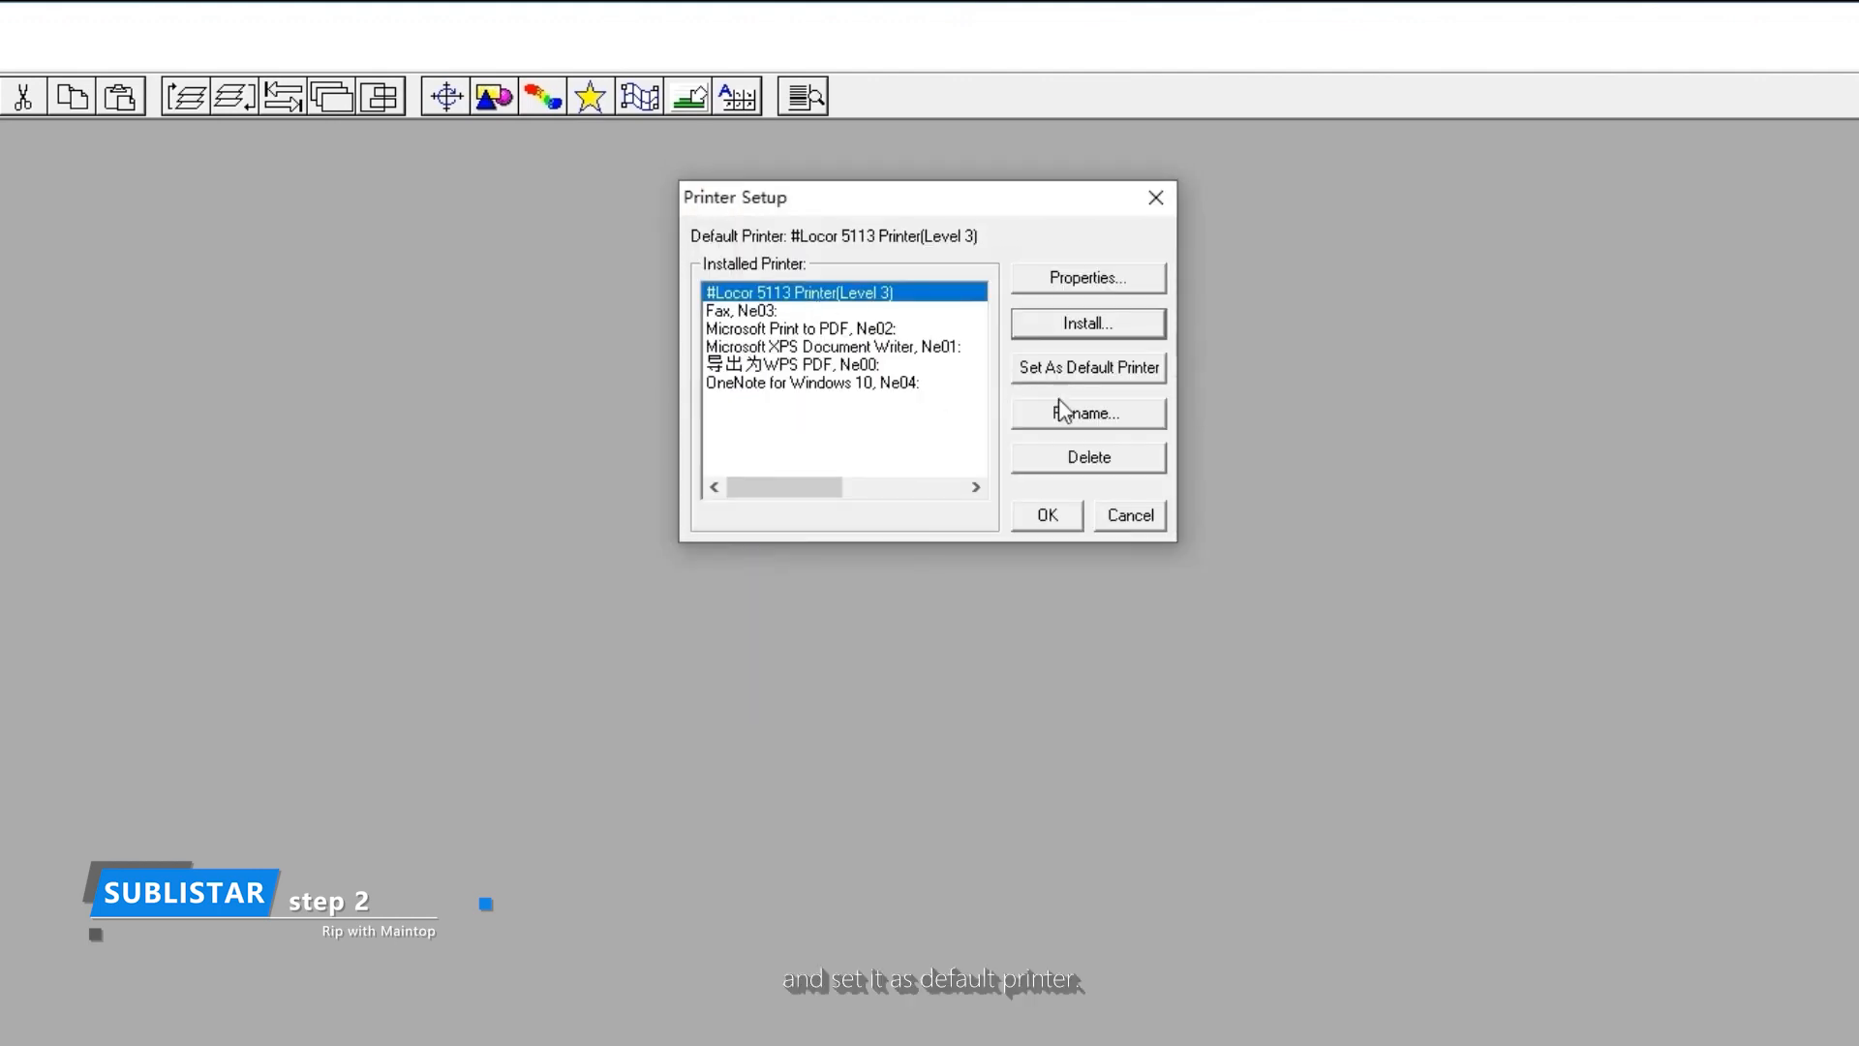
left_click(1087, 371)
left_click(1043, 494)
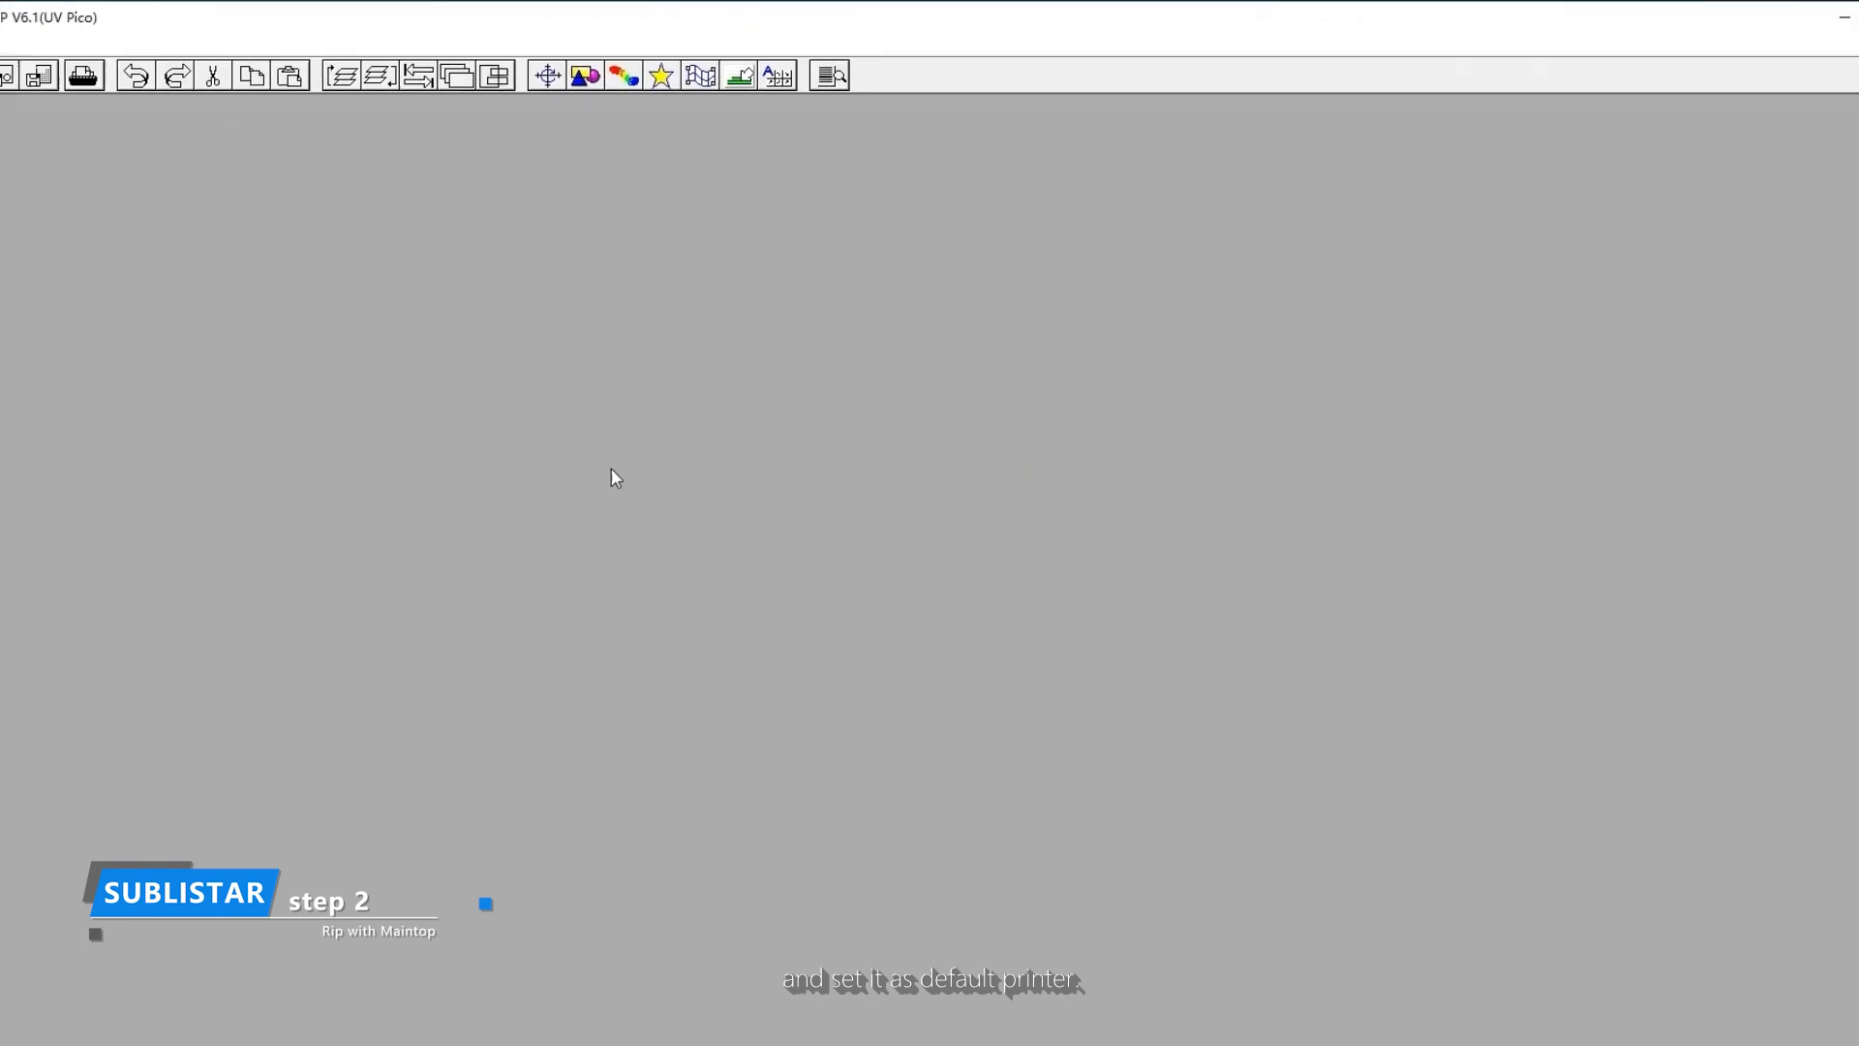
Step: Create a new general publication with a custom page size of 300 x 300 mm
left_click(24, 38)
left_click(43, 56)
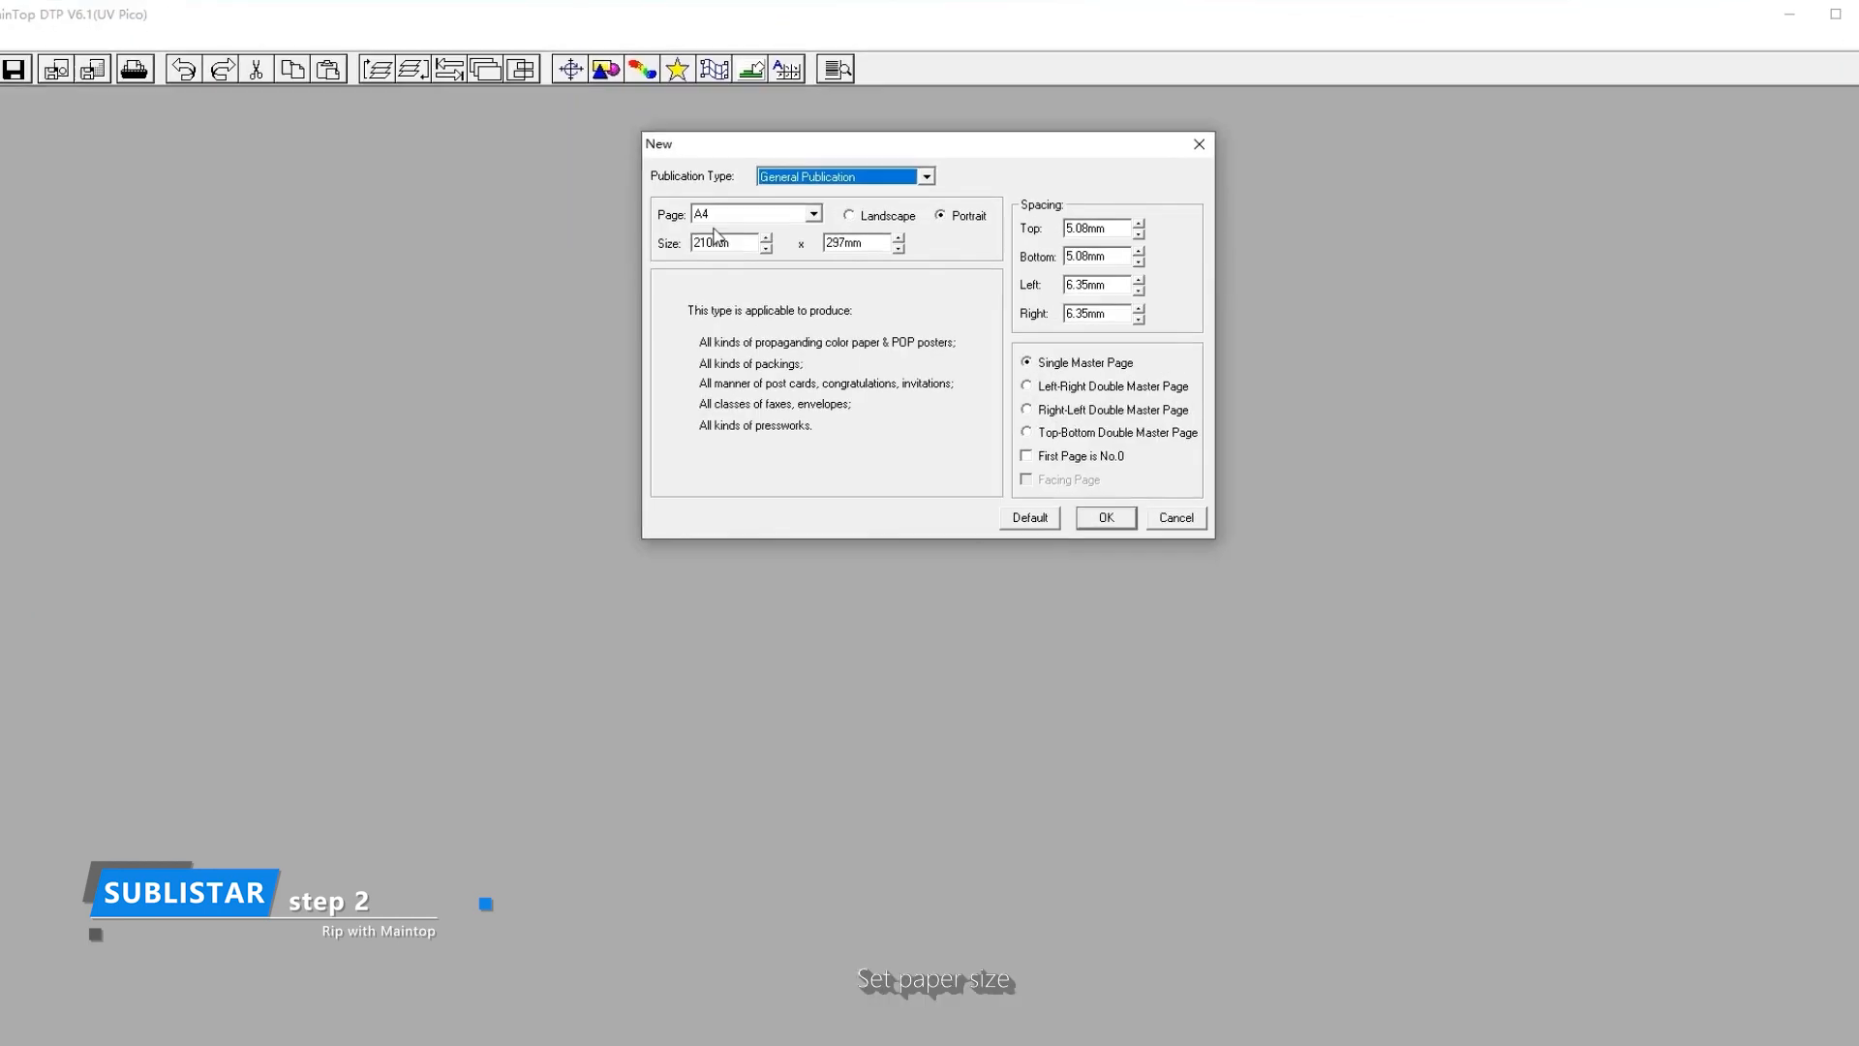
left_click(820, 204)
scroll(766, 286, "down", 3)
left_click(713, 362)
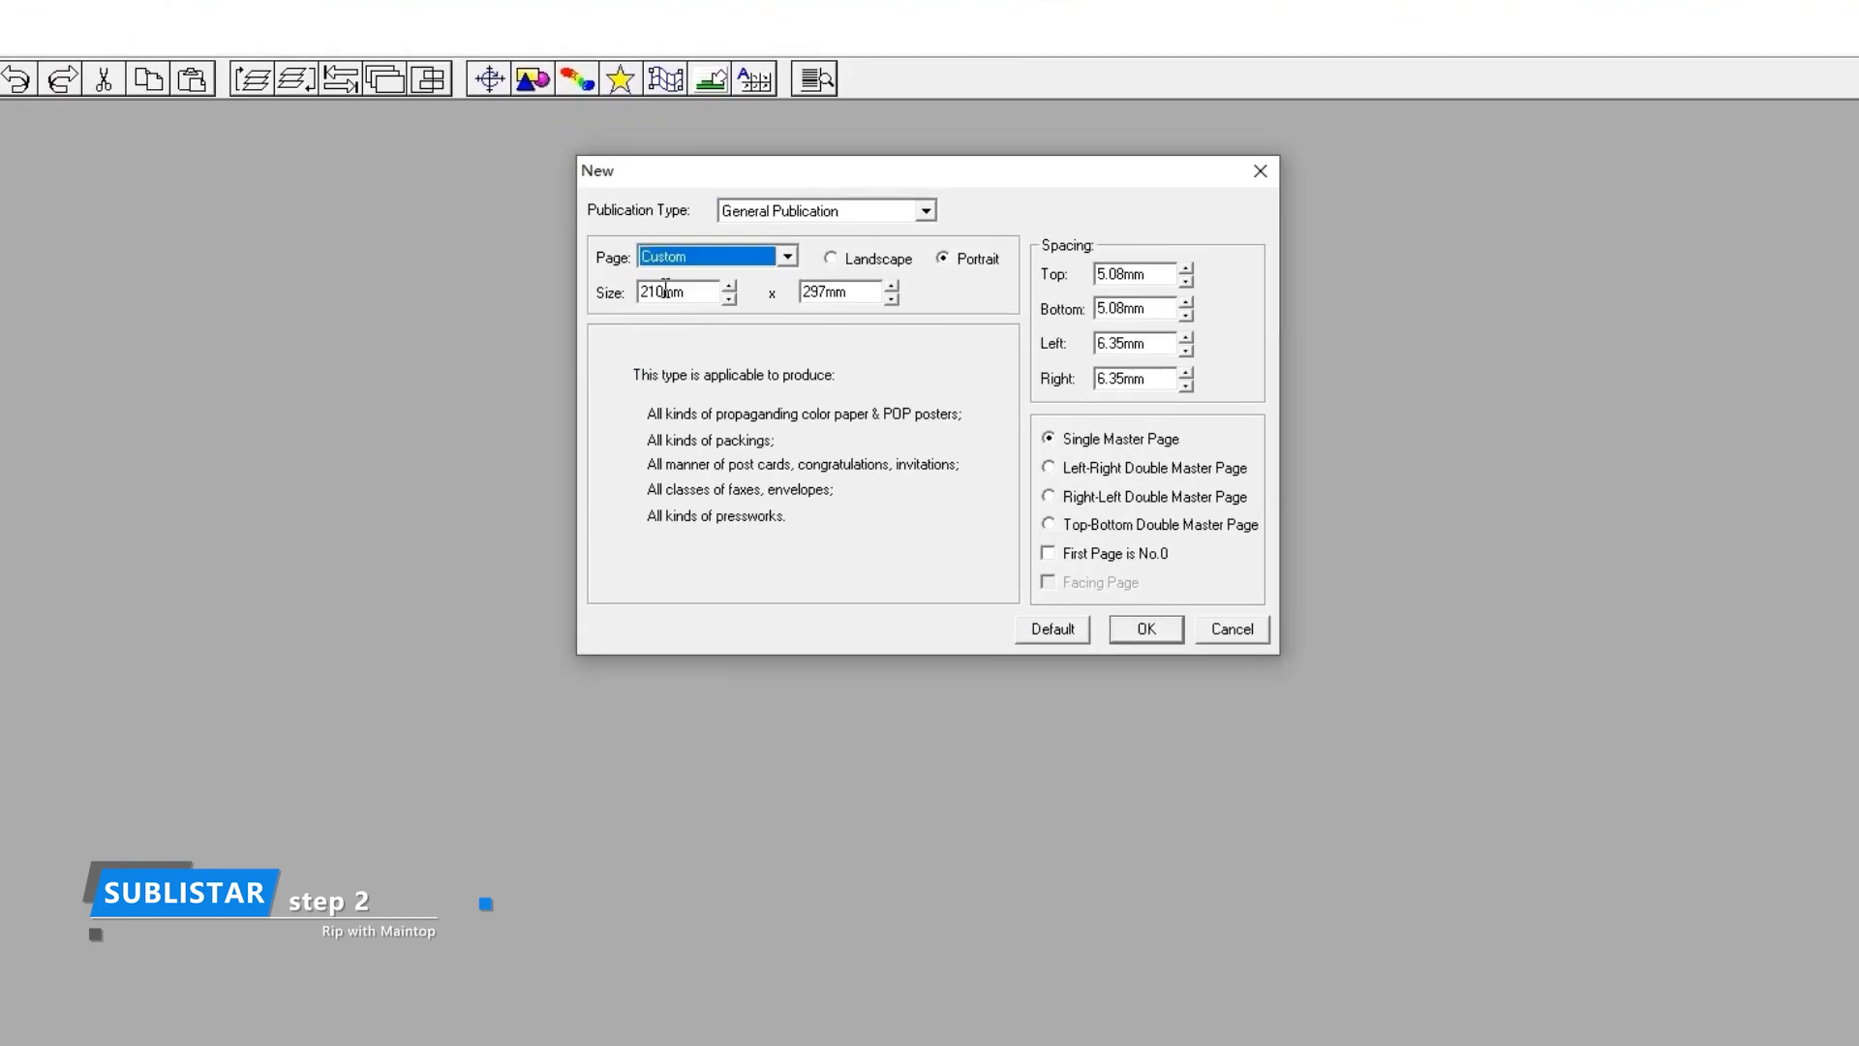
key("Tab")
type("300")
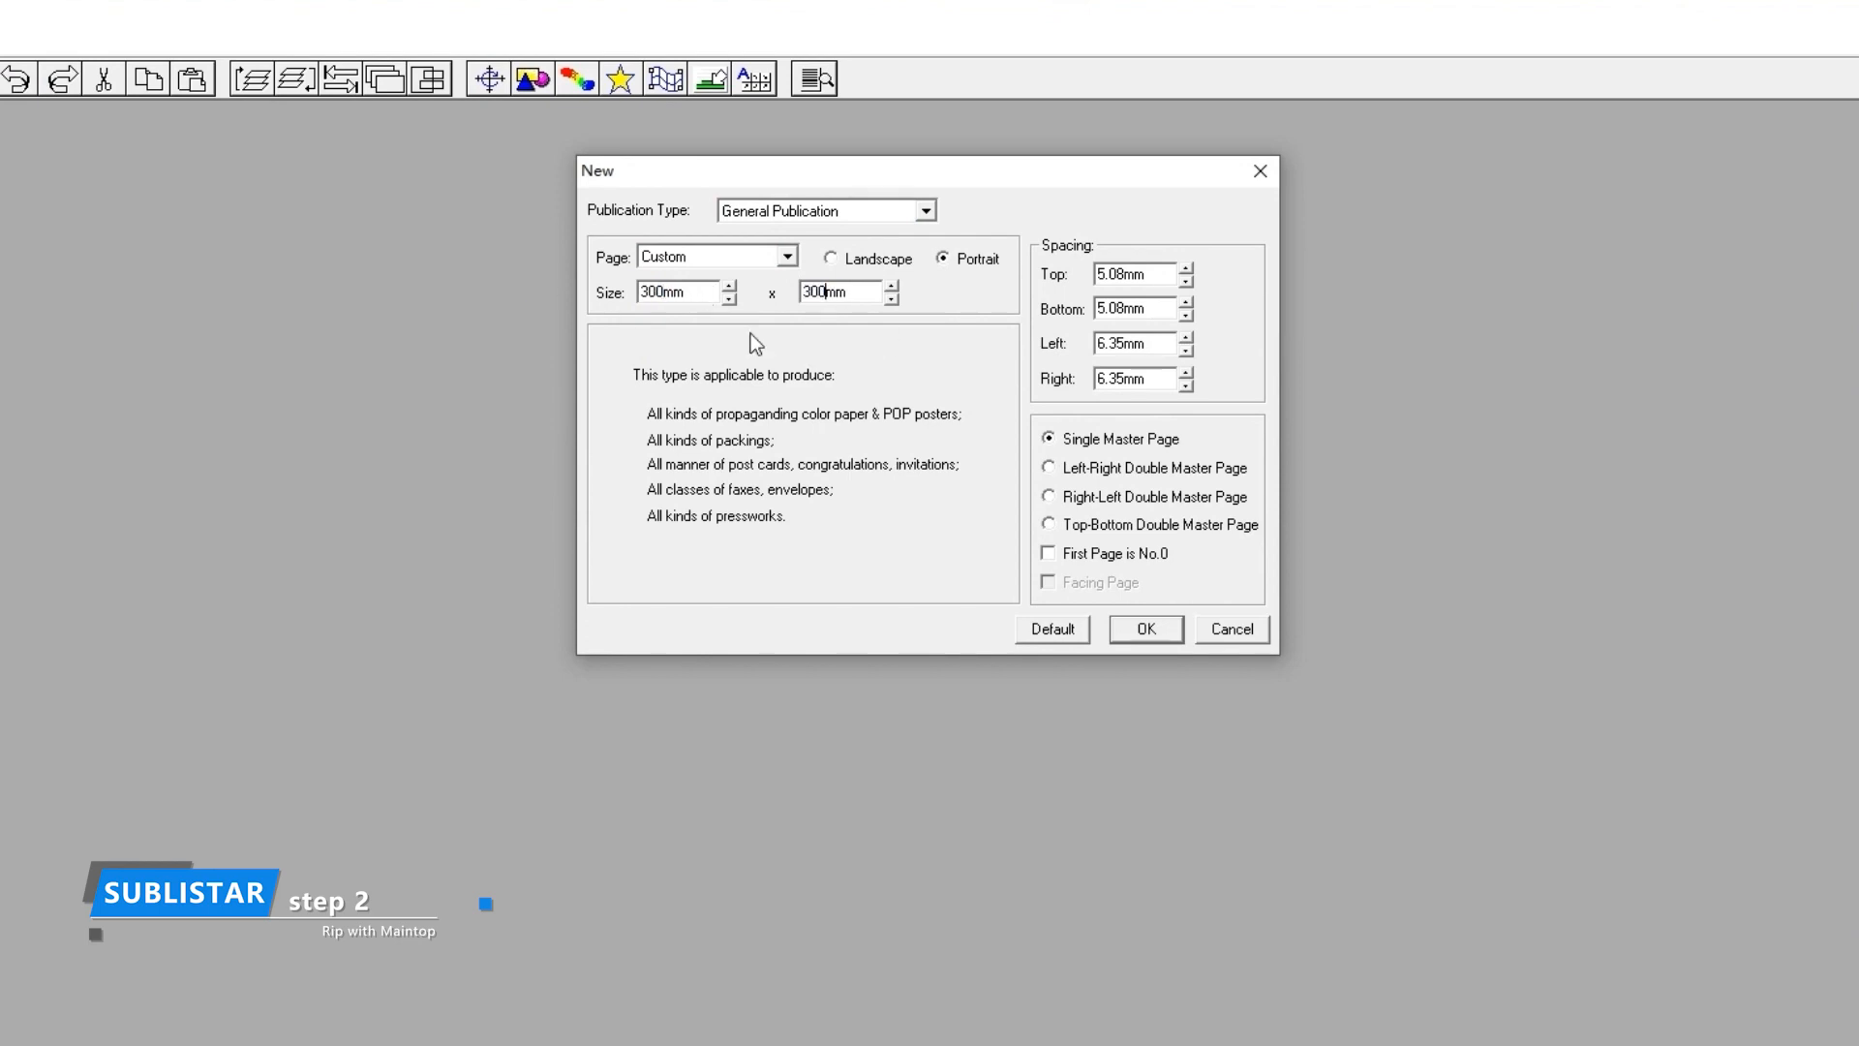
left_click(1133, 629)
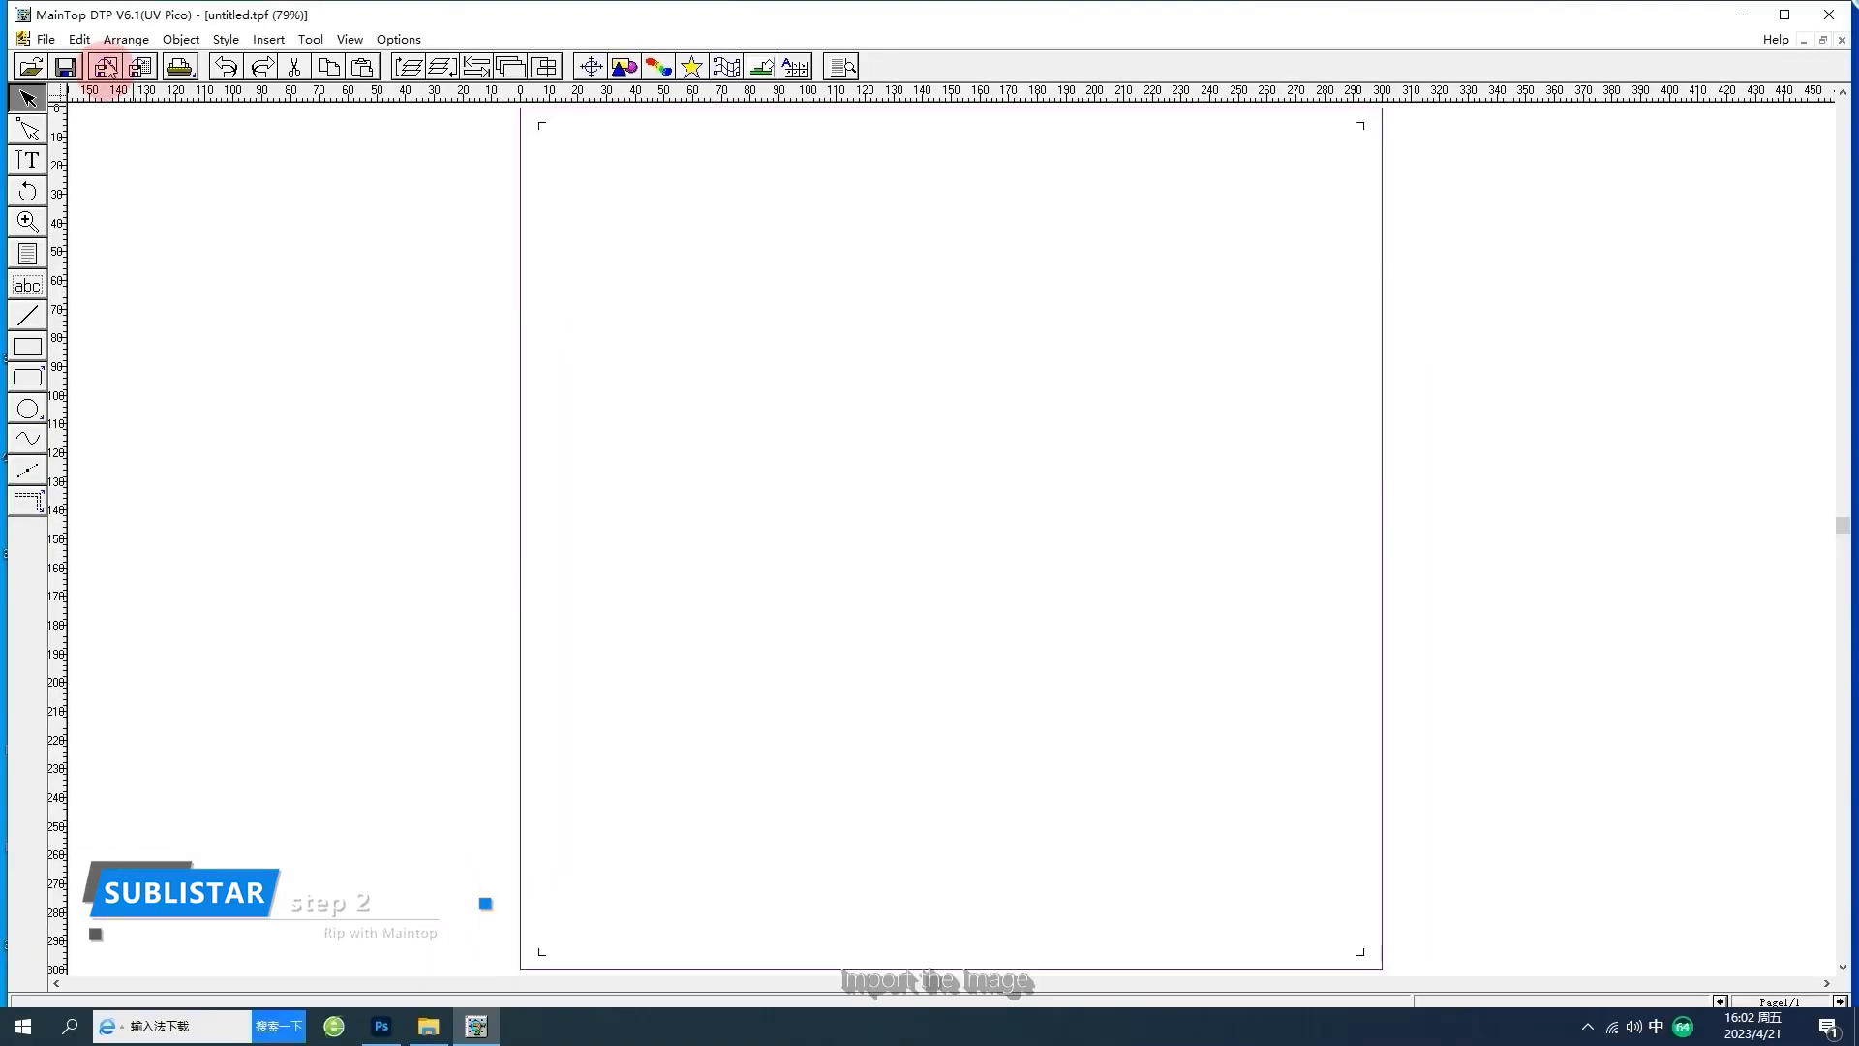
Step: Import the COLOR BAR Fluo Mix.tif picture onto the page with paper adjustment off
left_click(108, 68)
left_click(674, 271)
left_click(1037, 396)
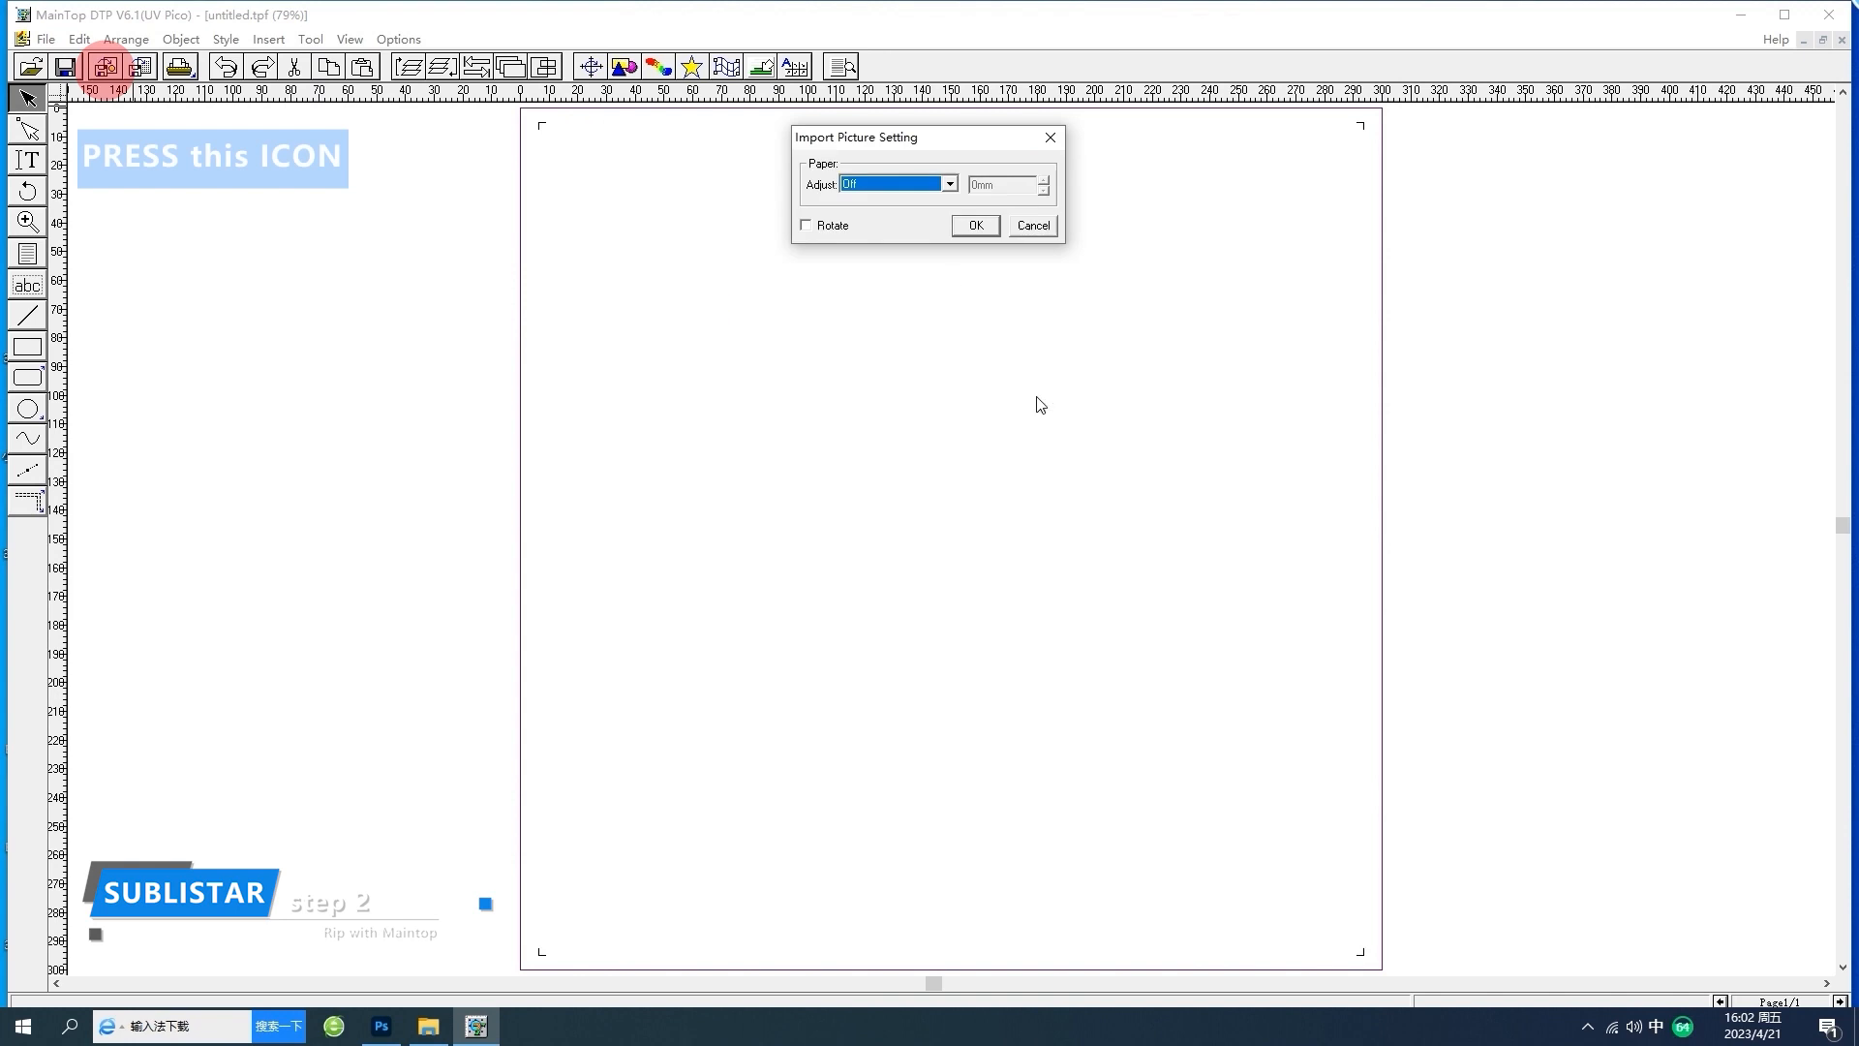
left_click(976, 226)
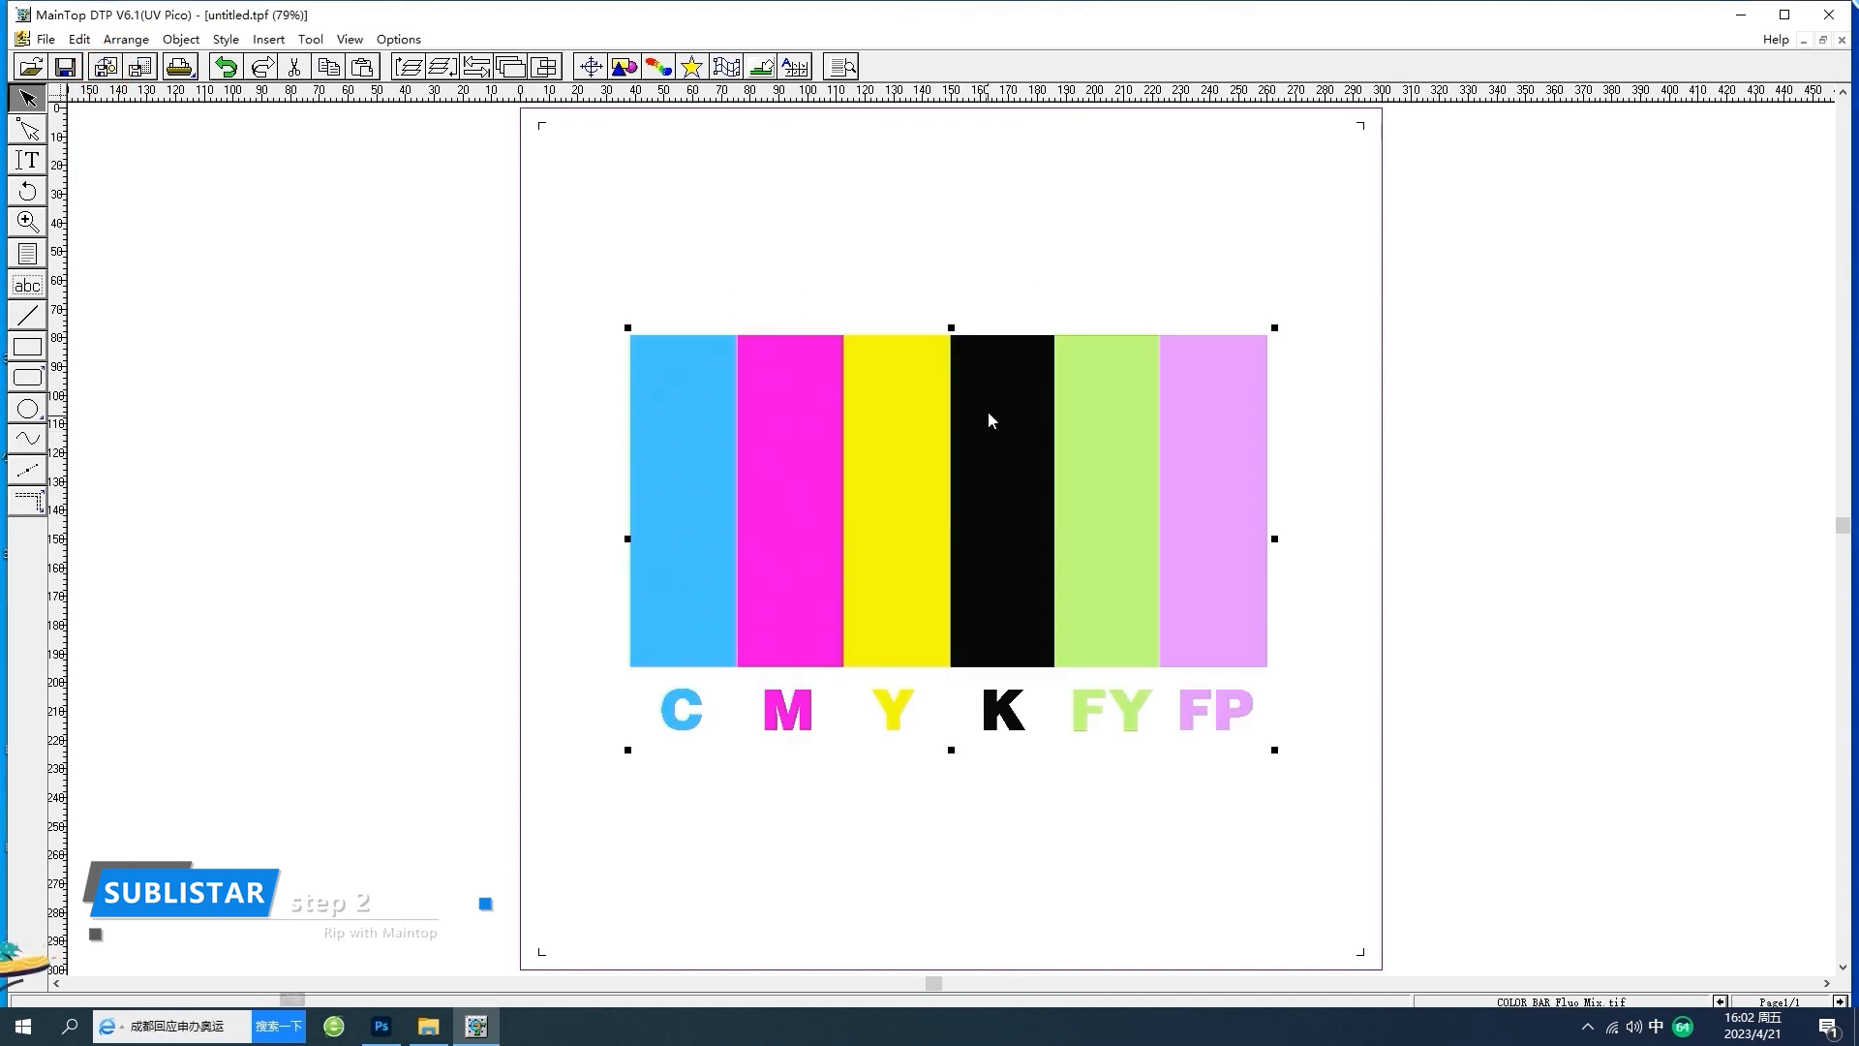
Step: Move the color bar image up near the page's upper edge and adjust its placement with the position and size settings
left_click_drag(987, 410, 972, 244)
left_click(590, 68)
left_click(590, 67)
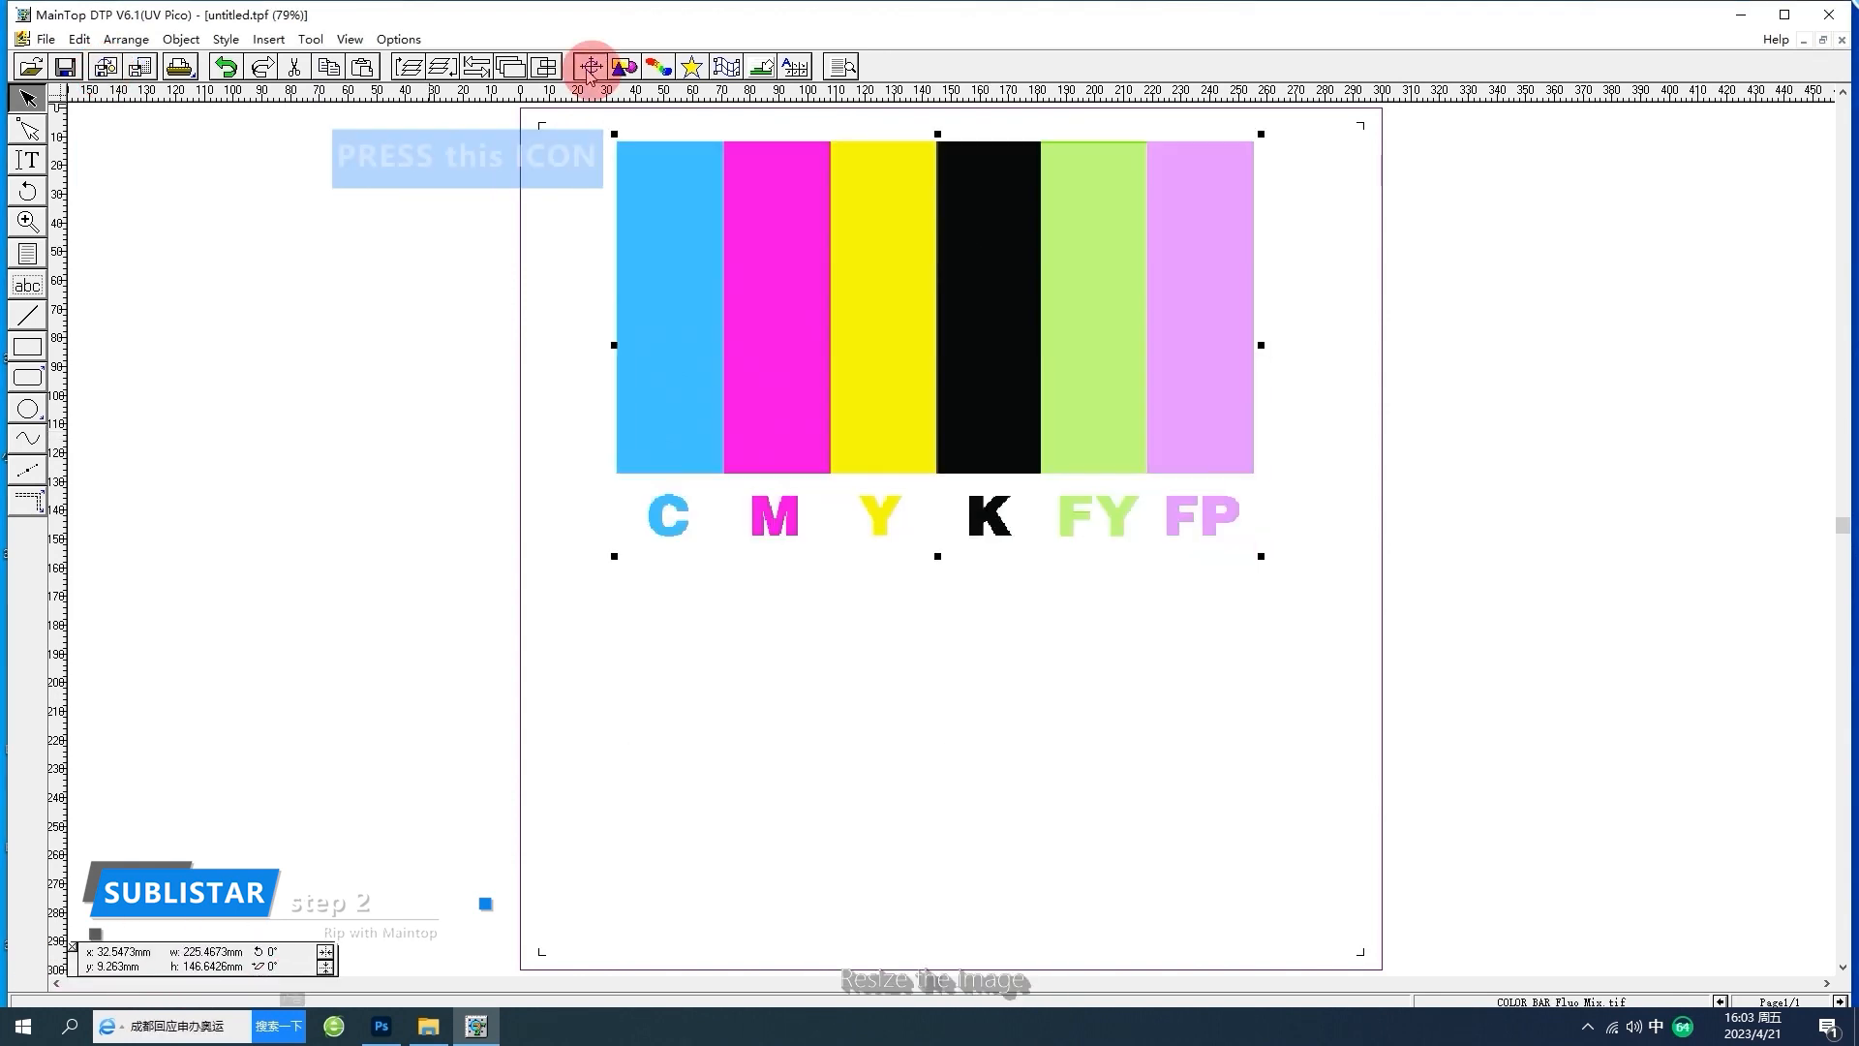
left_click(476, 67)
left_click(275, 134)
left_click(275, 181)
left_click_drag(846, 536, 834, 337)
left_click(435, 184)
left_click(270, 109)
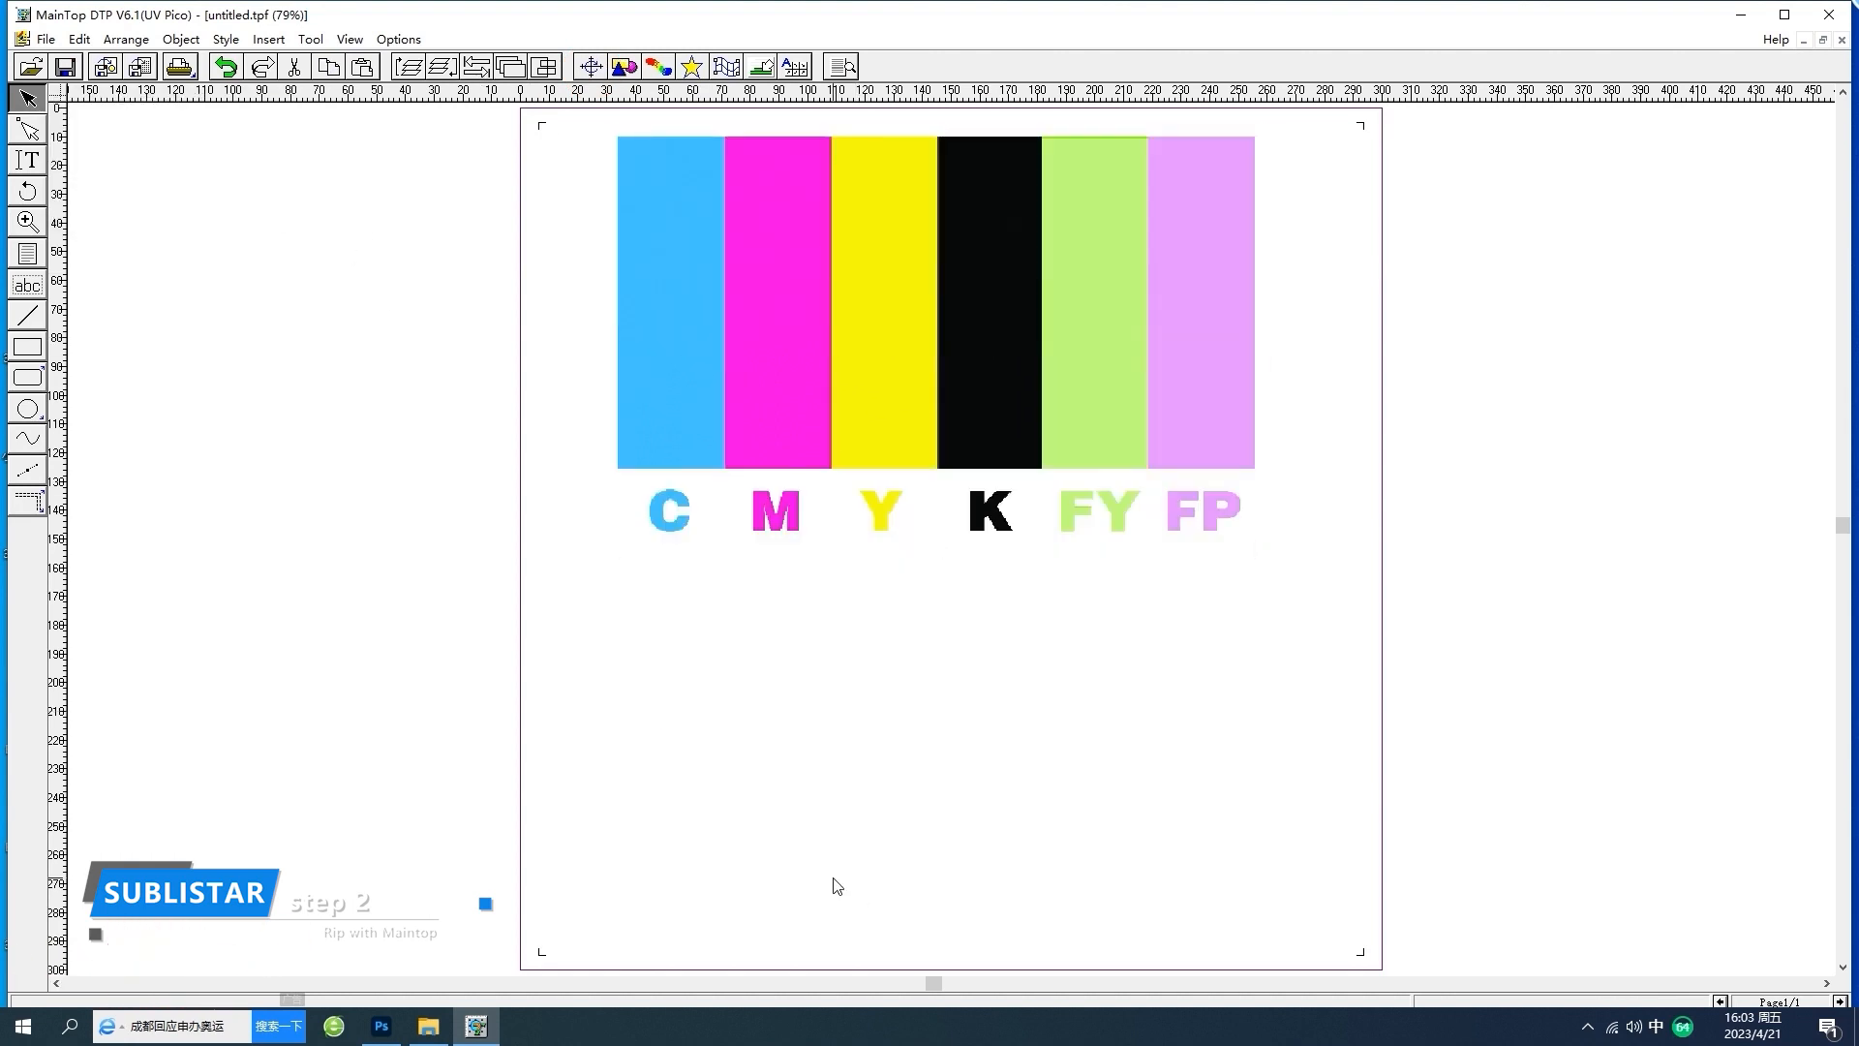
Step: Open the white ink settings in the print job's printer properties and set the channel number to 3
left_click(179, 68)
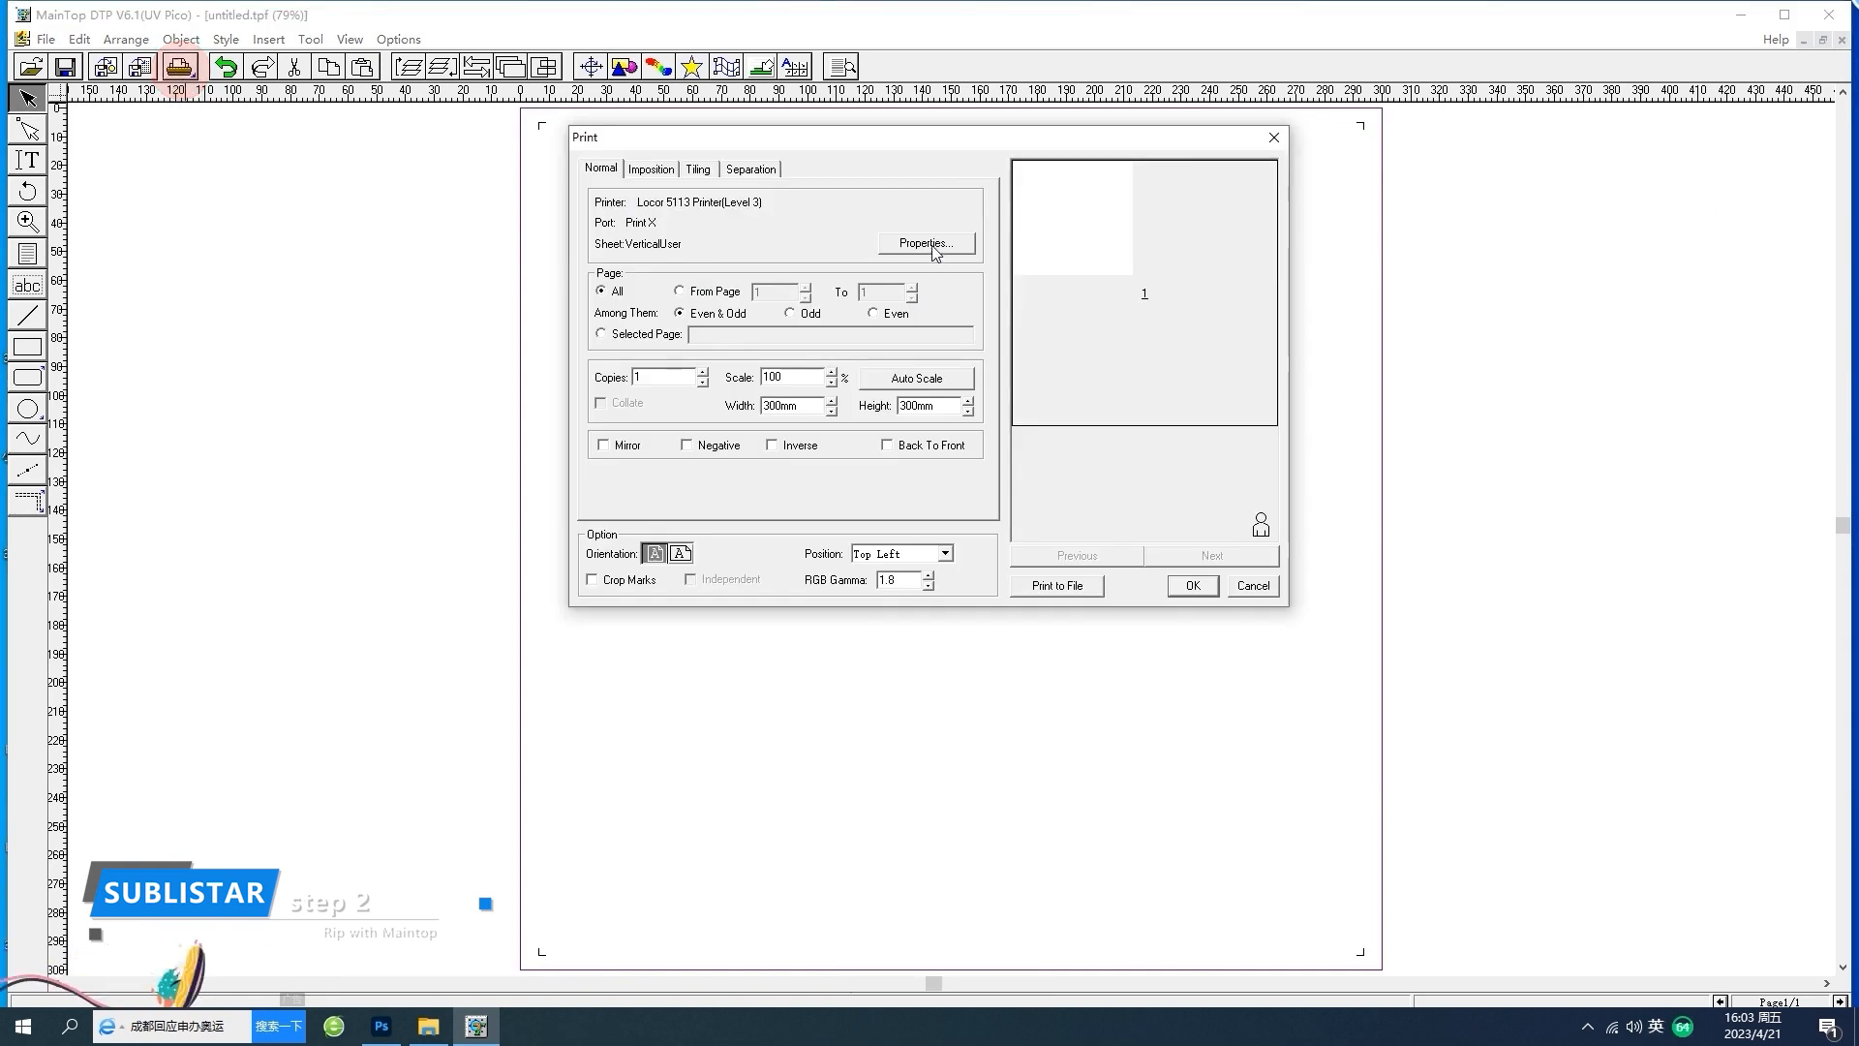
left_click(932, 244)
left_click(875, 503)
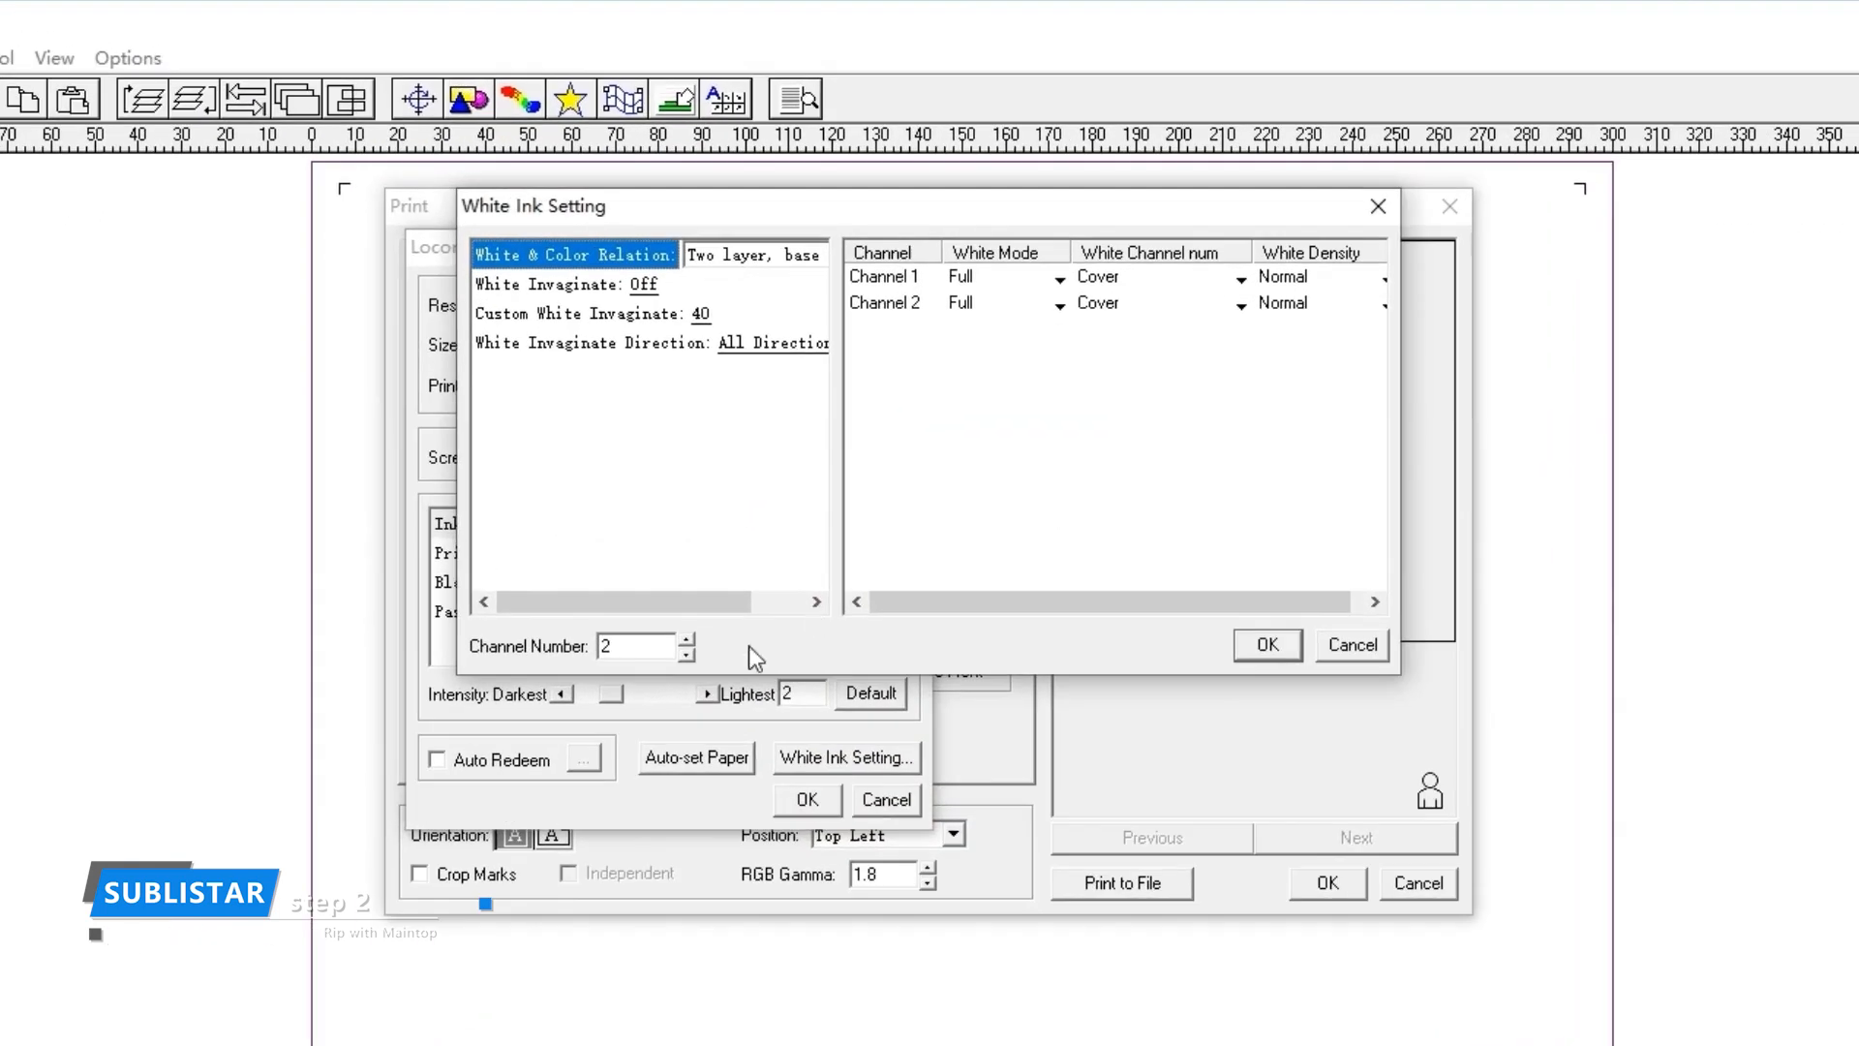
double_click(609, 646)
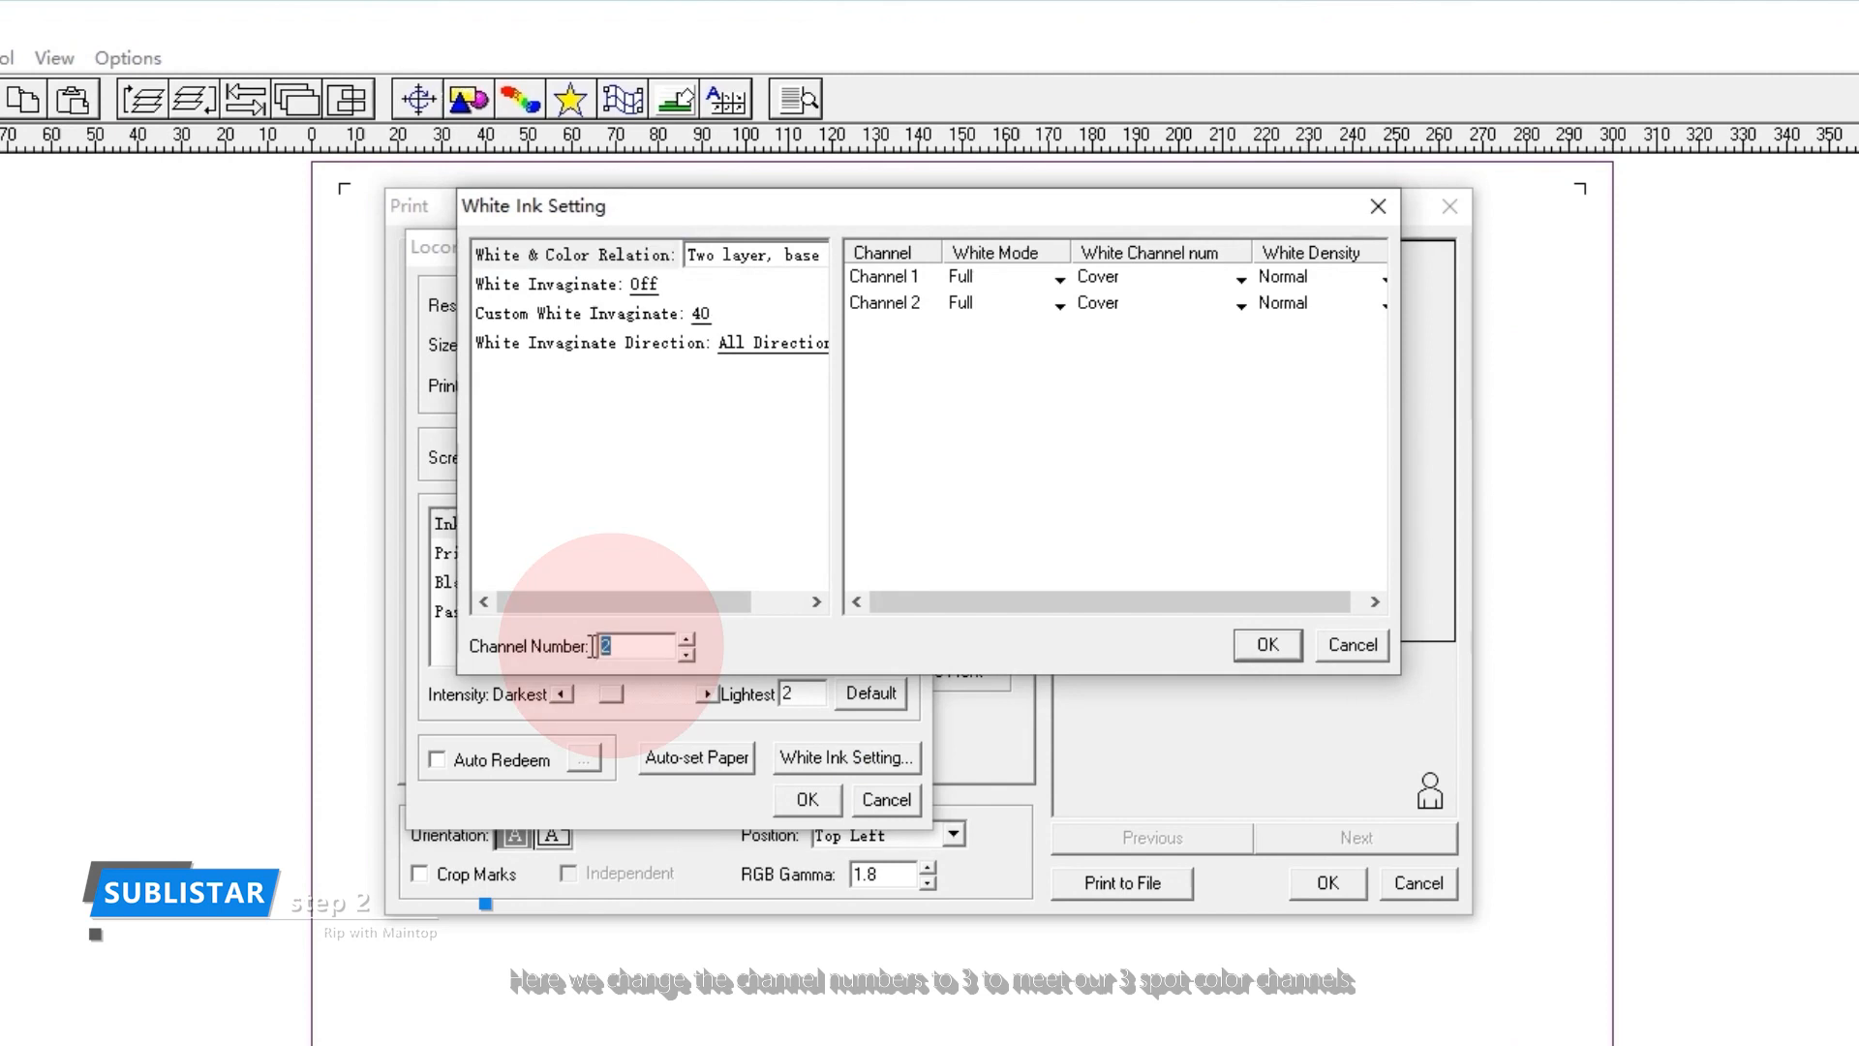
type("3")
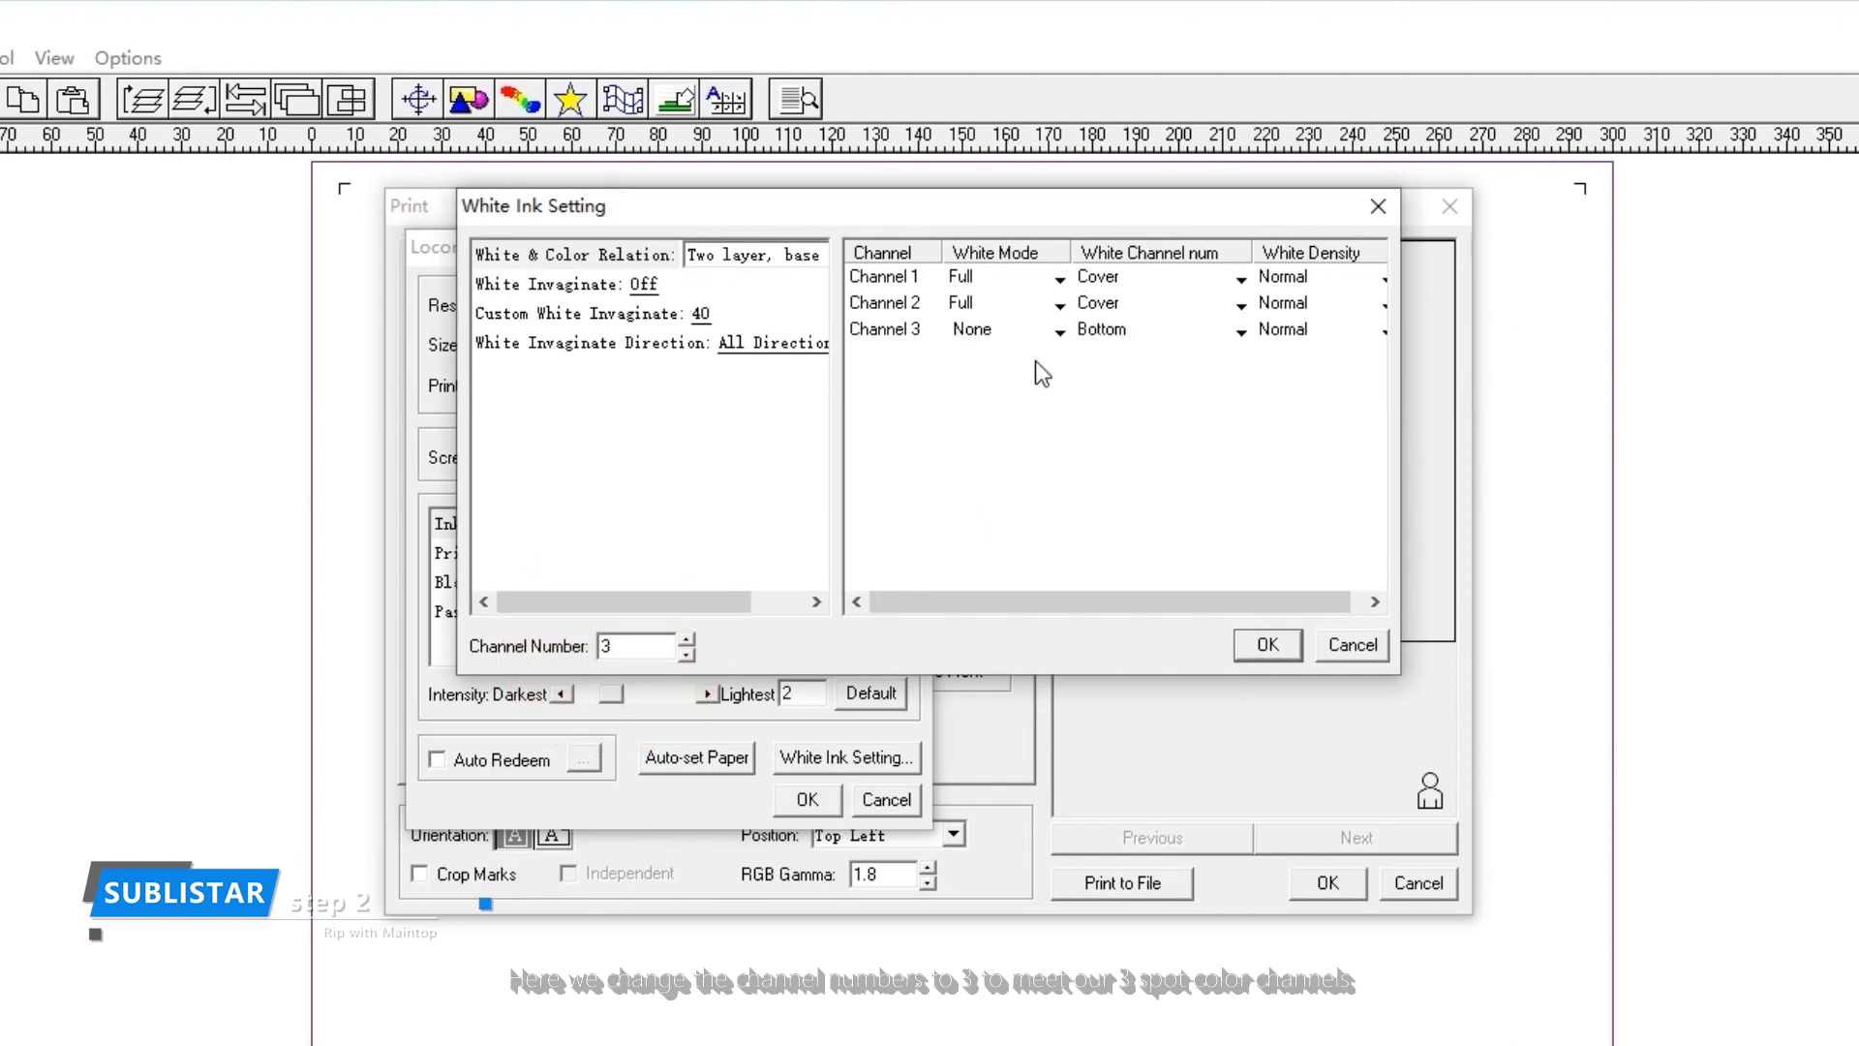
Step: Set the white mode of Channels 1 and 2 to Spot Color, keeping Cover as Channel 1's white channel
left_click(1061, 279)
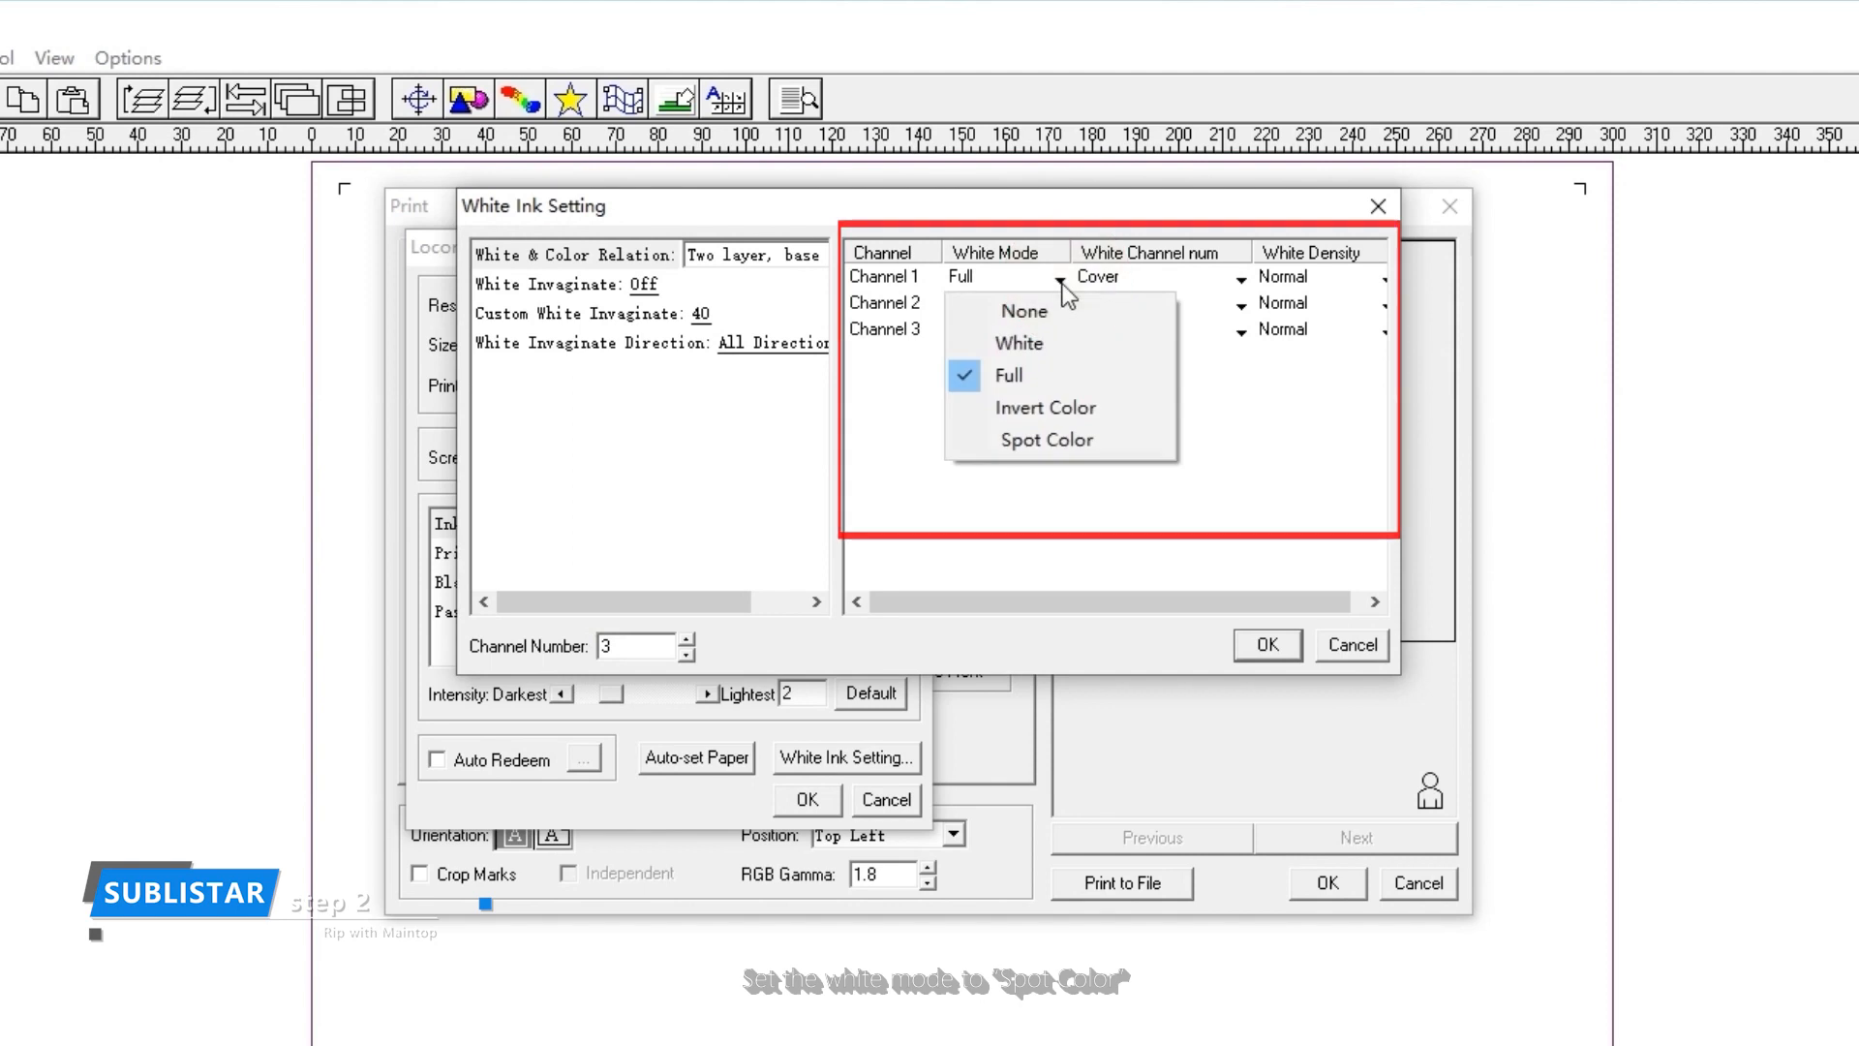
left_click(1047, 439)
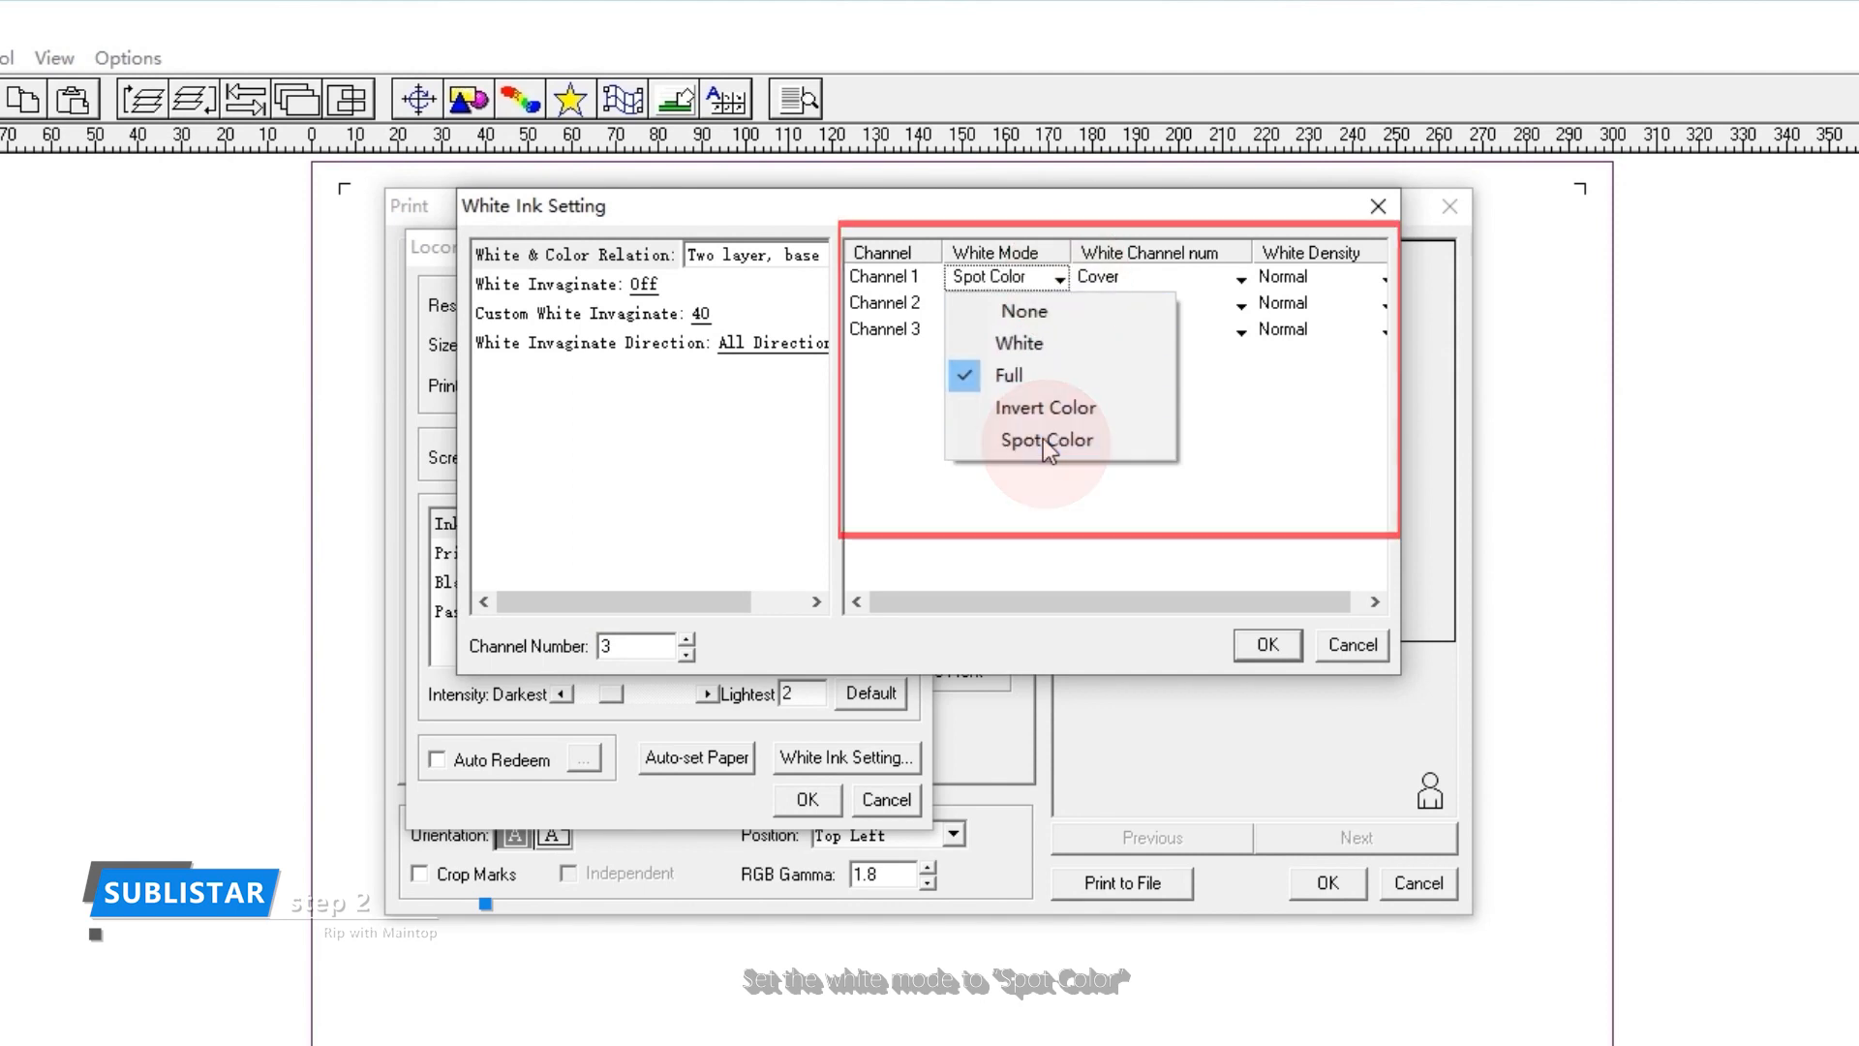
left_click(1242, 280)
left_click(1114, 344)
left_click(1061, 306)
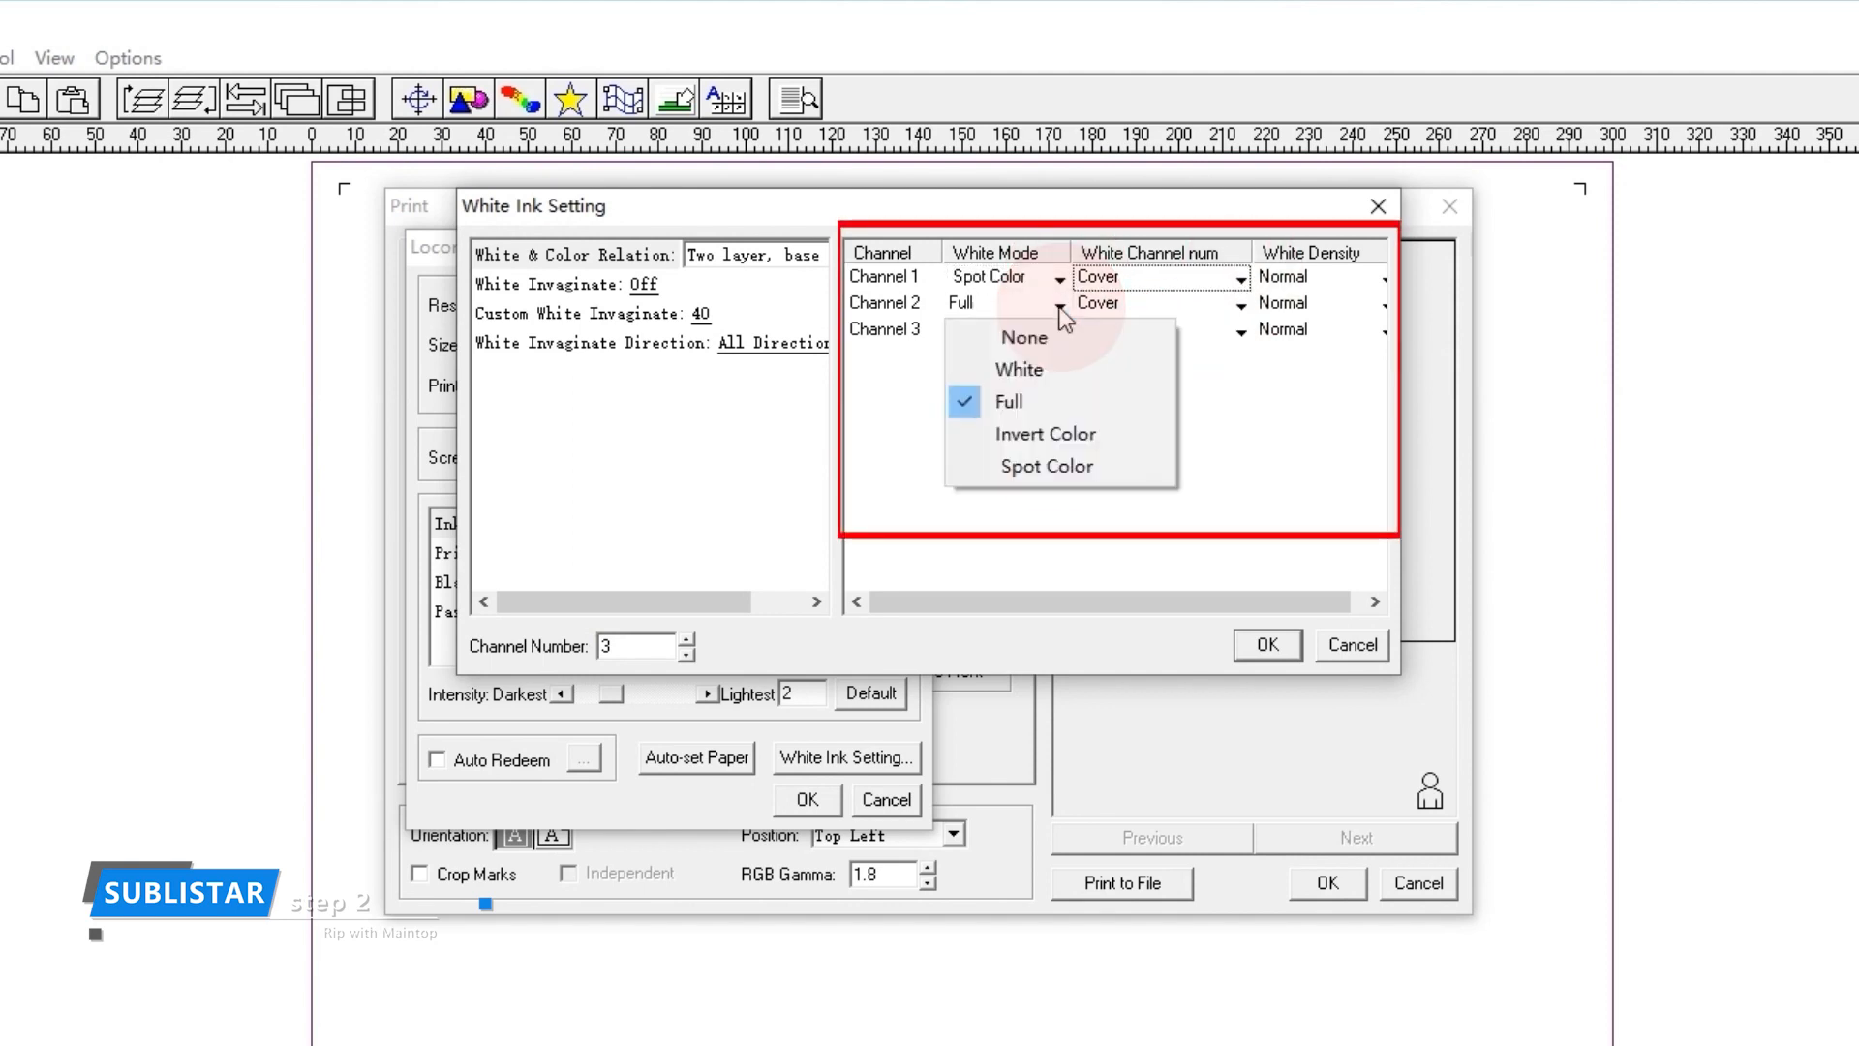
left_click(1043, 461)
Step: Set Channel 3's white mode to Spot Color, choose its white channel, and apply the white ink settings
left_click(1060, 332)
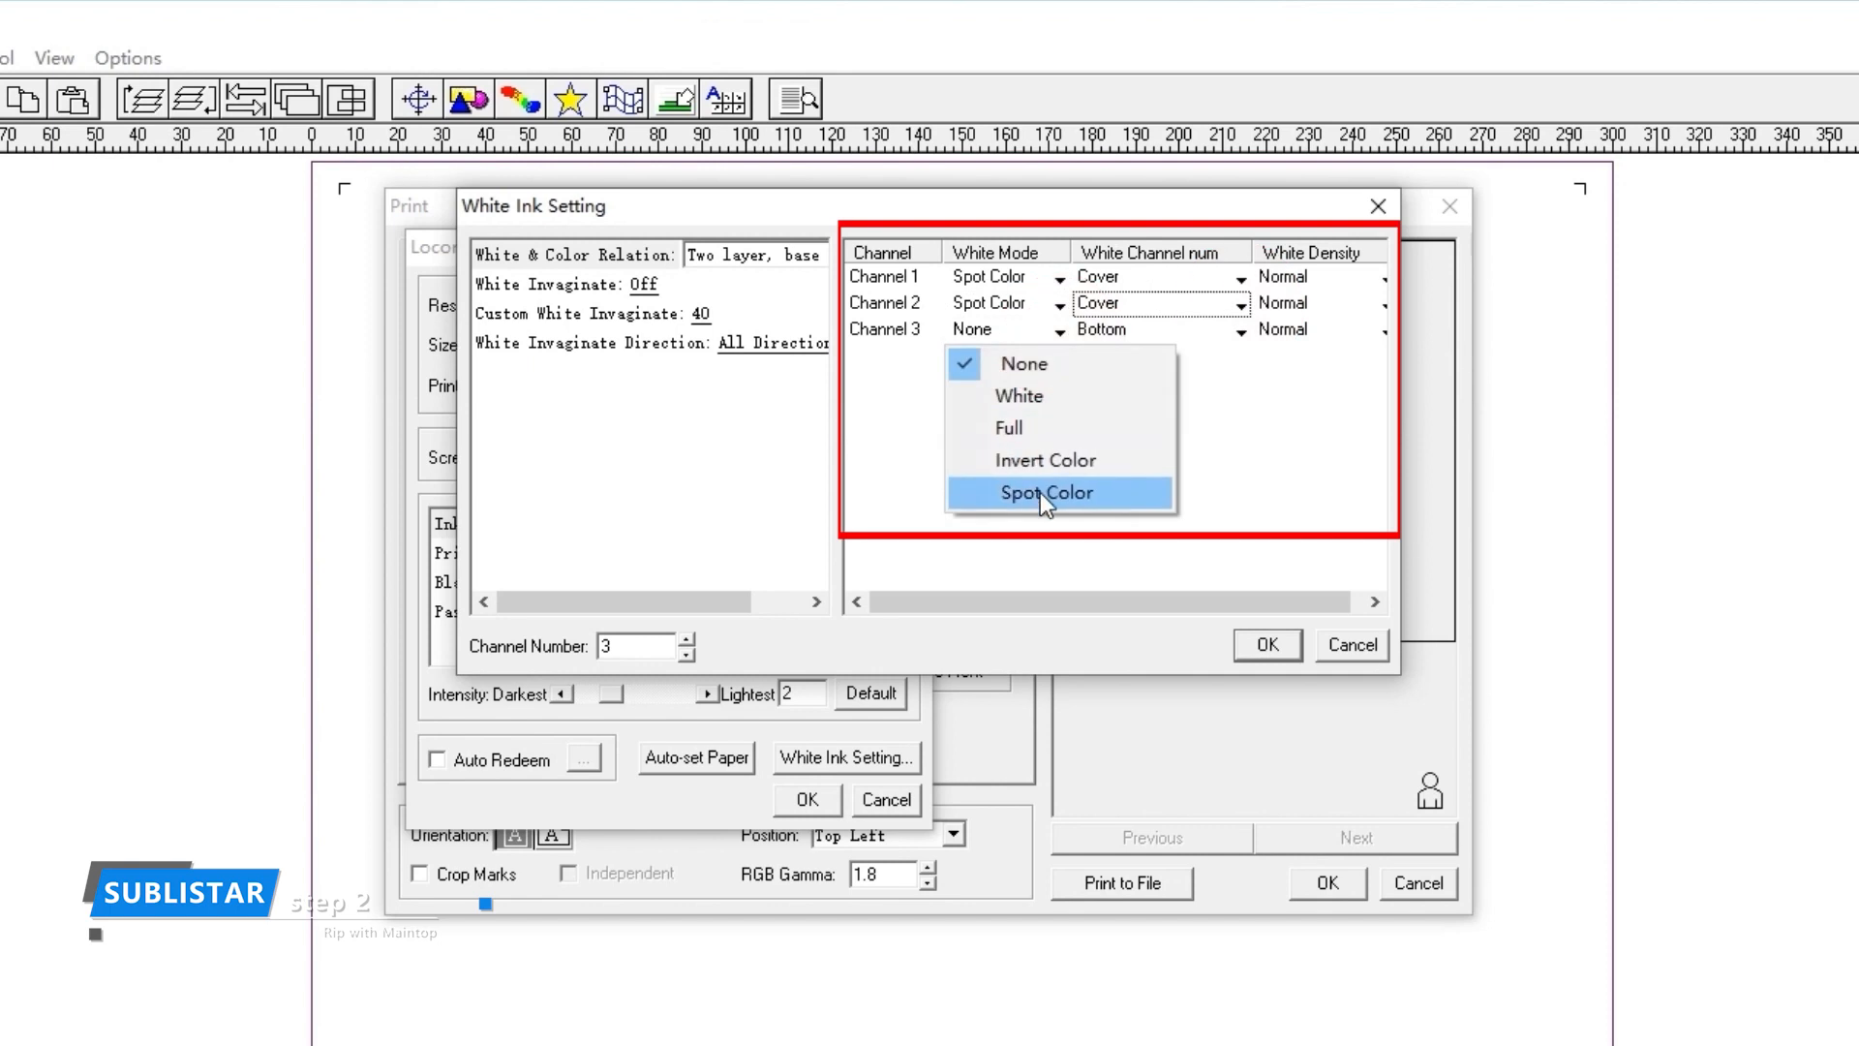
left_click(1040, 492)
left_click(1241, 332)
left_click(1153, 404)
left_click(1265, 645)
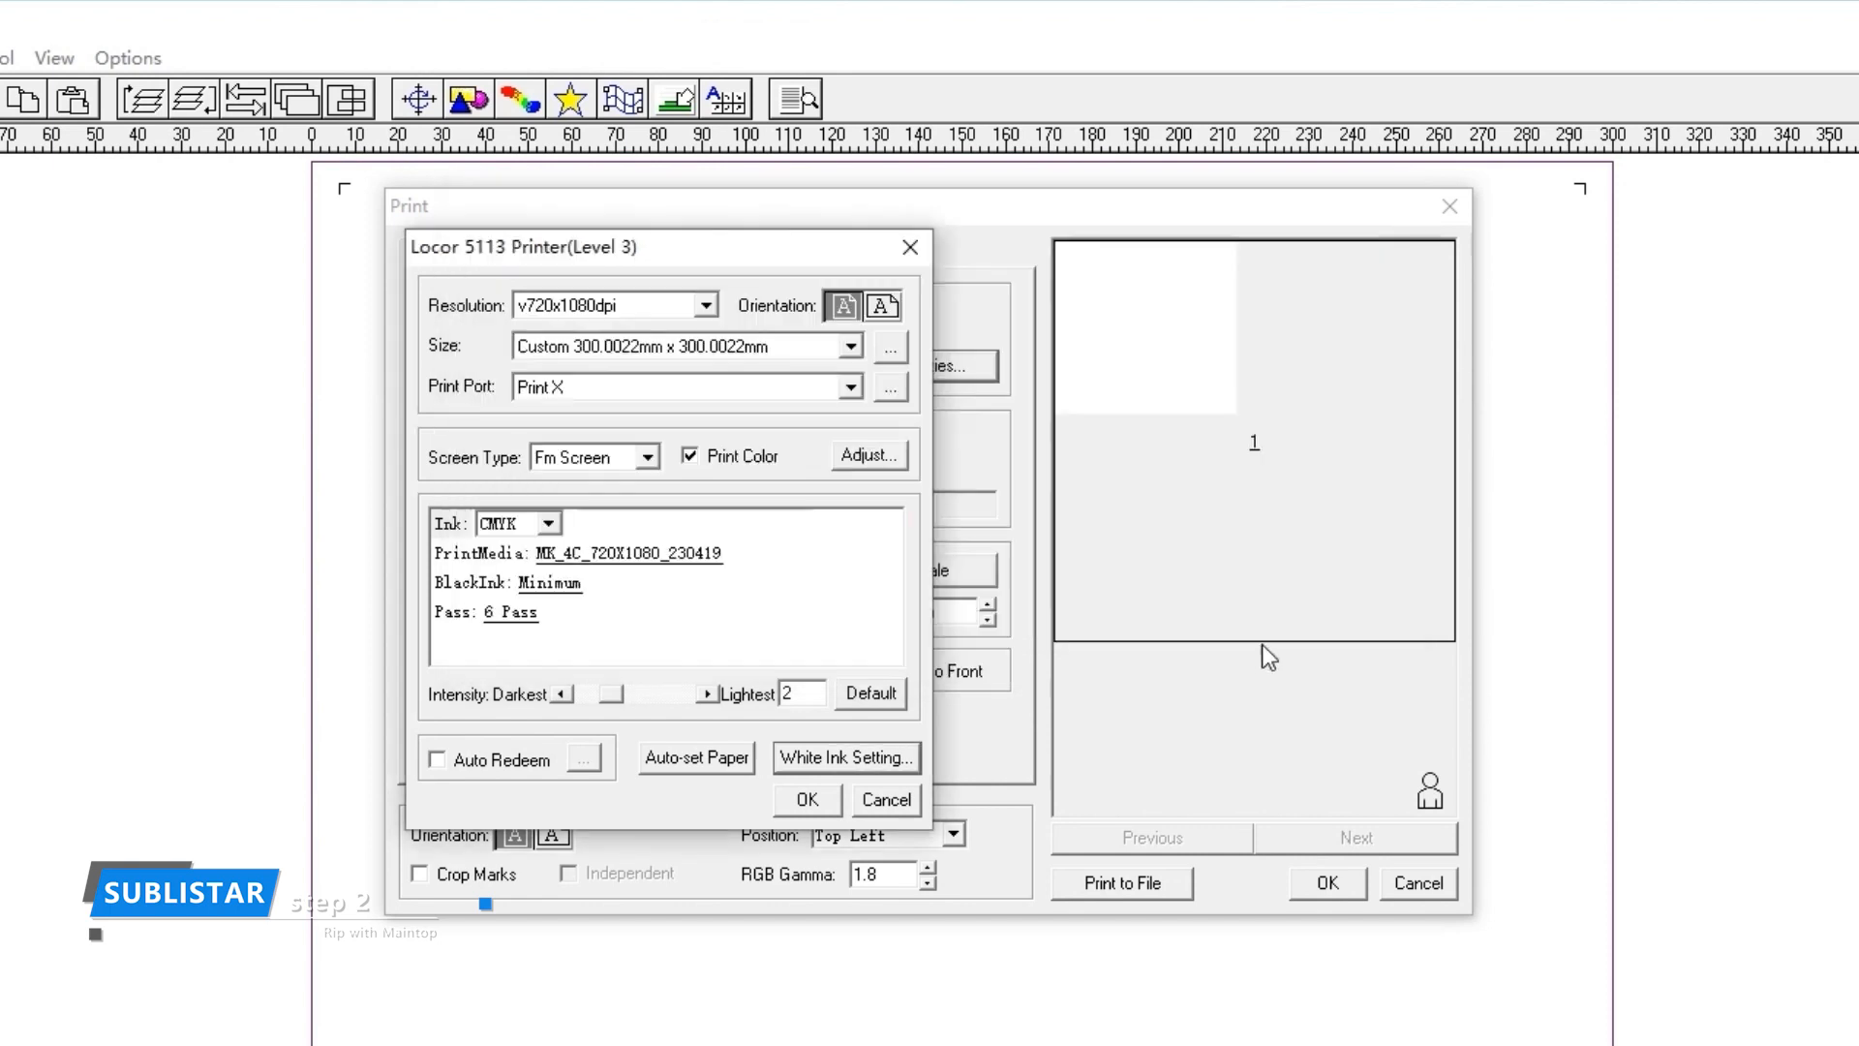
Step: Set the paper size automatically, apply the printer properties, and enable mirrored printing
left_click(698, 757)
left_click(800, 801)
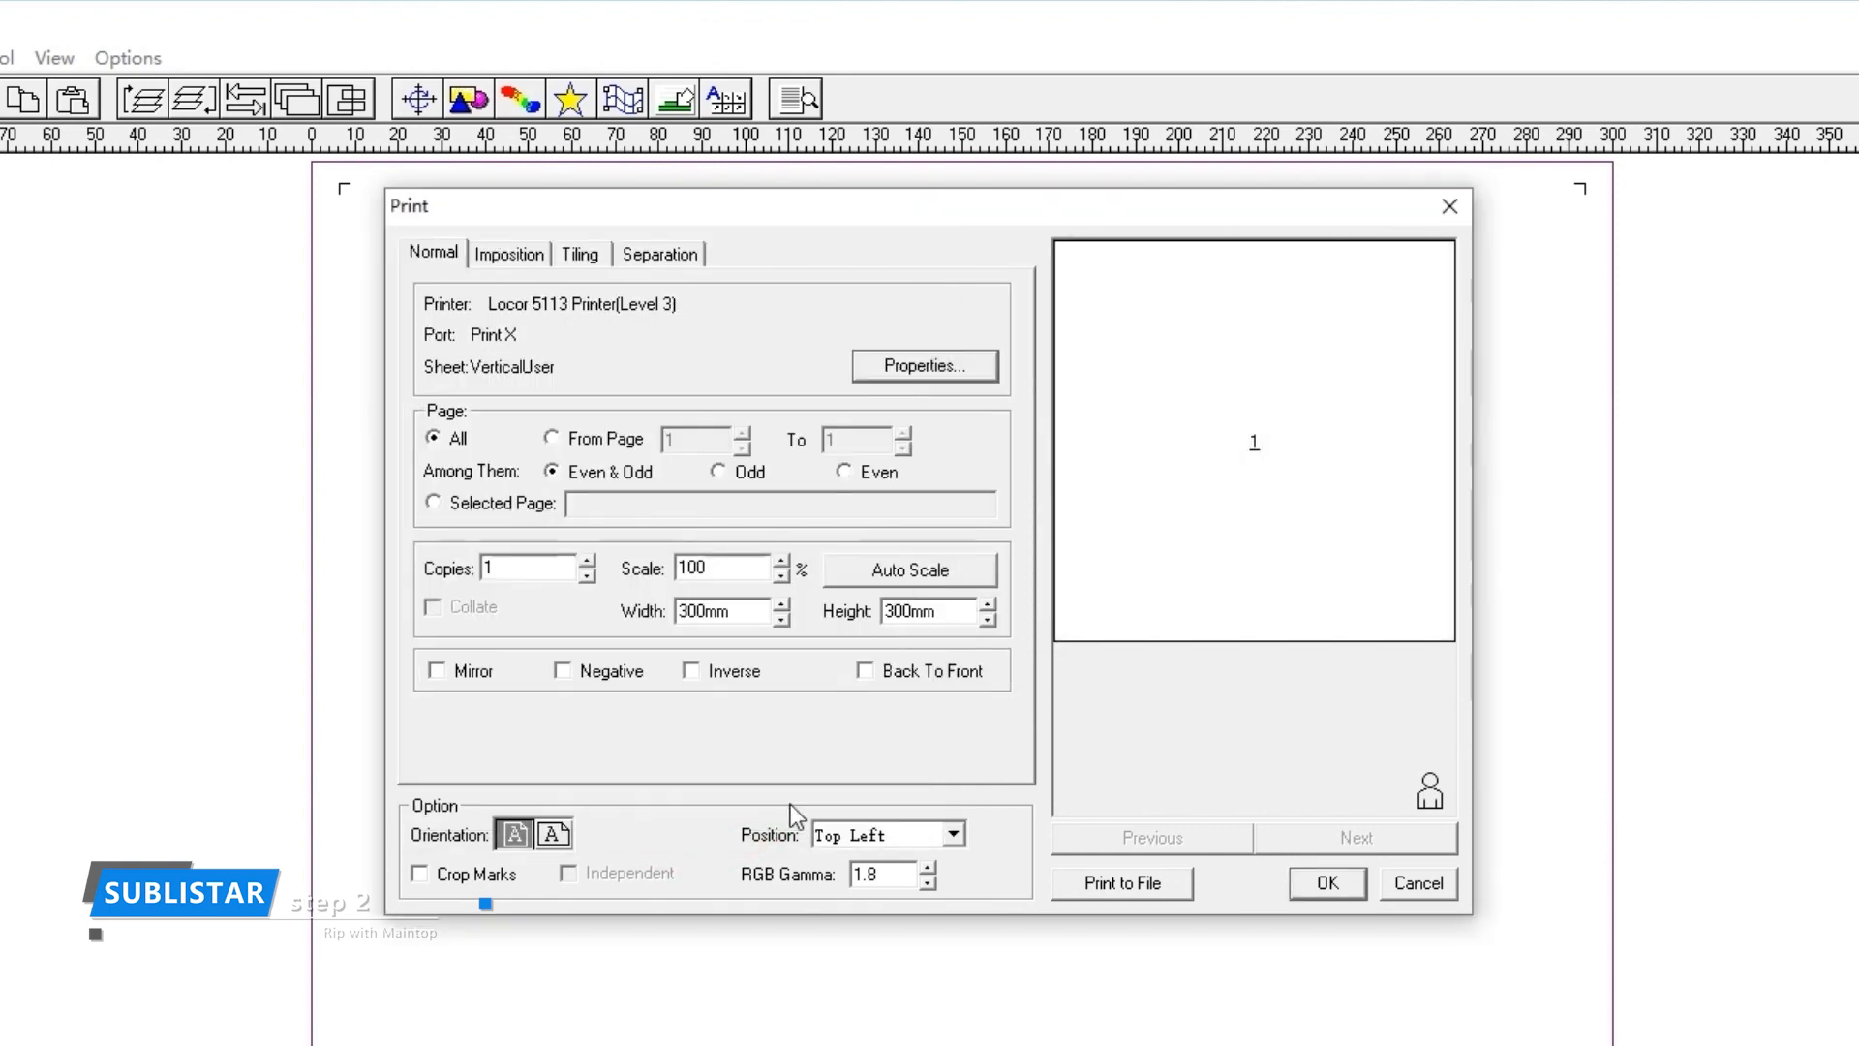
left_click(437, 670)
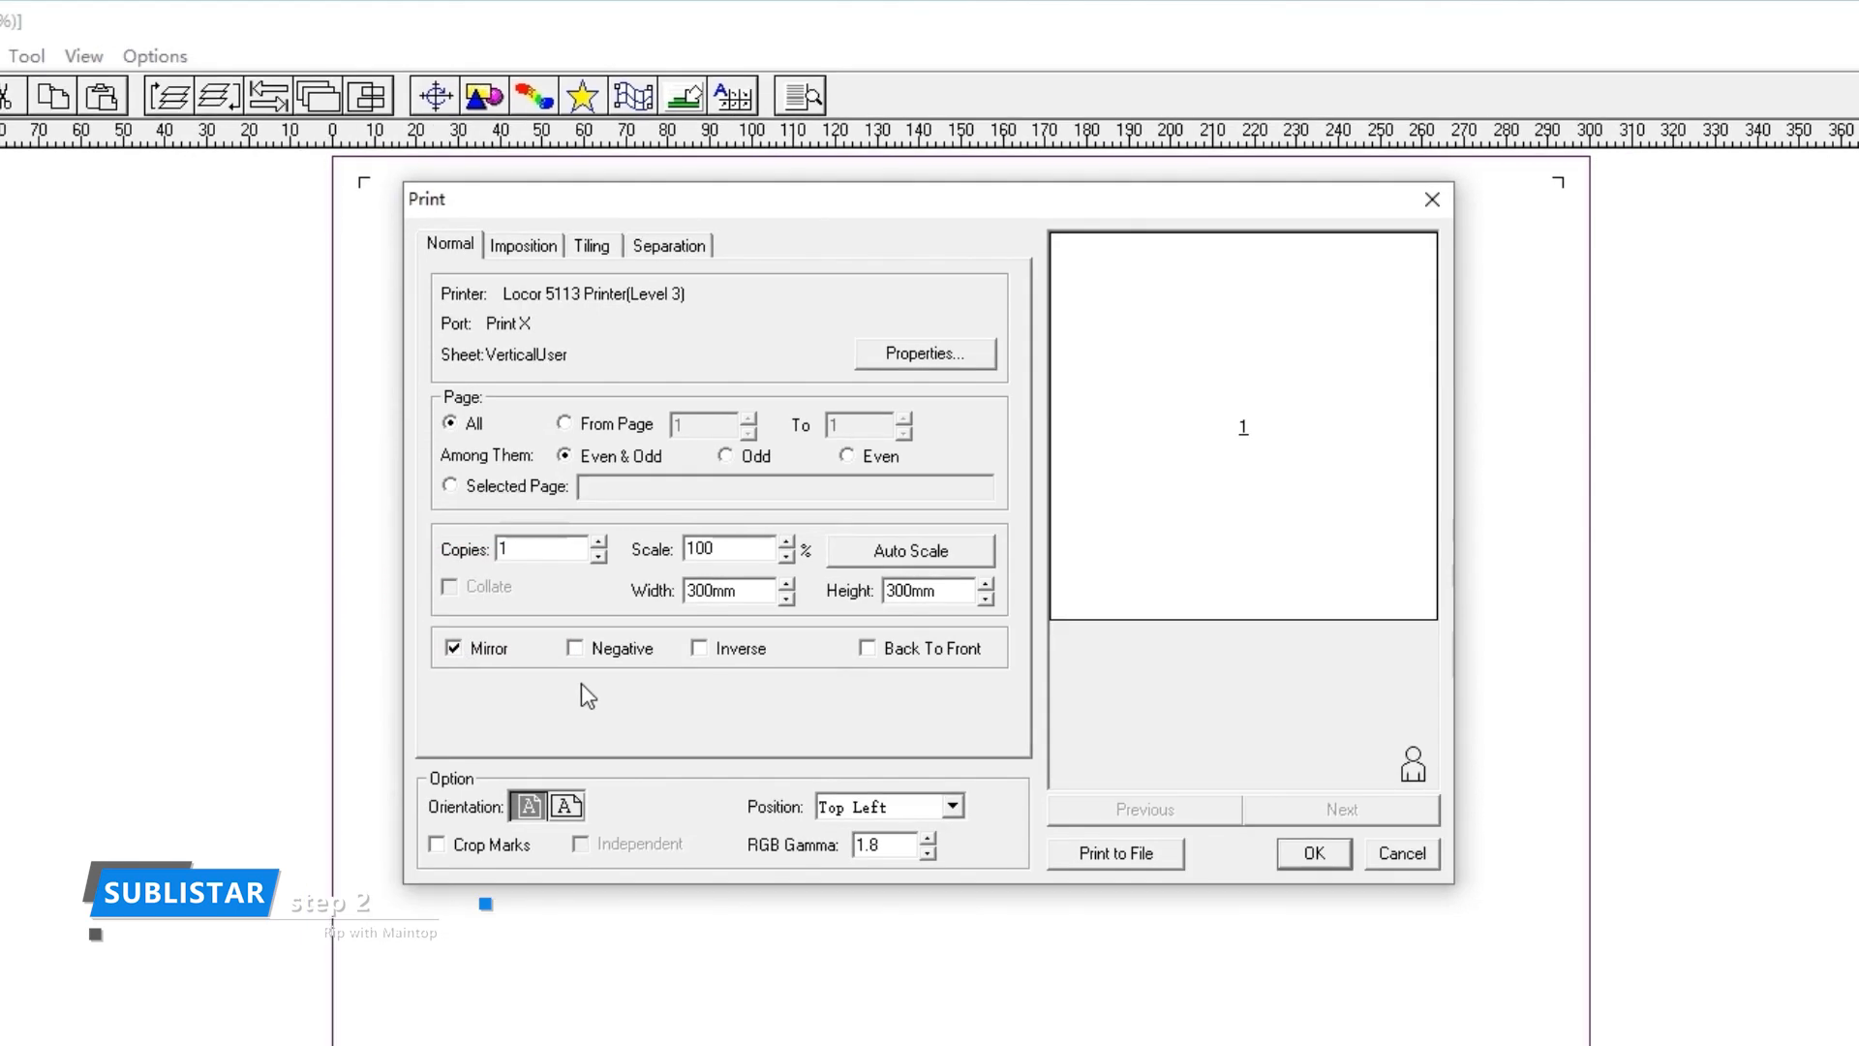
Step: Export the page as a .prn print file named COLOR BAR Fluo Mix in the 4c+2fluo folder
left_click(1116, 853)
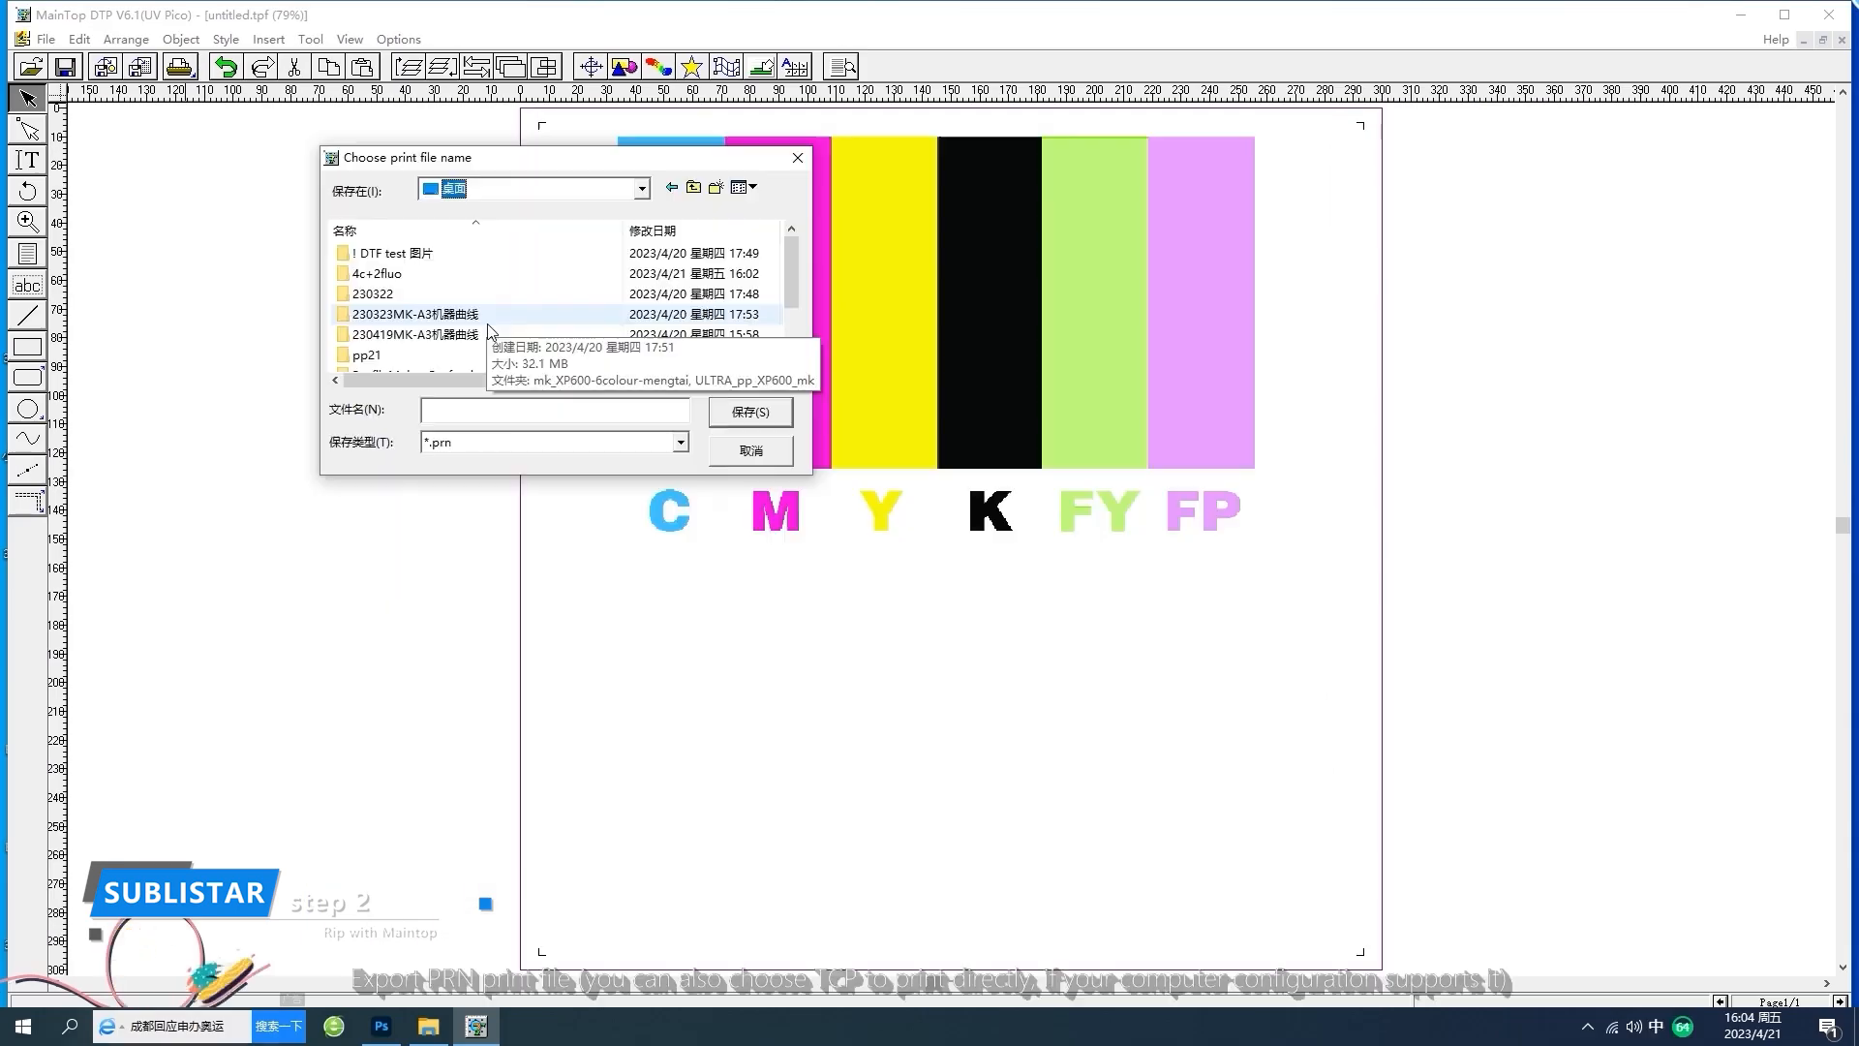
double_click(252, 465)
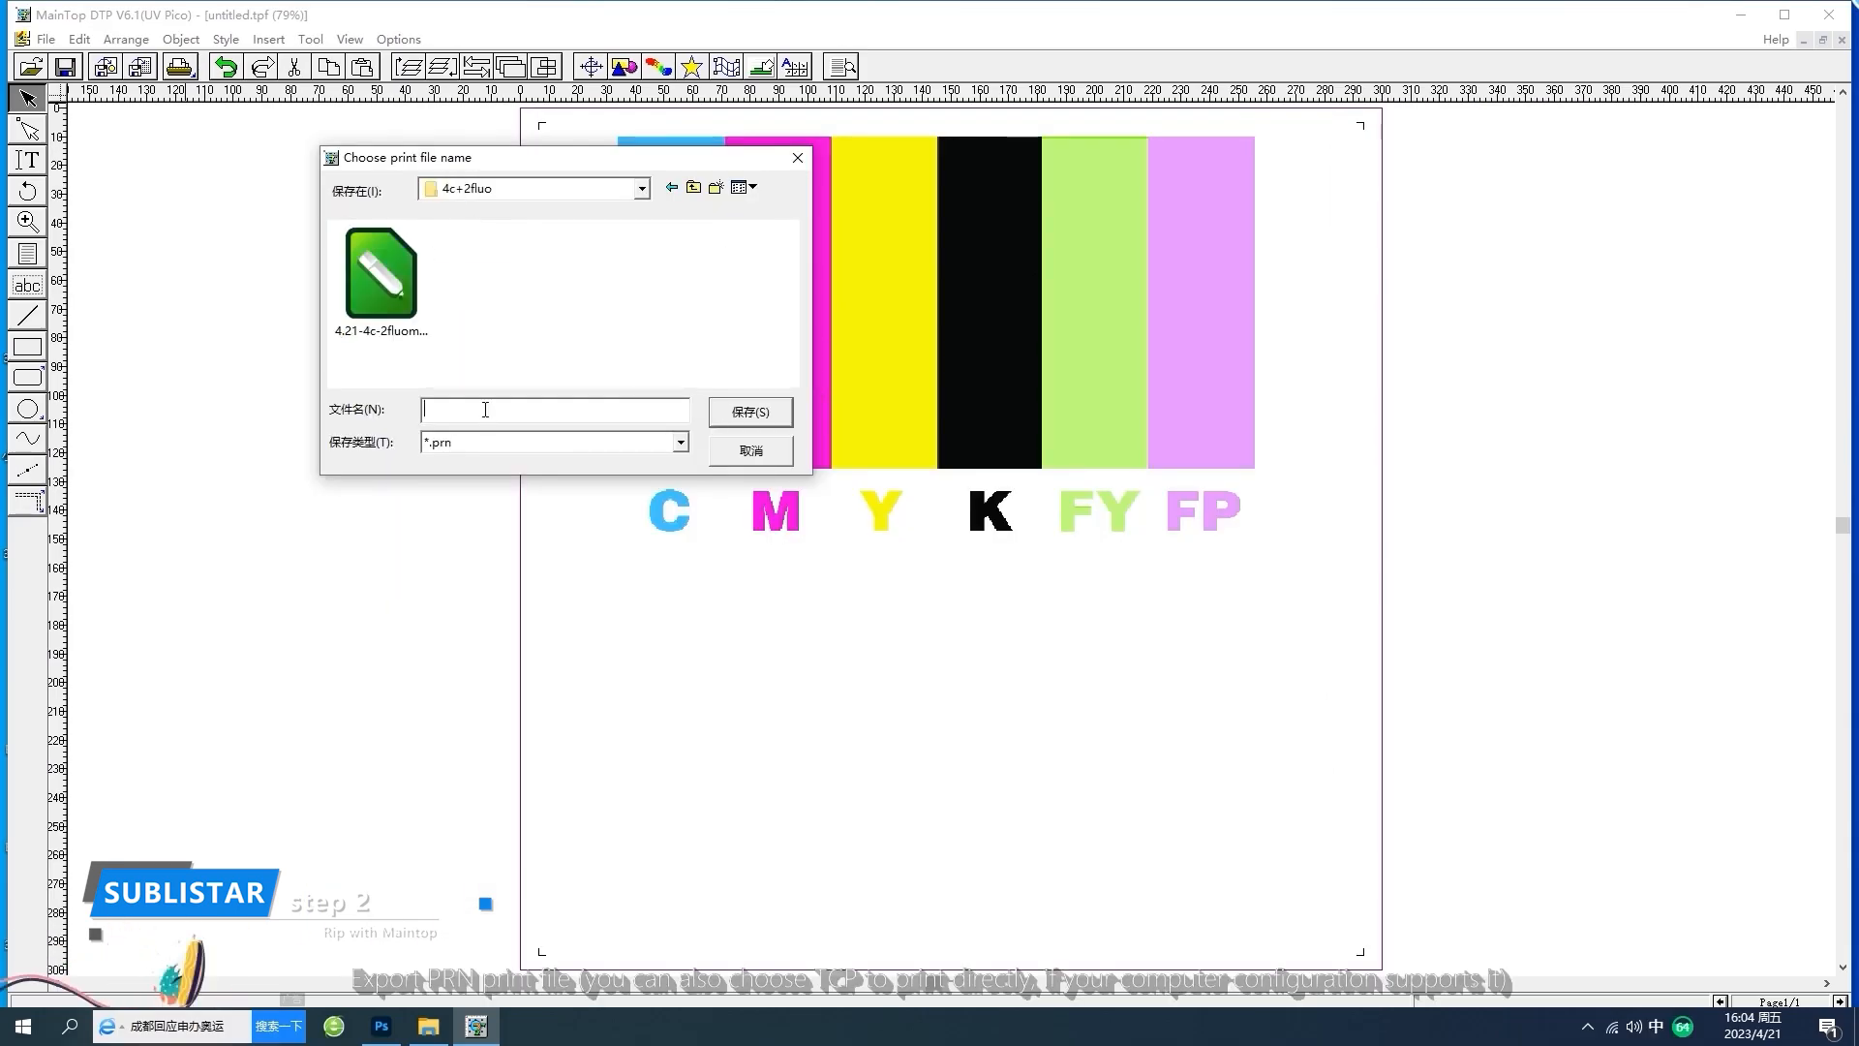
type("C")
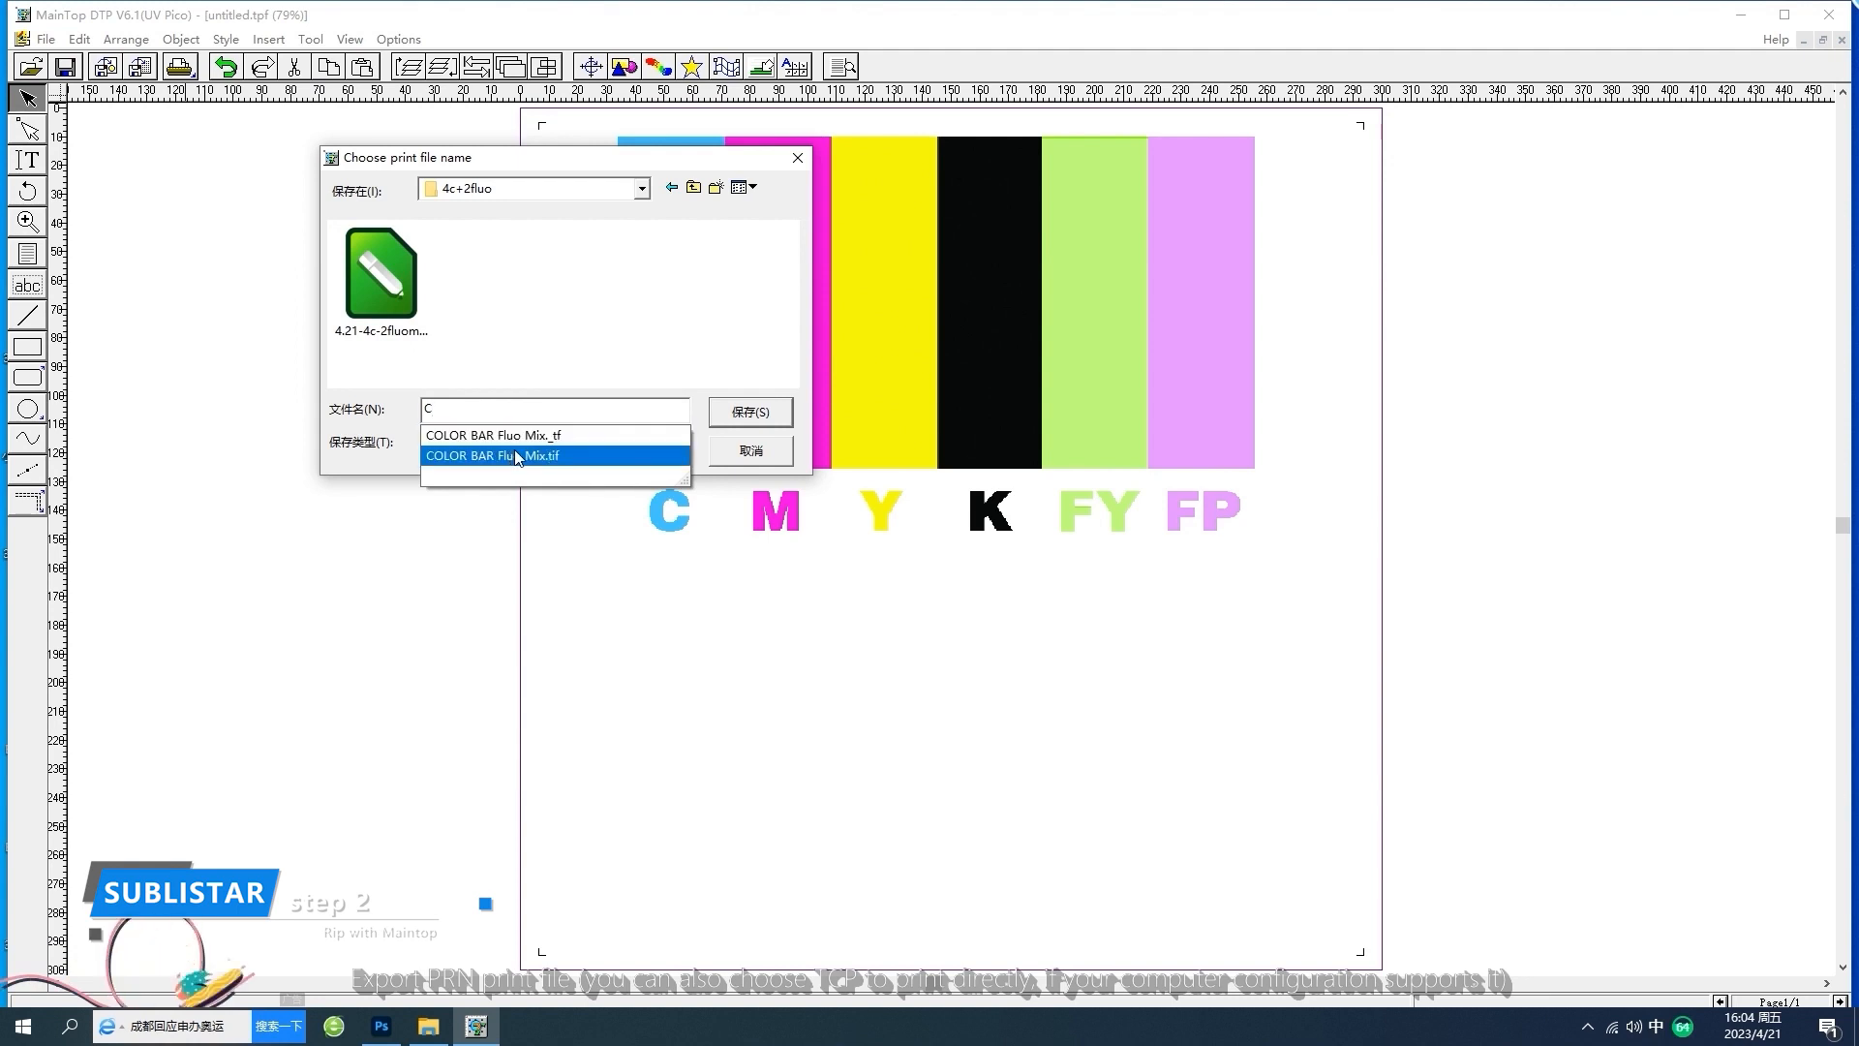
left_click(513, 436)
key("BackSpace")
key("BackSpace")
key("BackSpace")
key("BackSpace")
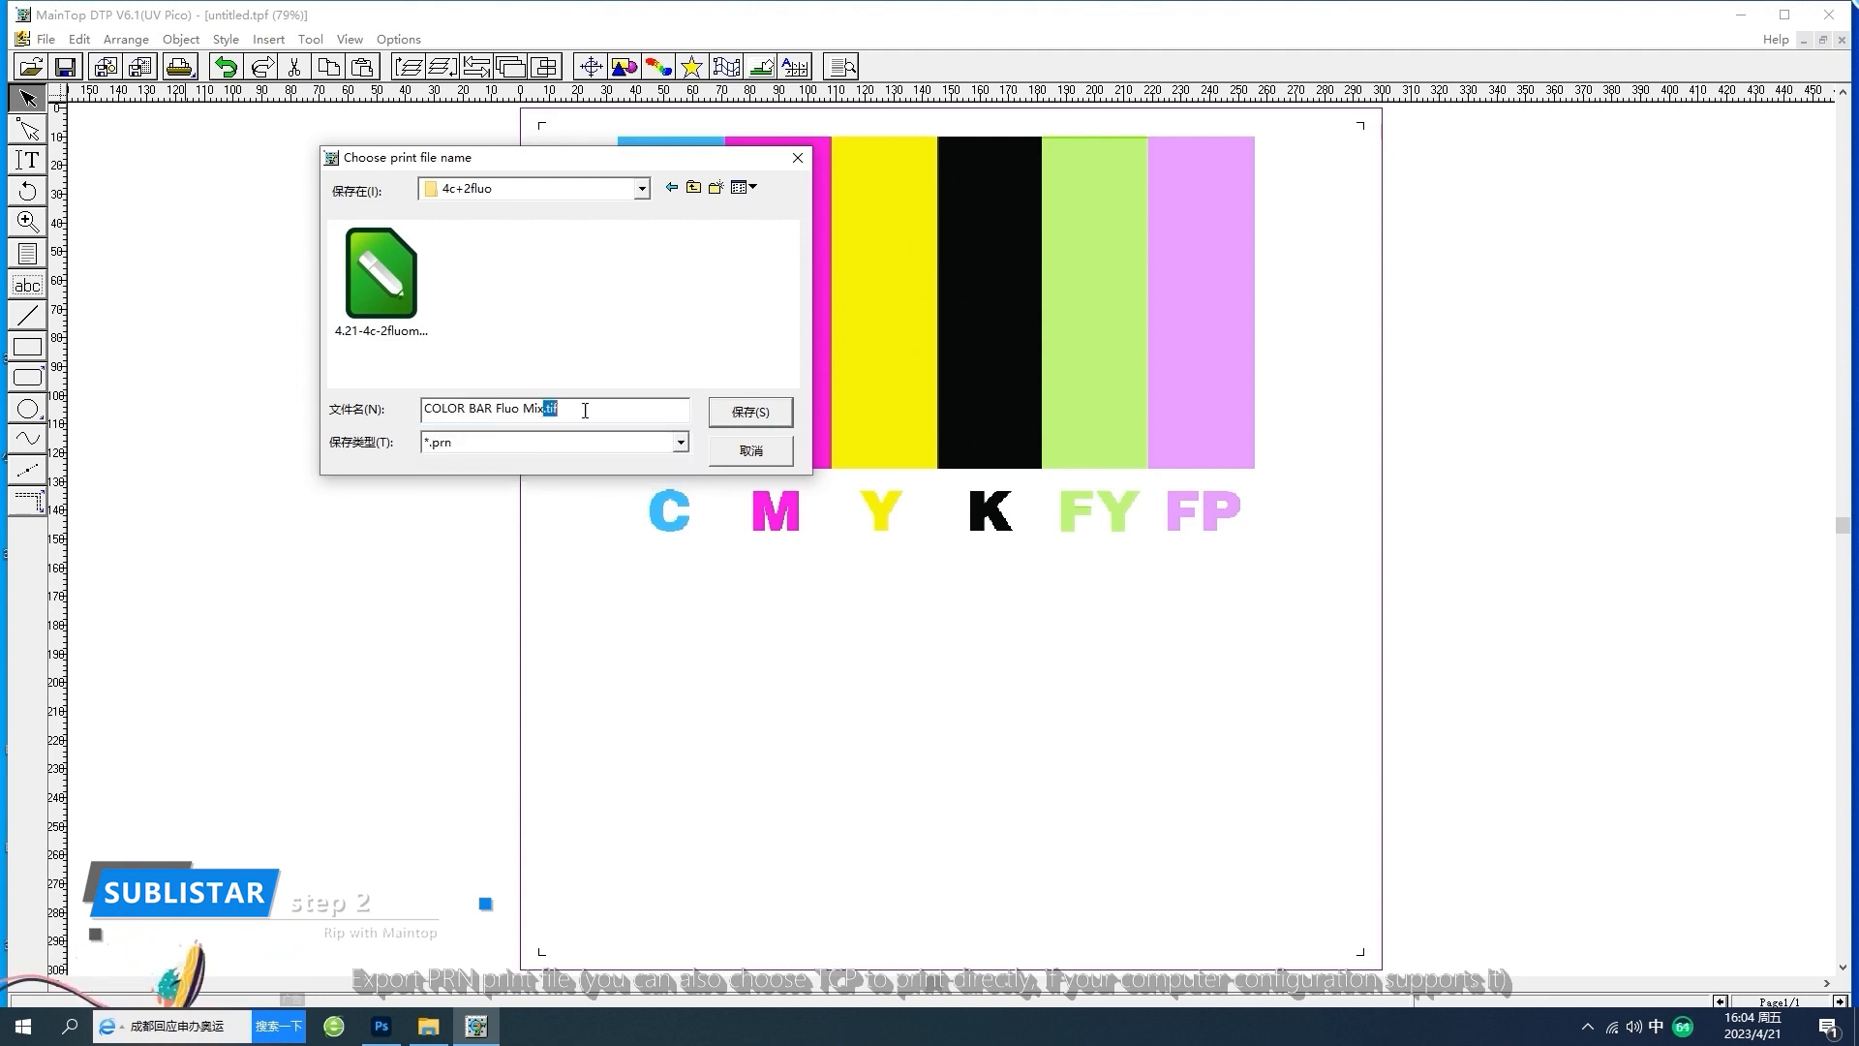
left_click(751, 413)
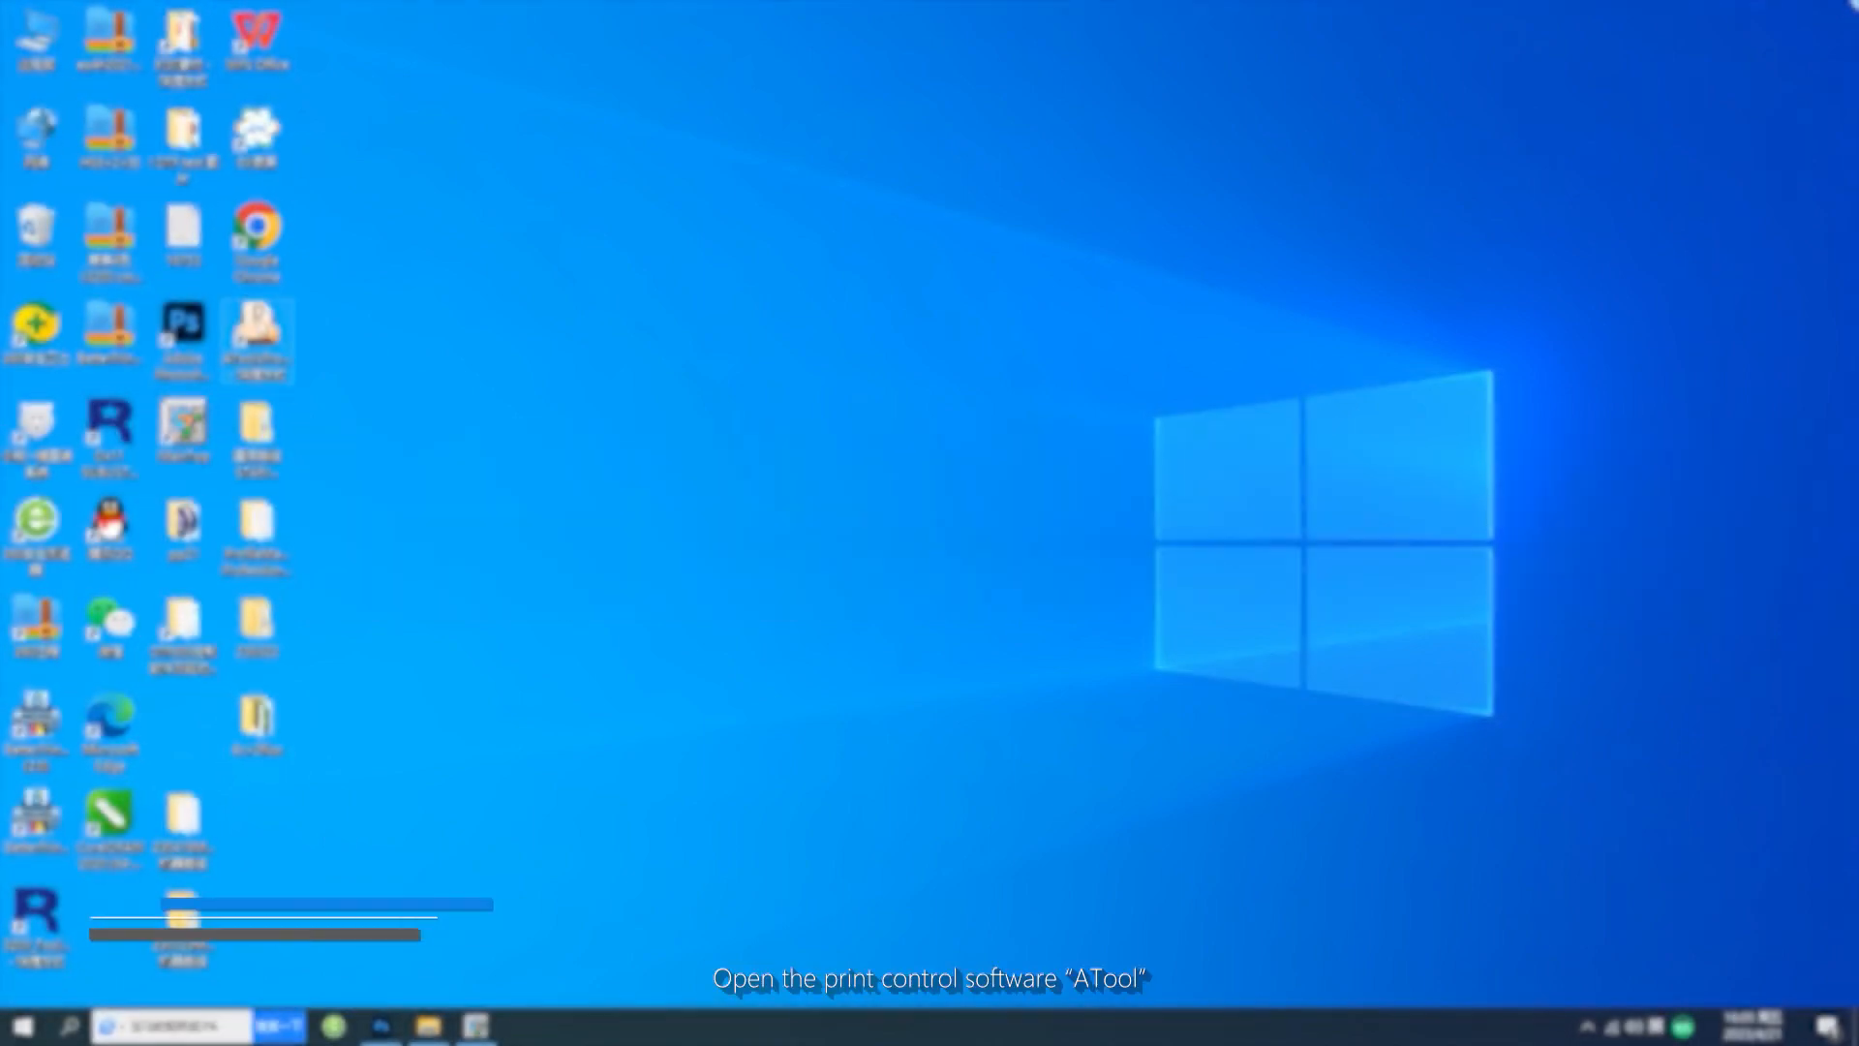
Step: Open the AToolsPro print control software from the desktop and connect it to the printer
right_click(257, 308)
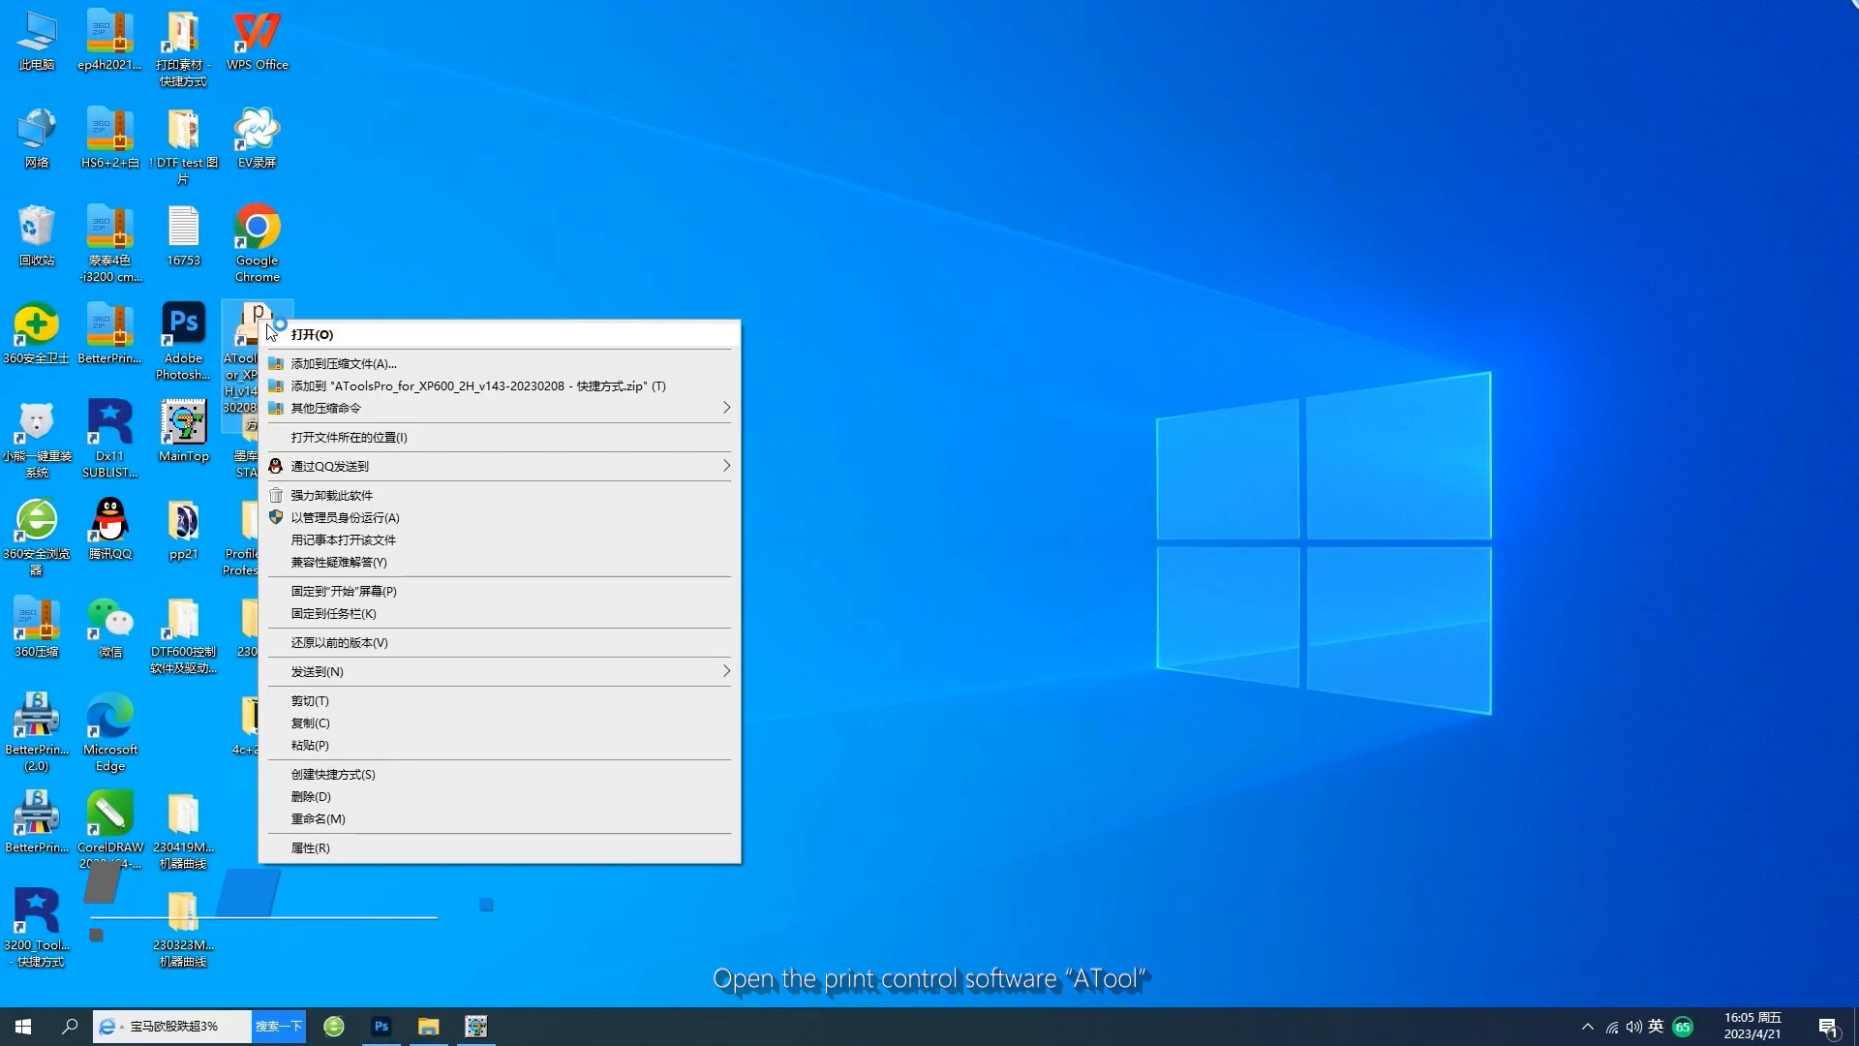
left_click(300, 328)
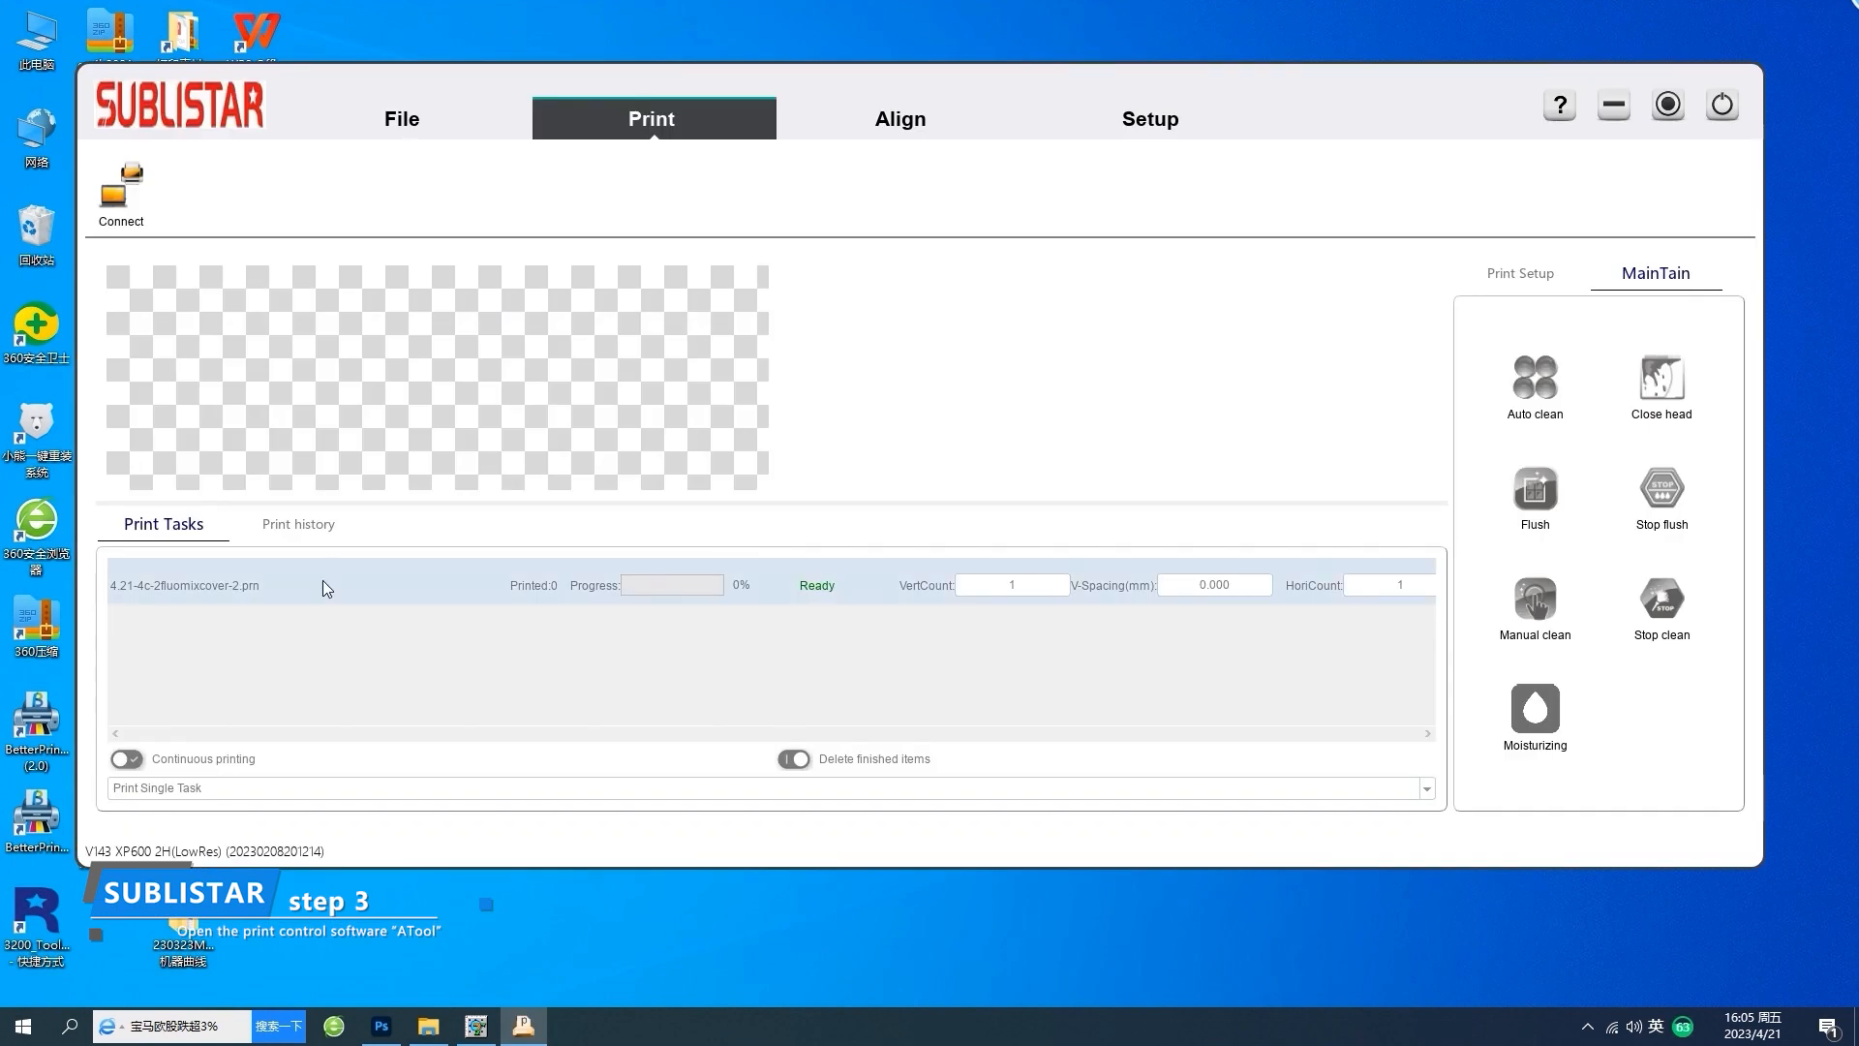
left_click(121, 189)
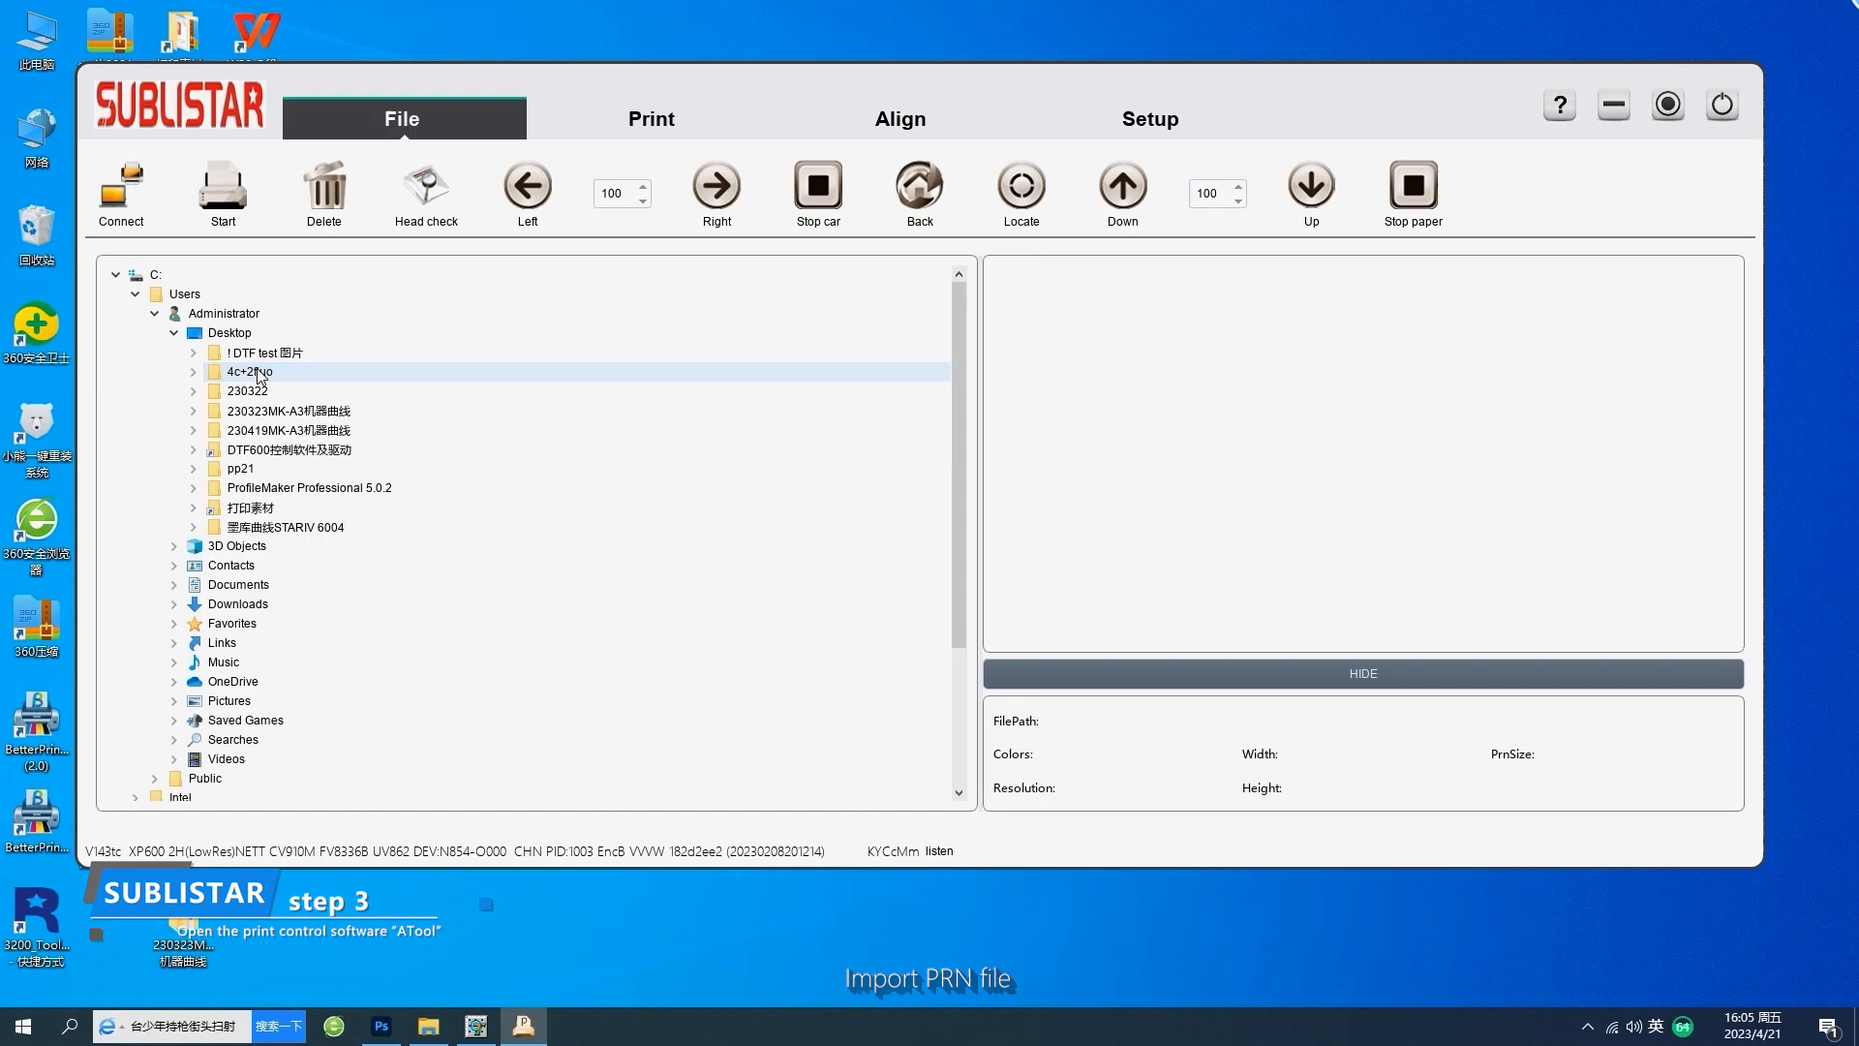
Step: Add COLOR BAR Fluo Mix.prn from the 4c+2fluo folder to the print tasks and start printing it
left_click(257, 372)
left_click(1400, 521)
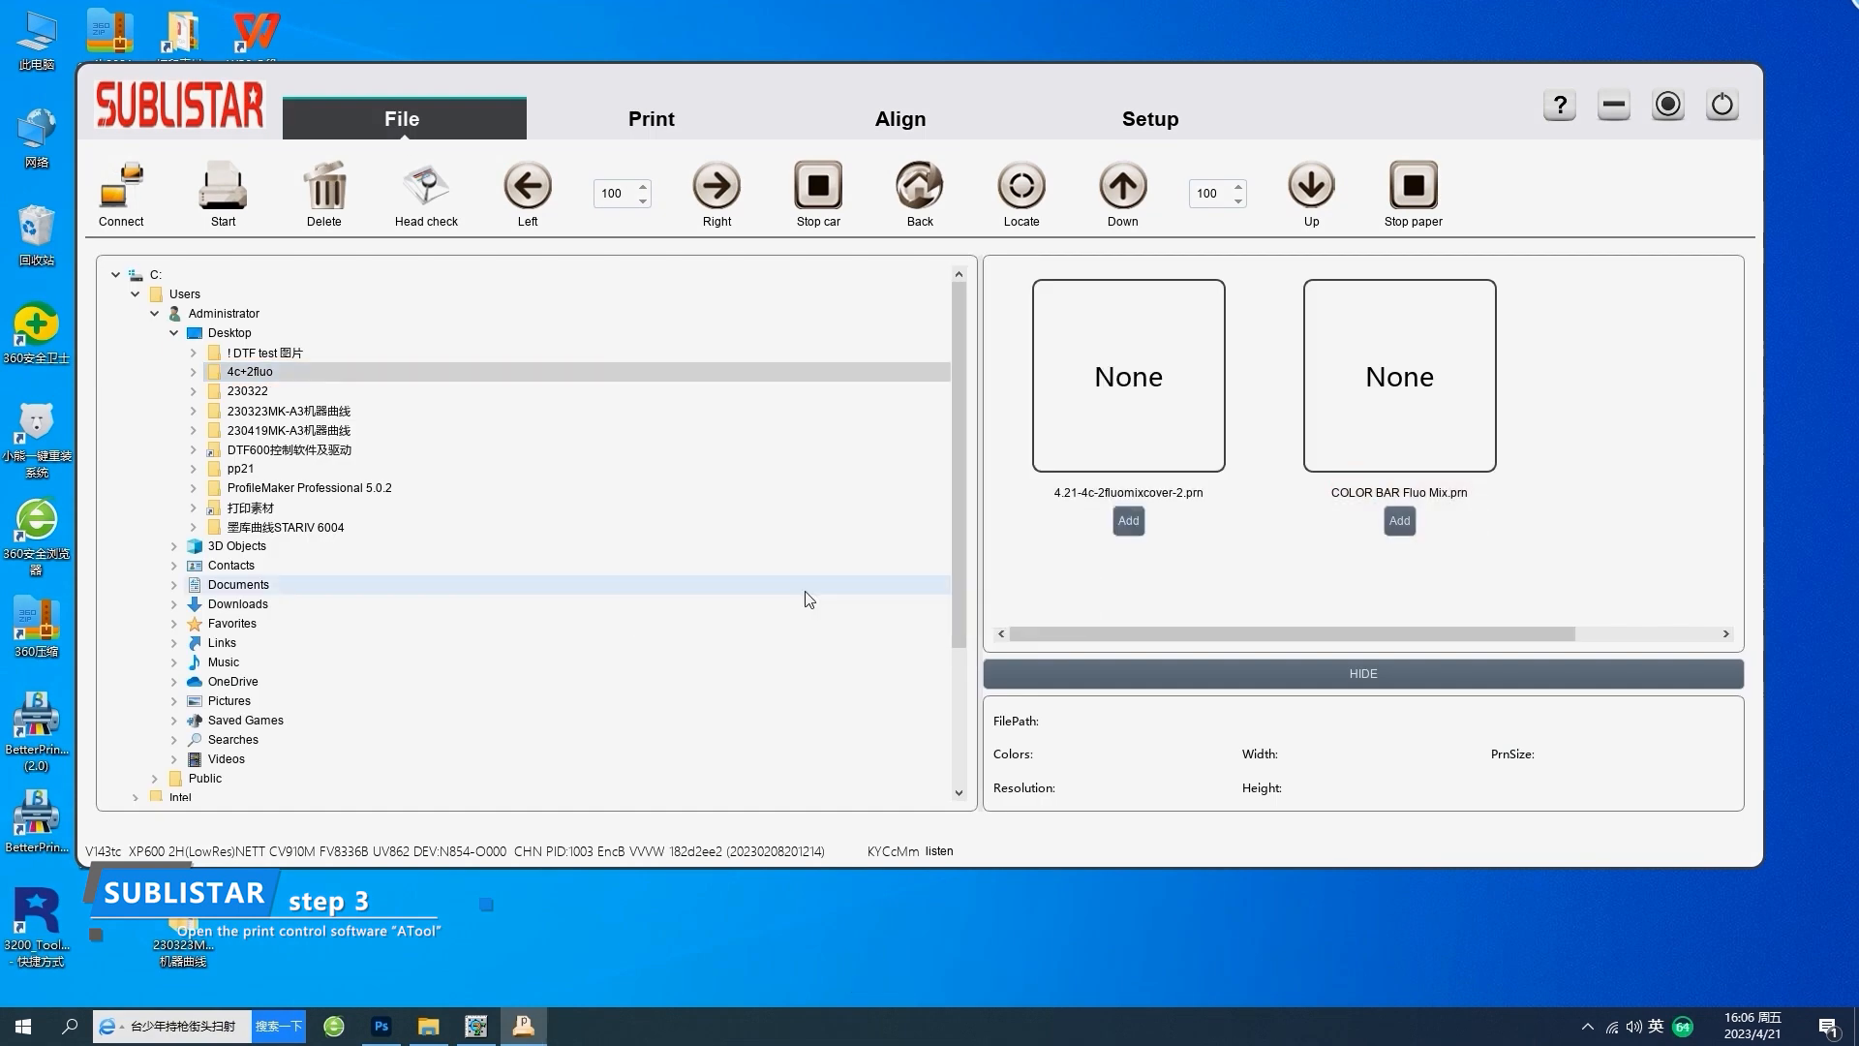
left_click(306, 645)
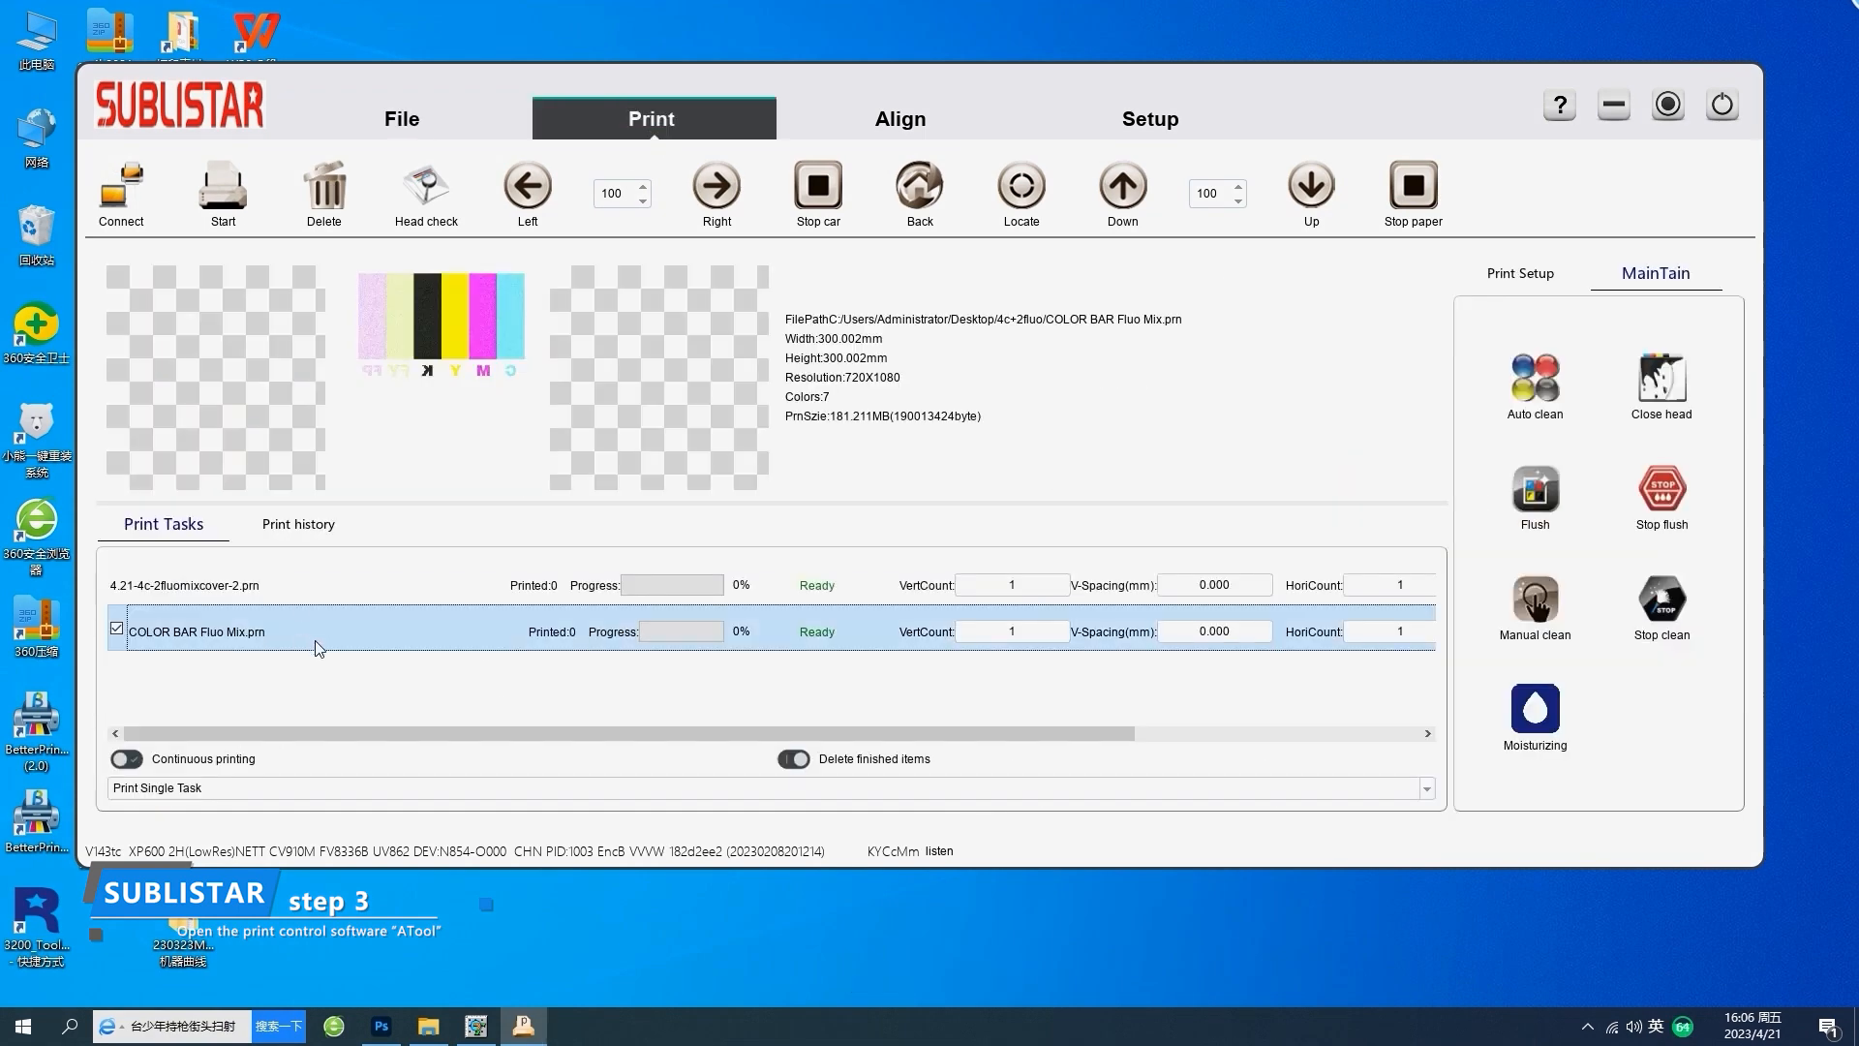
left_click(228, 199)
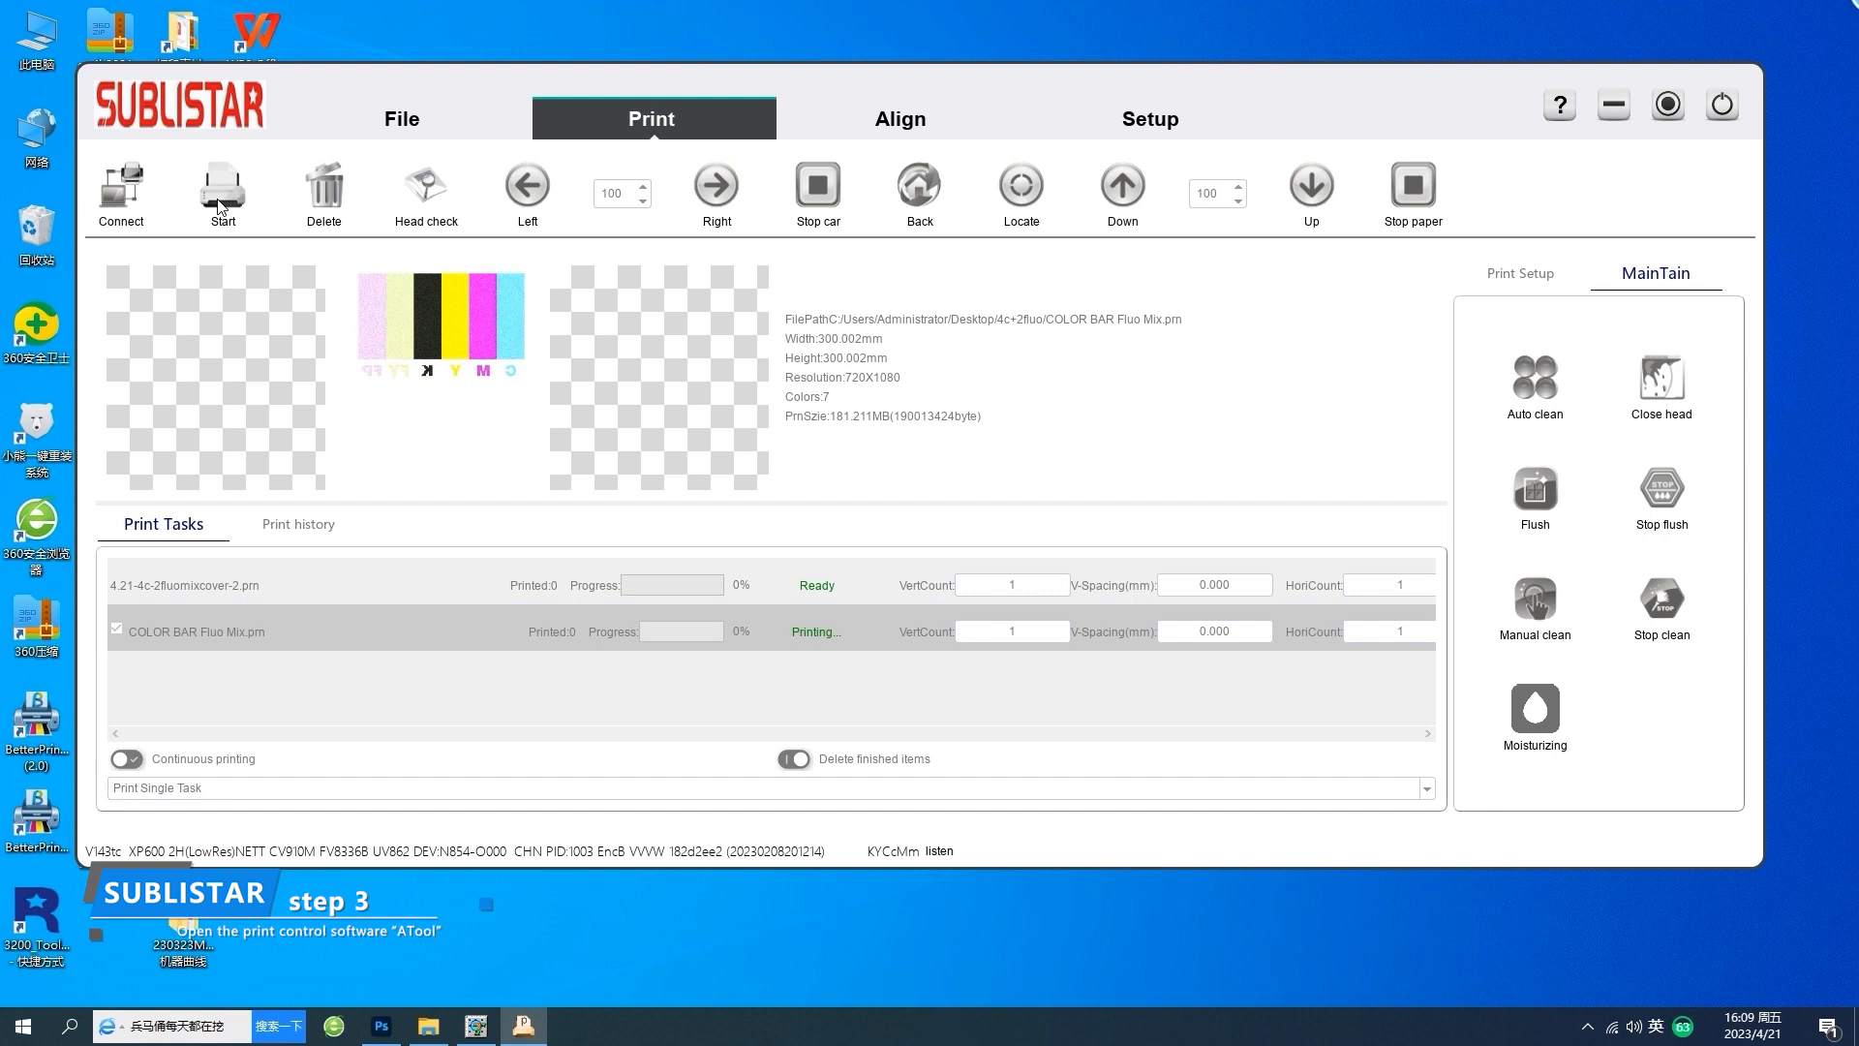